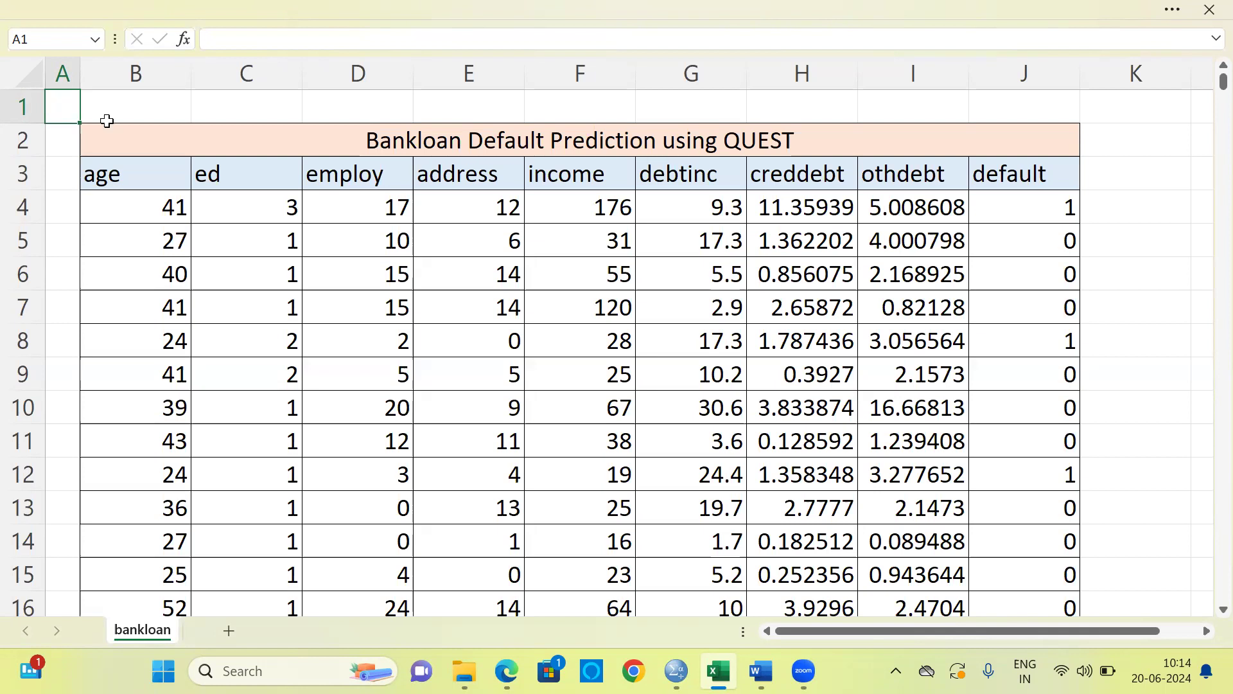
# Step: Examine the bankloan sheet's title and its predictor columns from age through othdebt
pyautogui.click(166, 147)
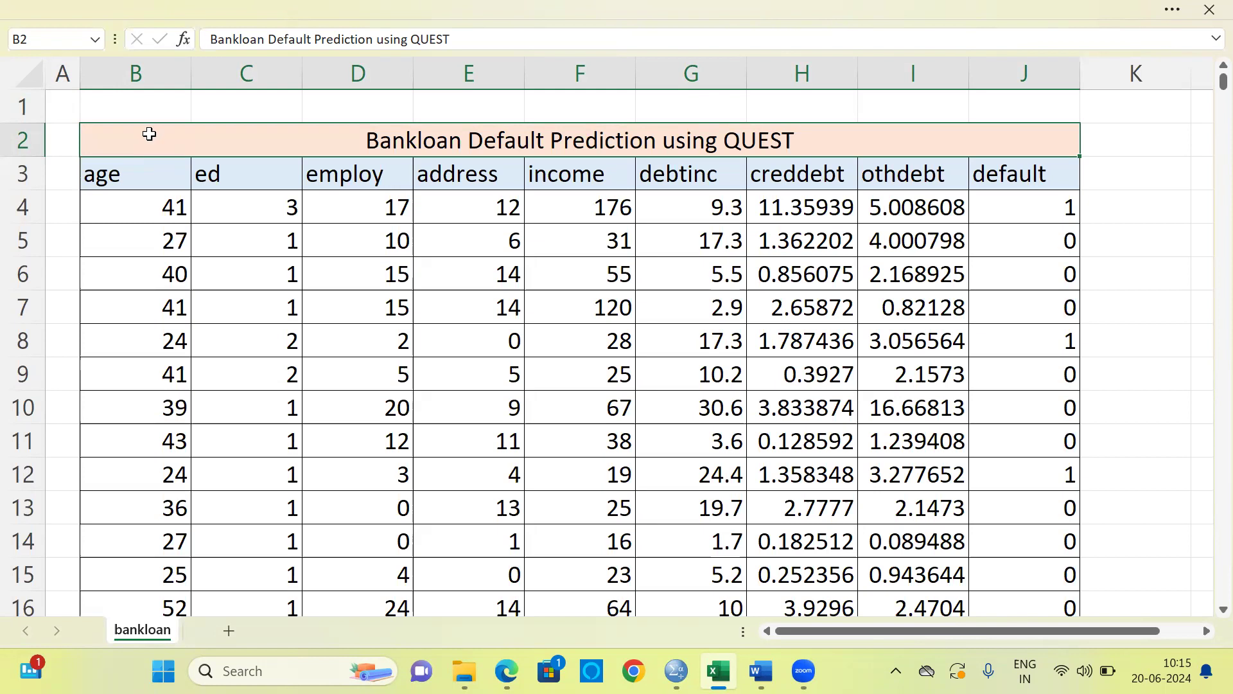
pyautogui.click(129, 79)
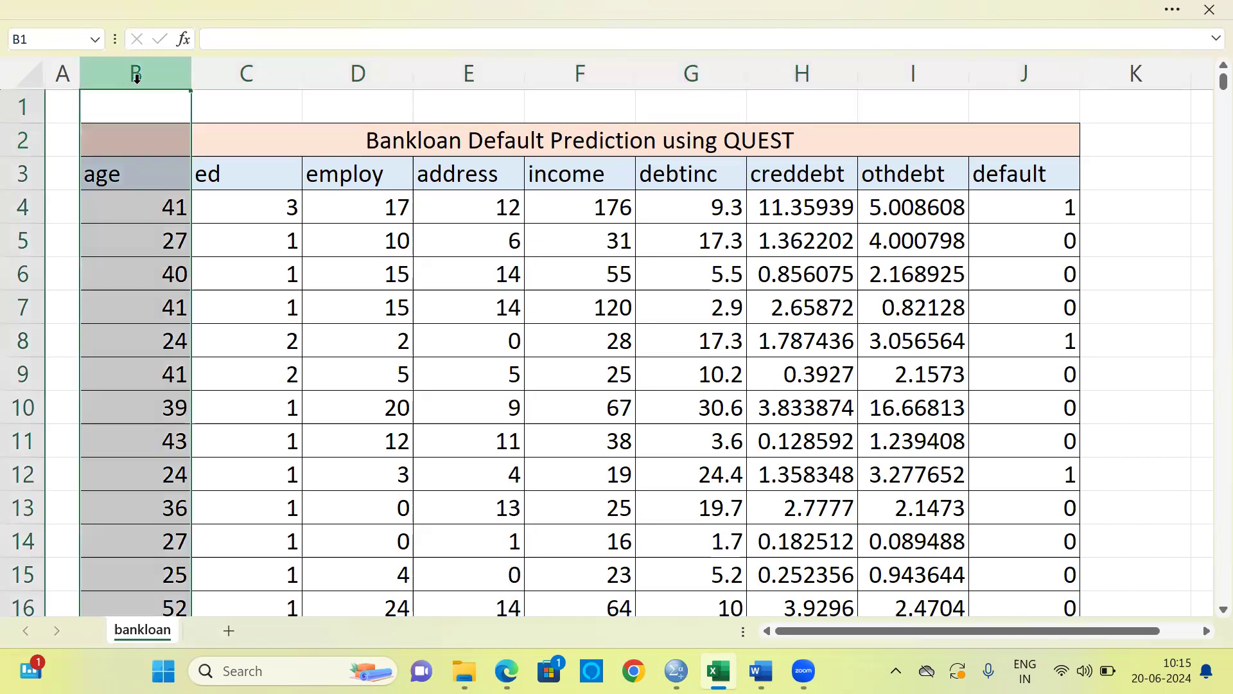
pyautogui.press('Right')
pyautogui.hotkey('ctrl', 'space')
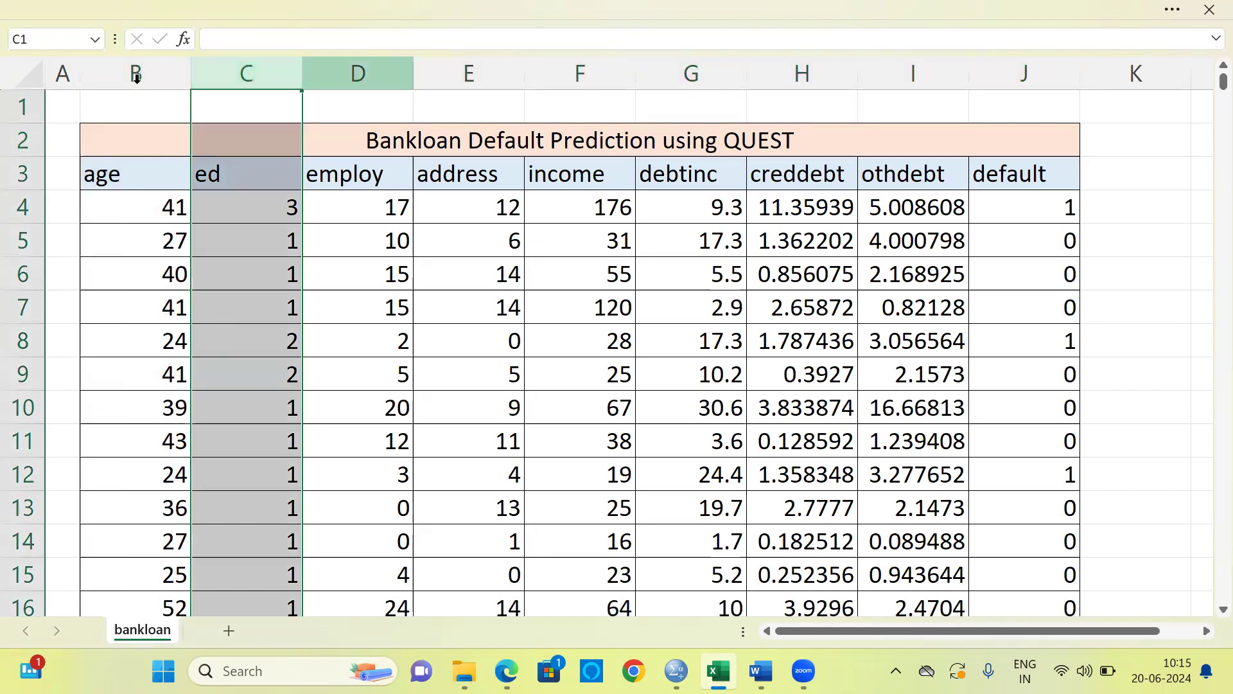
pyautogui.press('Right')
pyautogui.hotkey('ctrl', 'space')
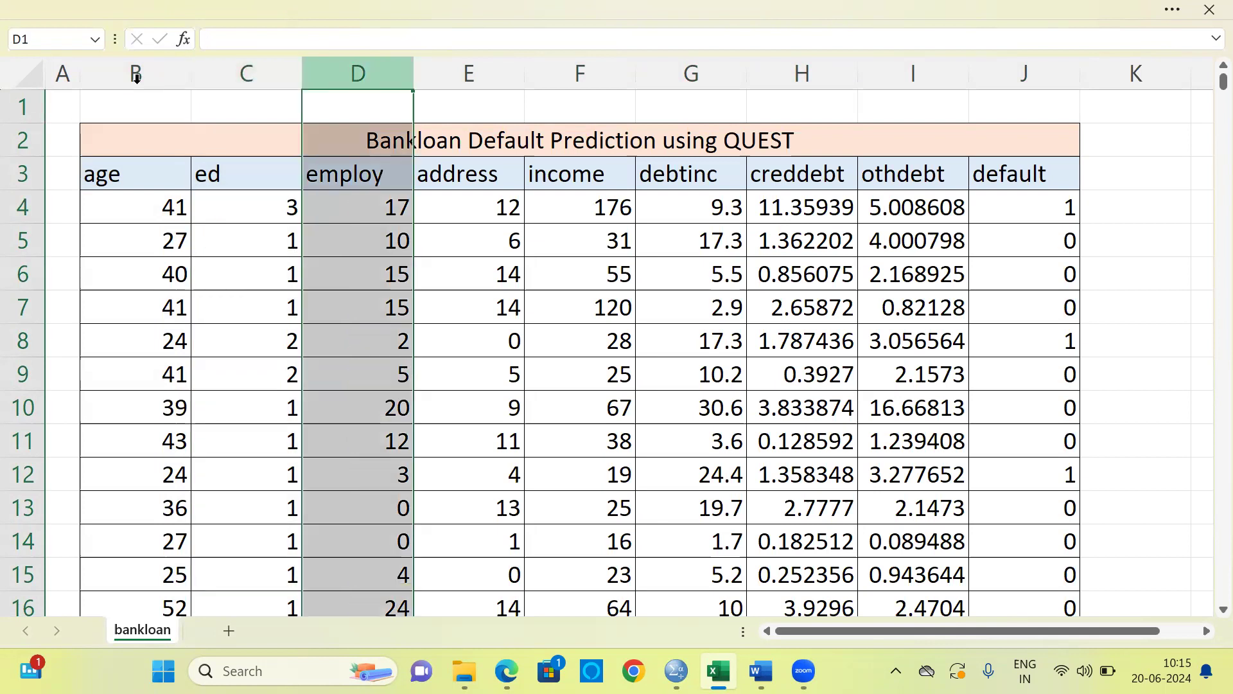
pyautogui.press('Right')
pyautogui.hotkey('ctrl', 'space')
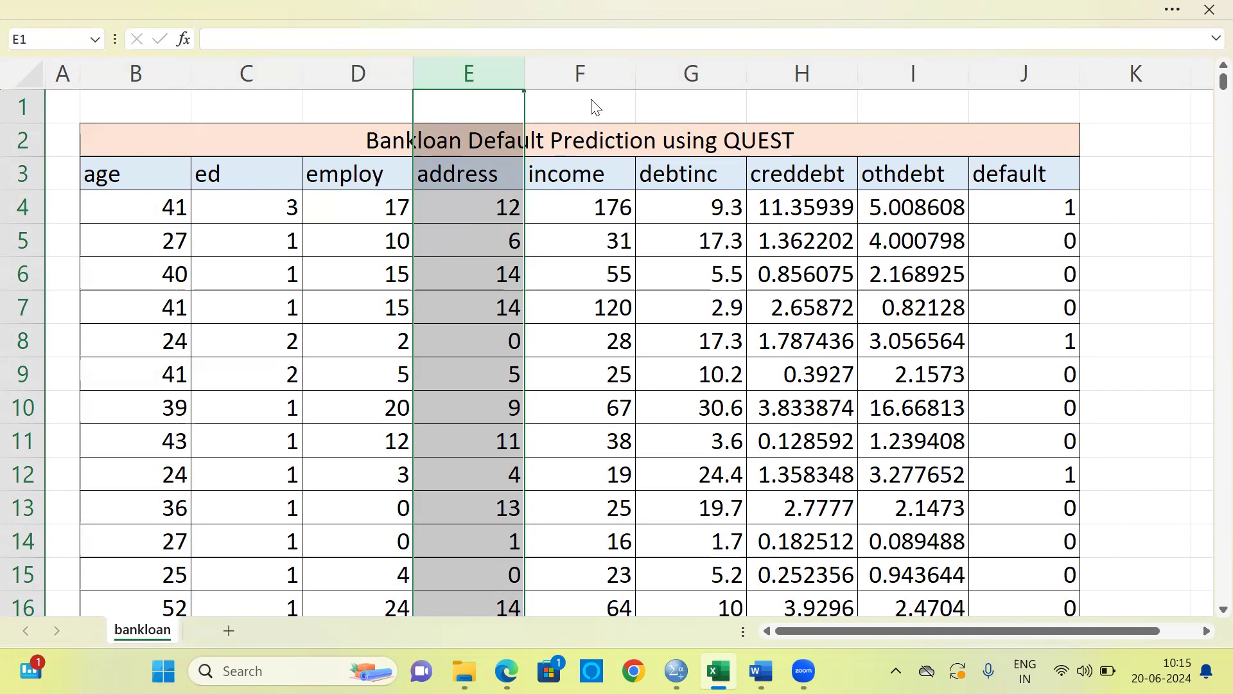
pyautogui.click(696, 74)
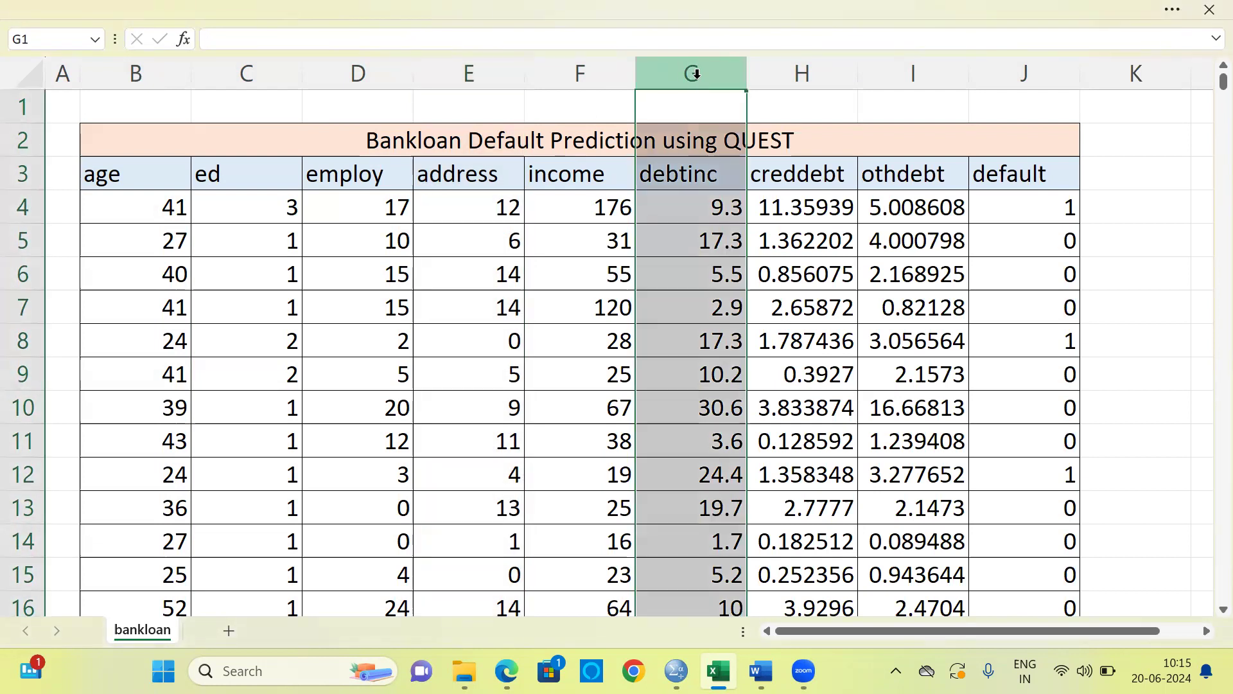
pyautogui.click(791, 75)
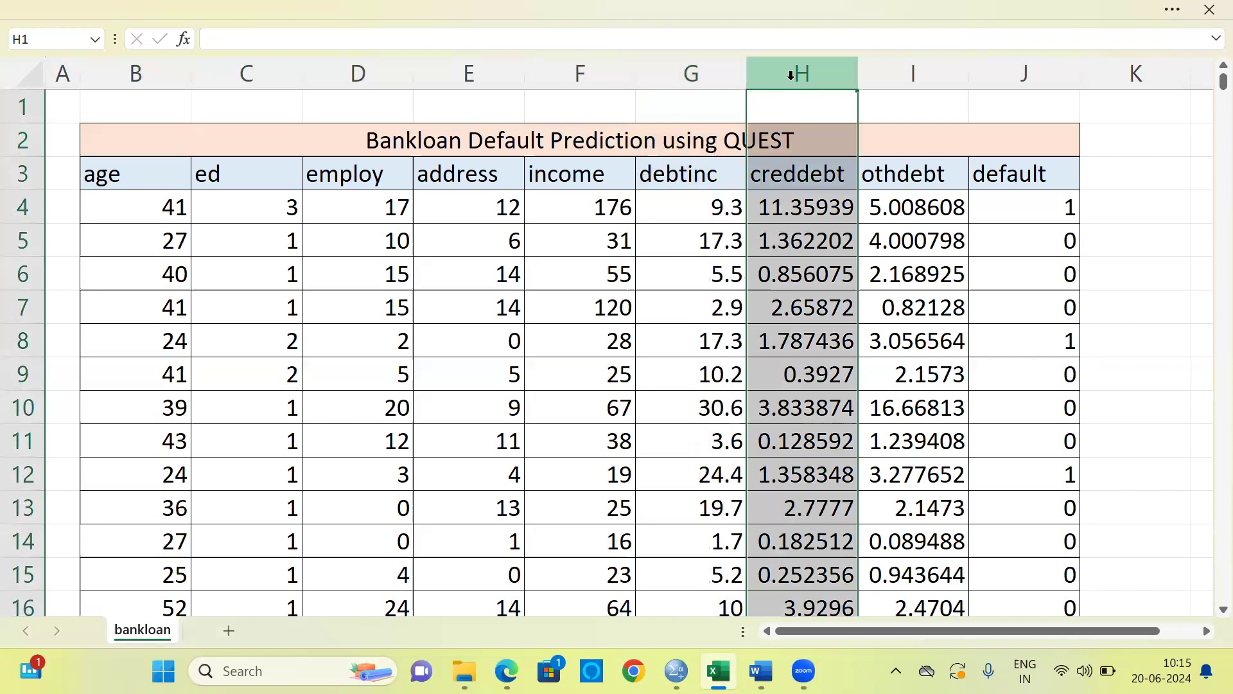
pyautogui.click(919, 74)
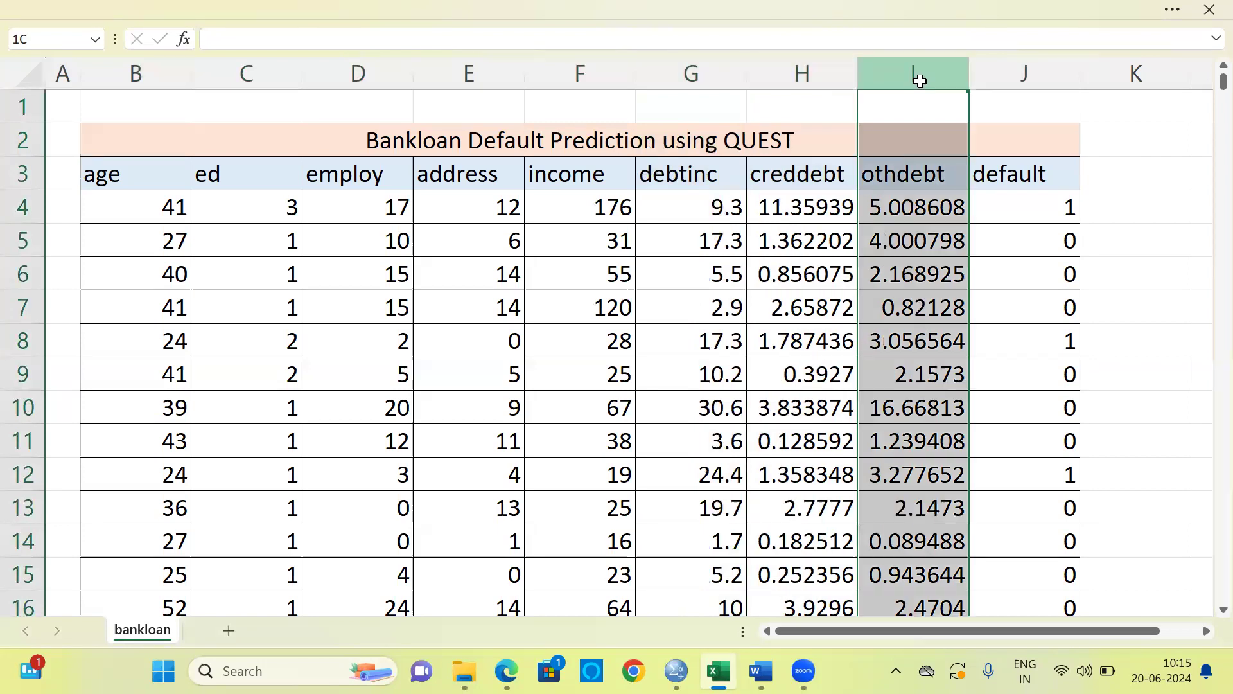
# Step: Examine the default column and its 1 and 0 codes in the first data rows
pyautogui.click(1031, 72)
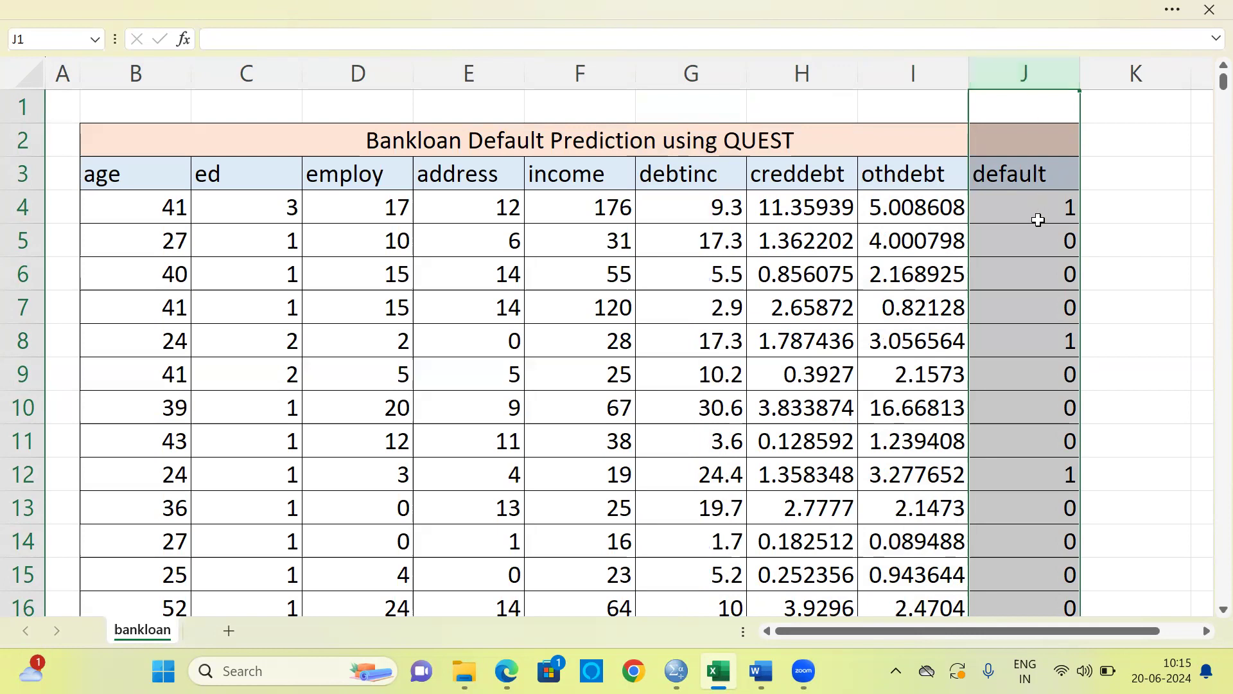
pyautogui.click(1036, 213)
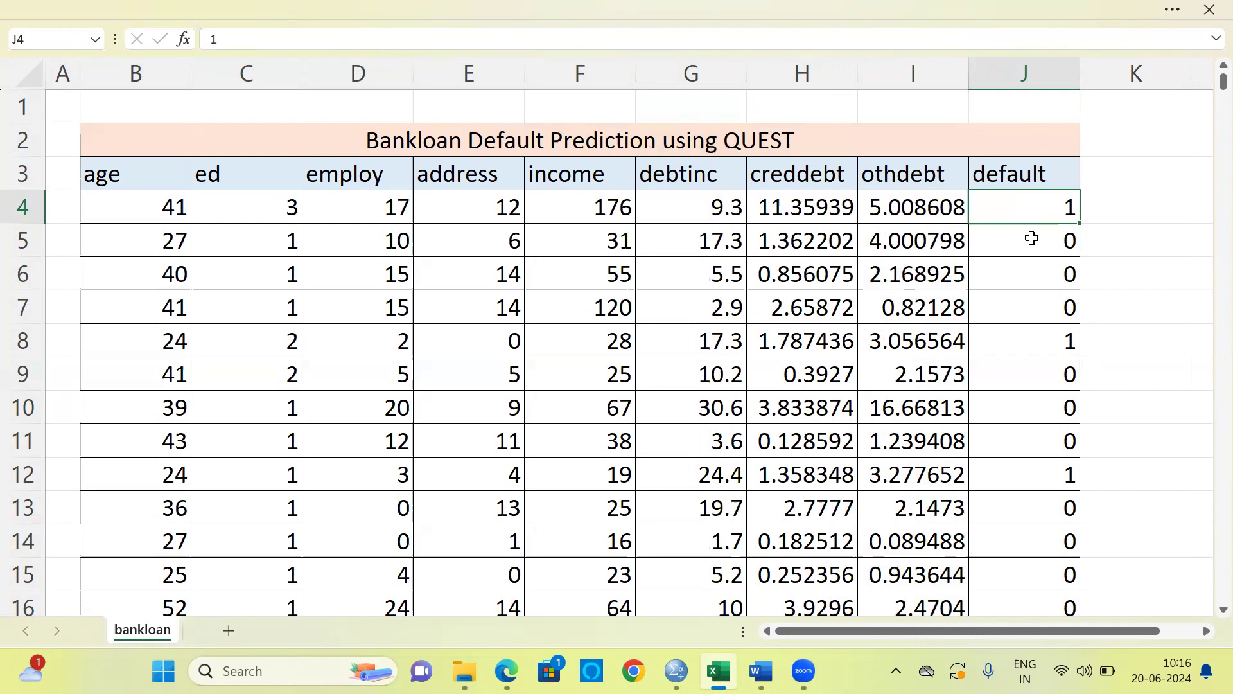
pyautogui.click(1032, 237)
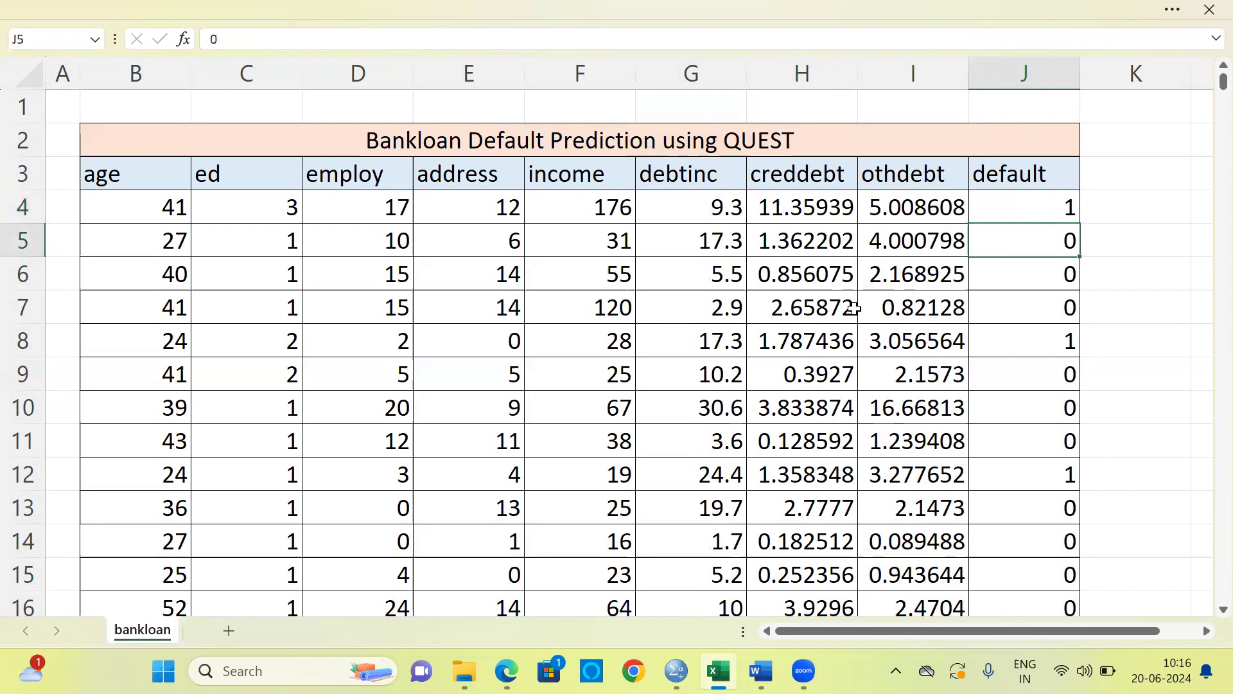
pyautogui.hotkey('alt', 'Tab')
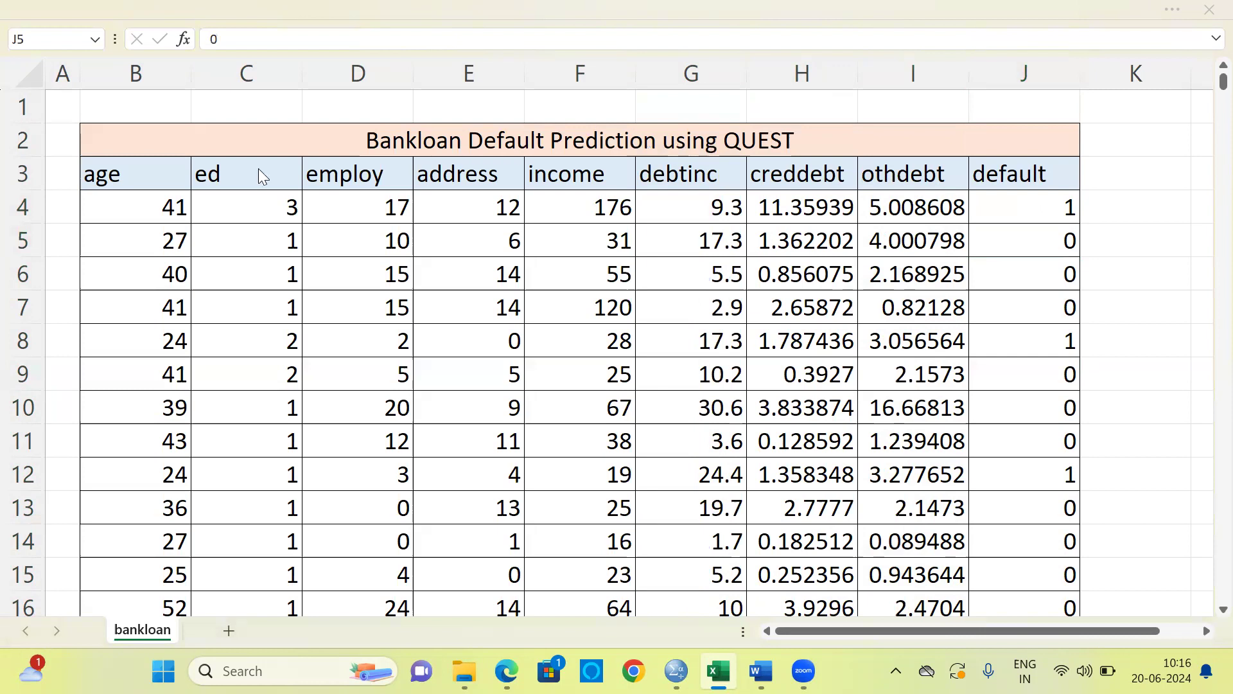
# Step: Check how far the bankloan data extends by viewing its last row, and return to cell A1
pyautogui.click(132, 206)
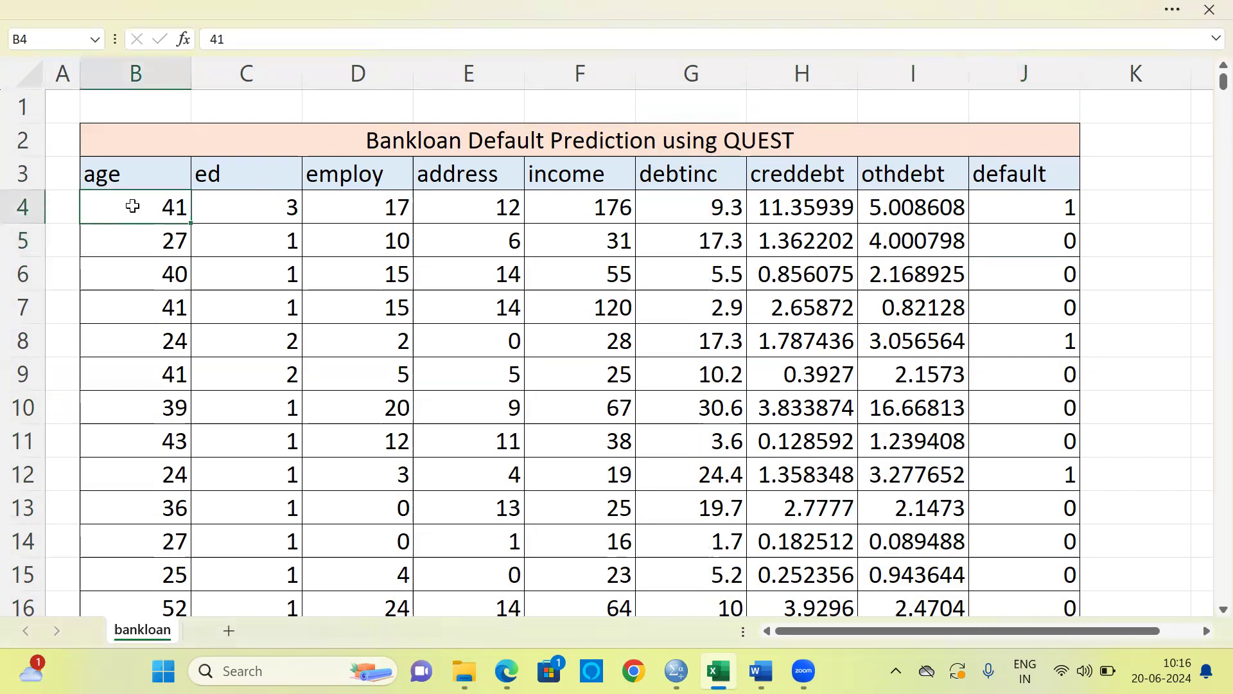
pyautogui.hotkey('ctrl', 'Down')
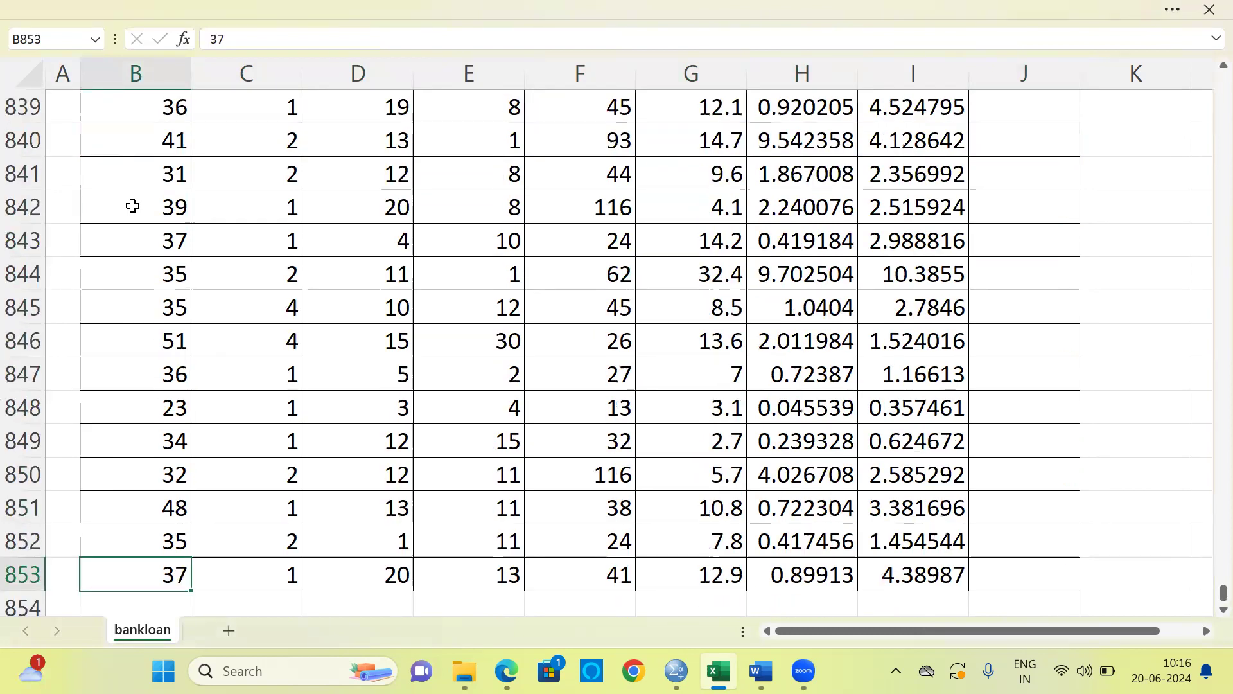
pyautogui.click(25, 574)
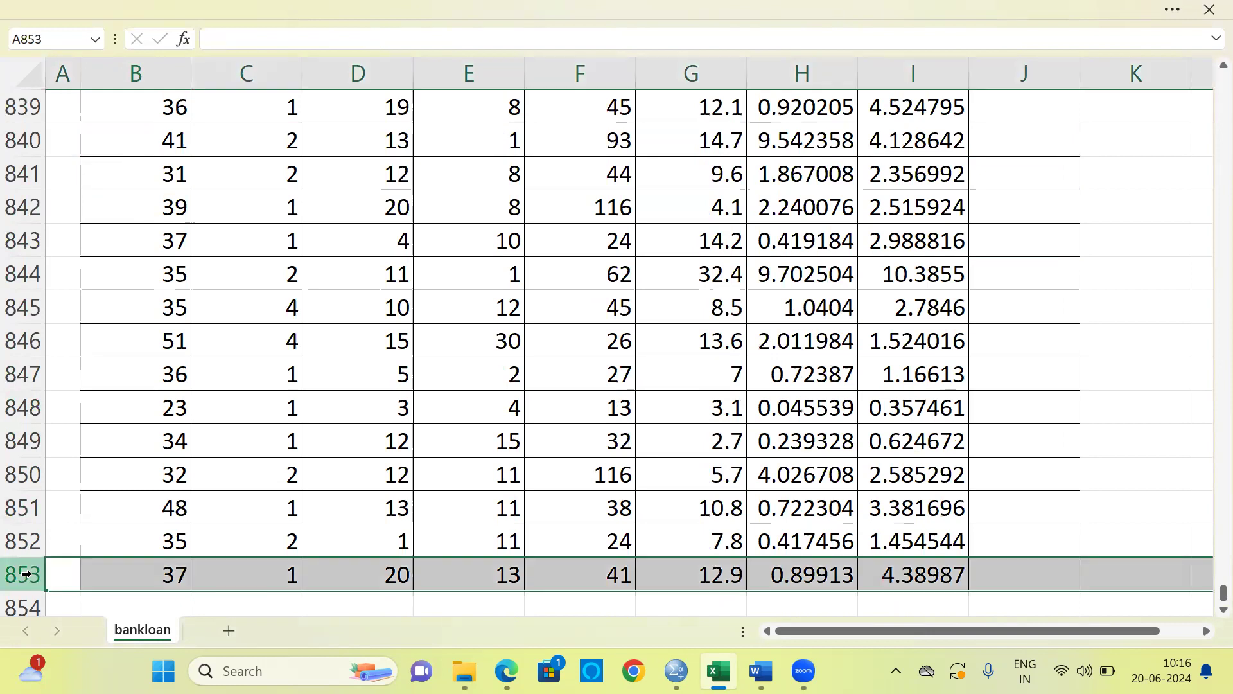
pyautogui.click(137, 571)
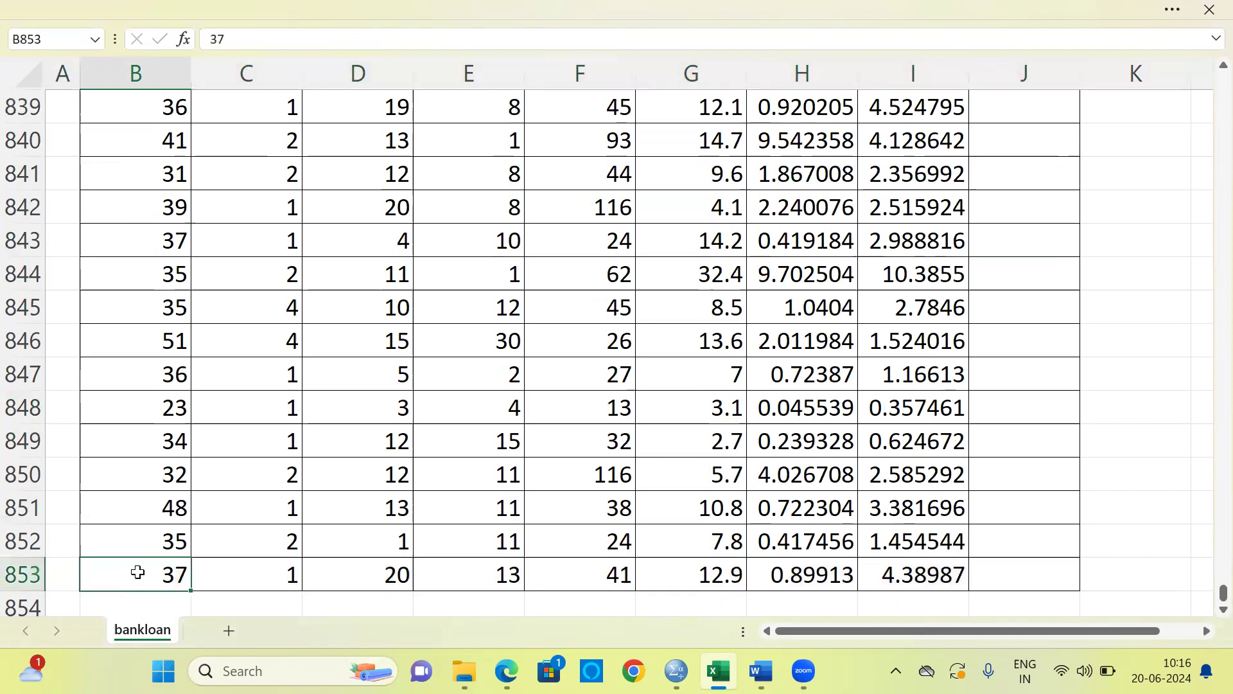
pyautogui.hotkey('ctrl', 'Up')
pyautogui.hotkey('ctrl', 'Up')
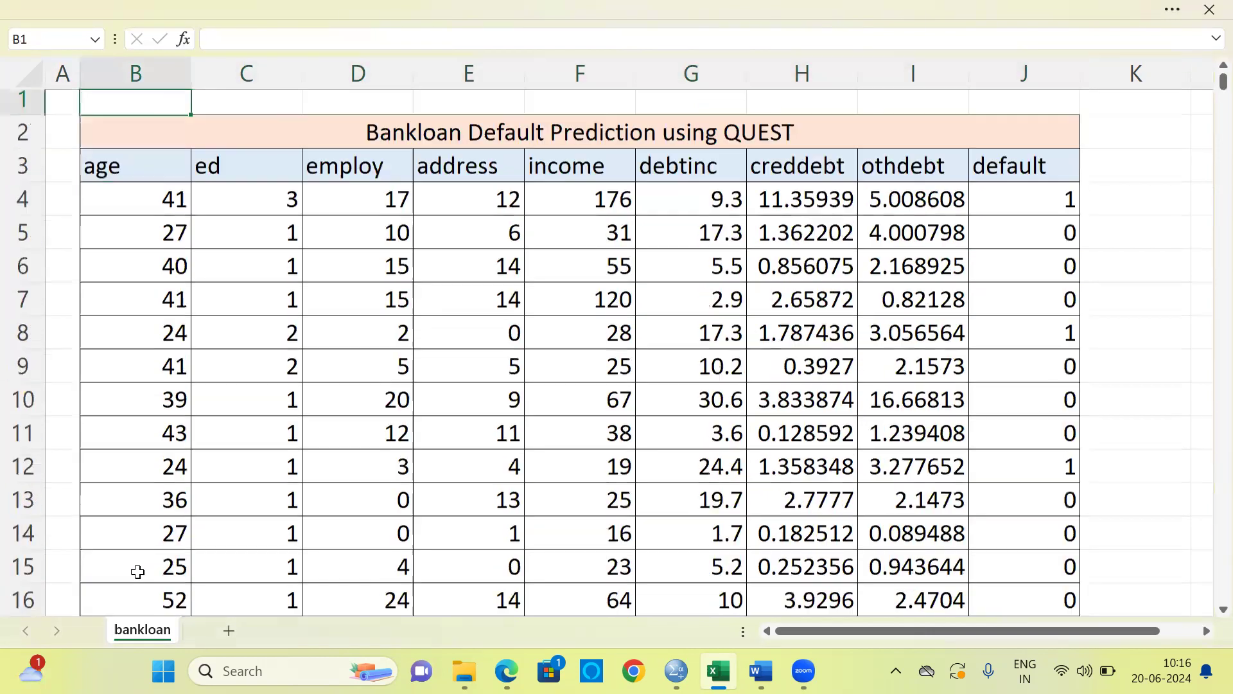
pyautogui.hotkey('ctrl', 'Left')
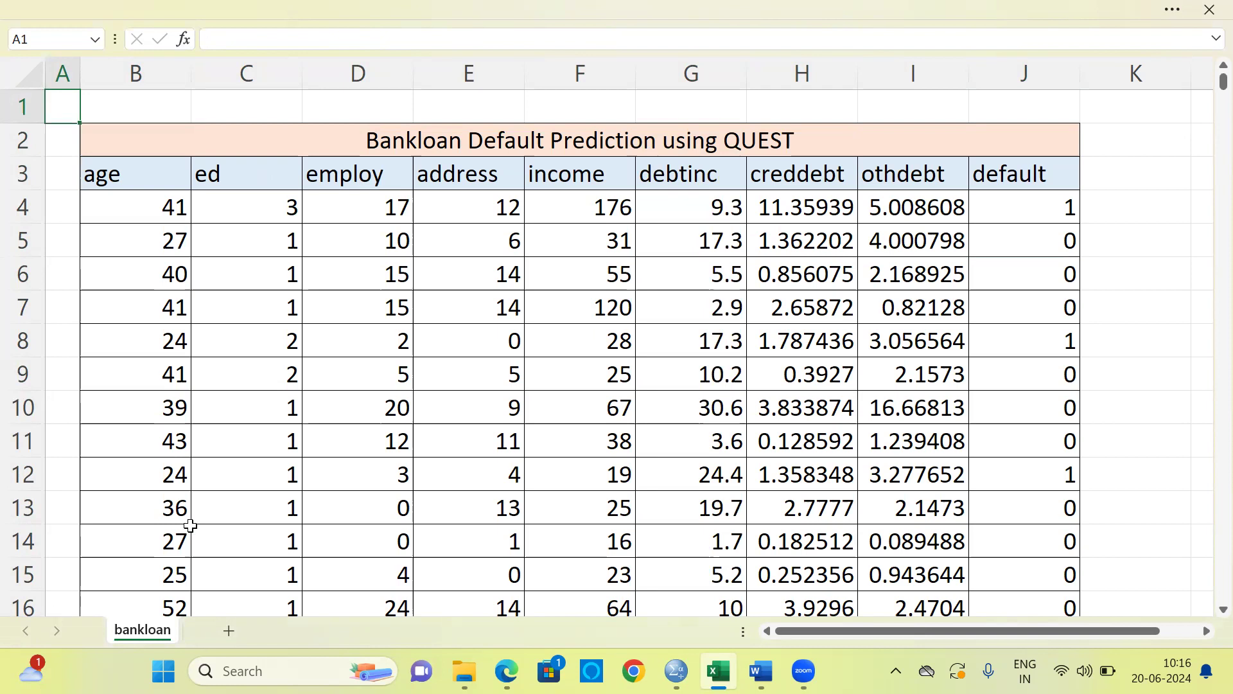
# Step: Switch to the SPSS Data Editor and open the recently used sample dataset bankloan.sav
pyautogui.moveTo(675, 671)
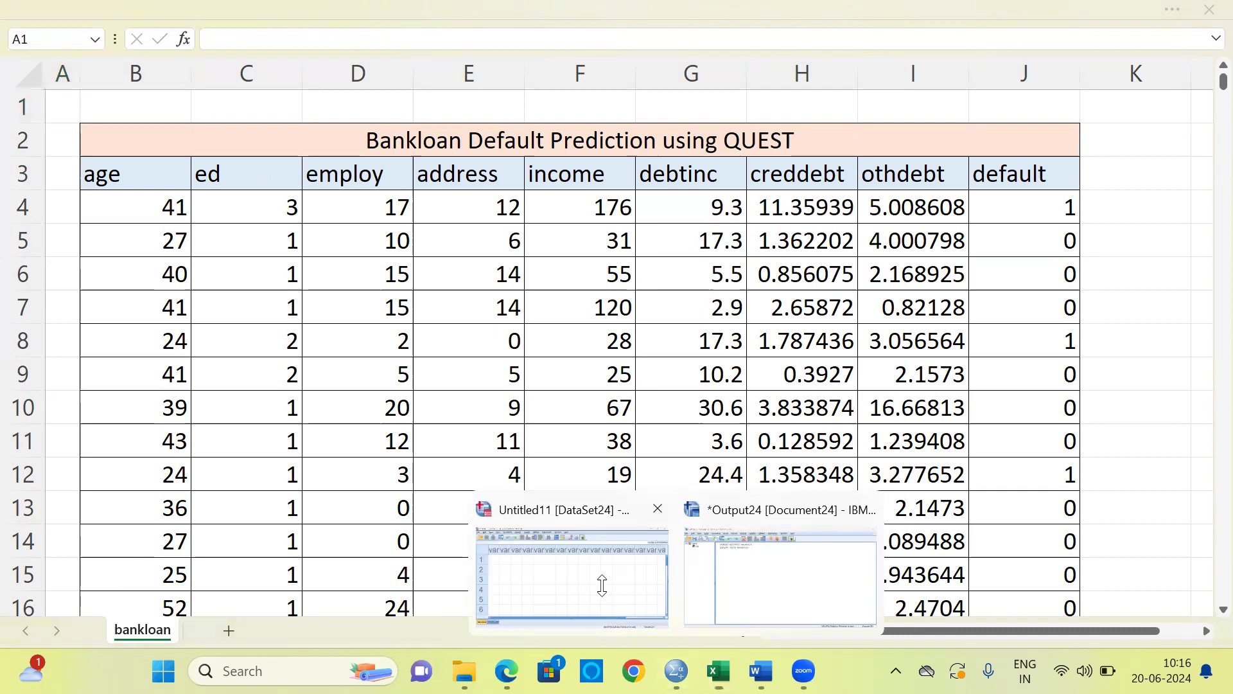
pyautogui.click(602, 589)
pyautogui.click(131, 215)
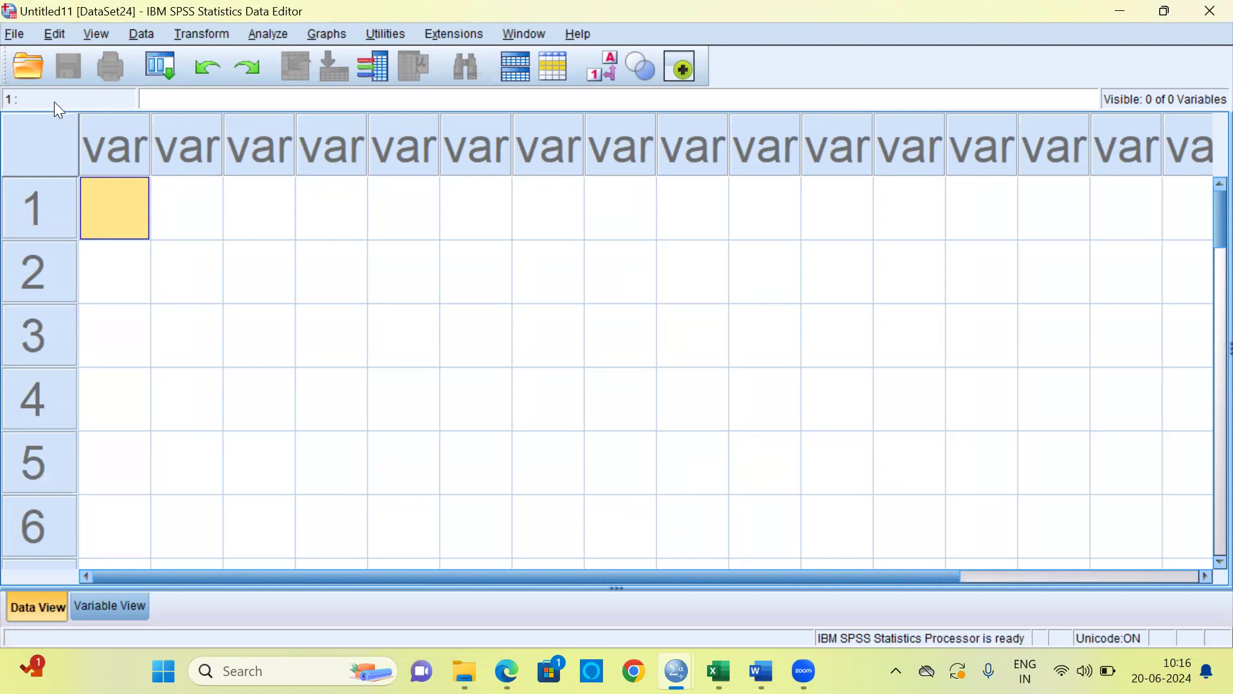
pyautogui.click(16, 35)
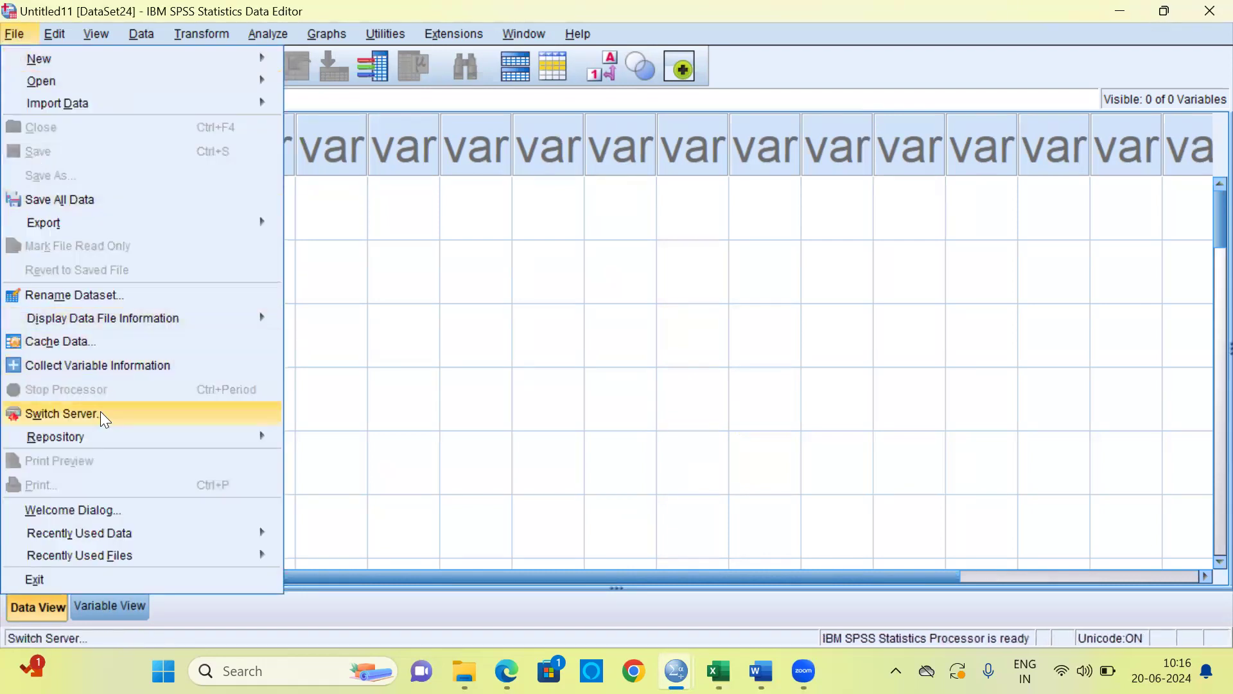
pyautogui.moveTo(102, 536)
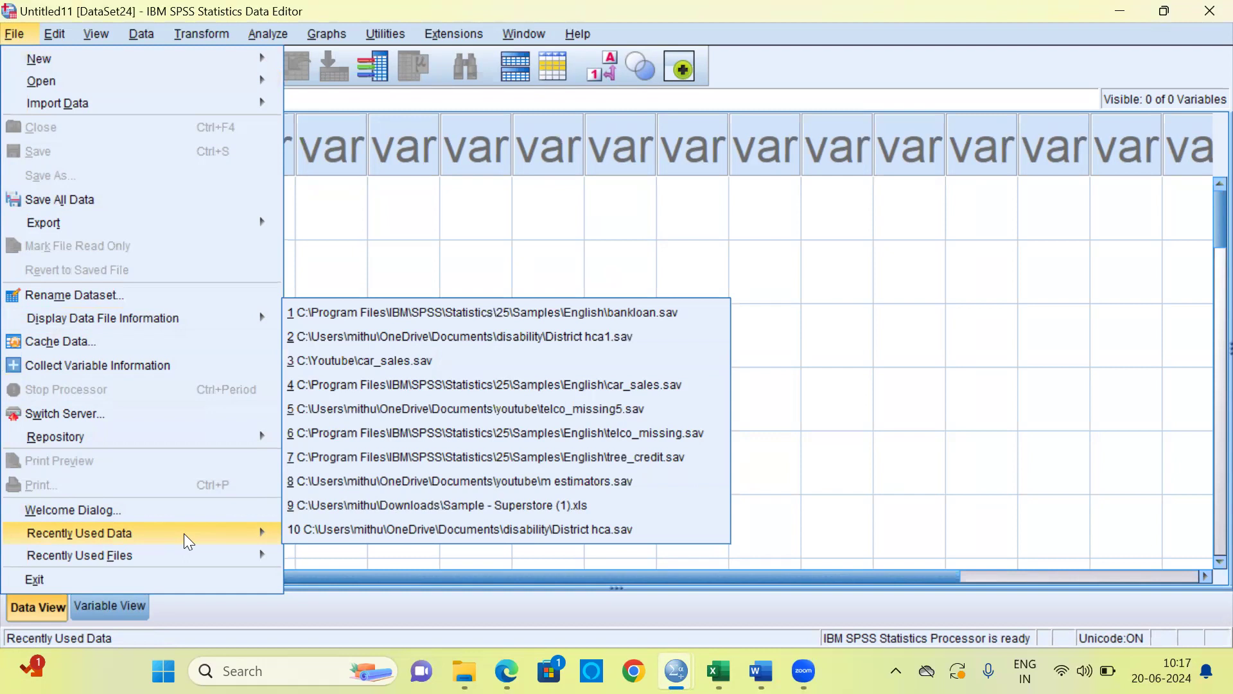
pyautogui.click(635, 313)
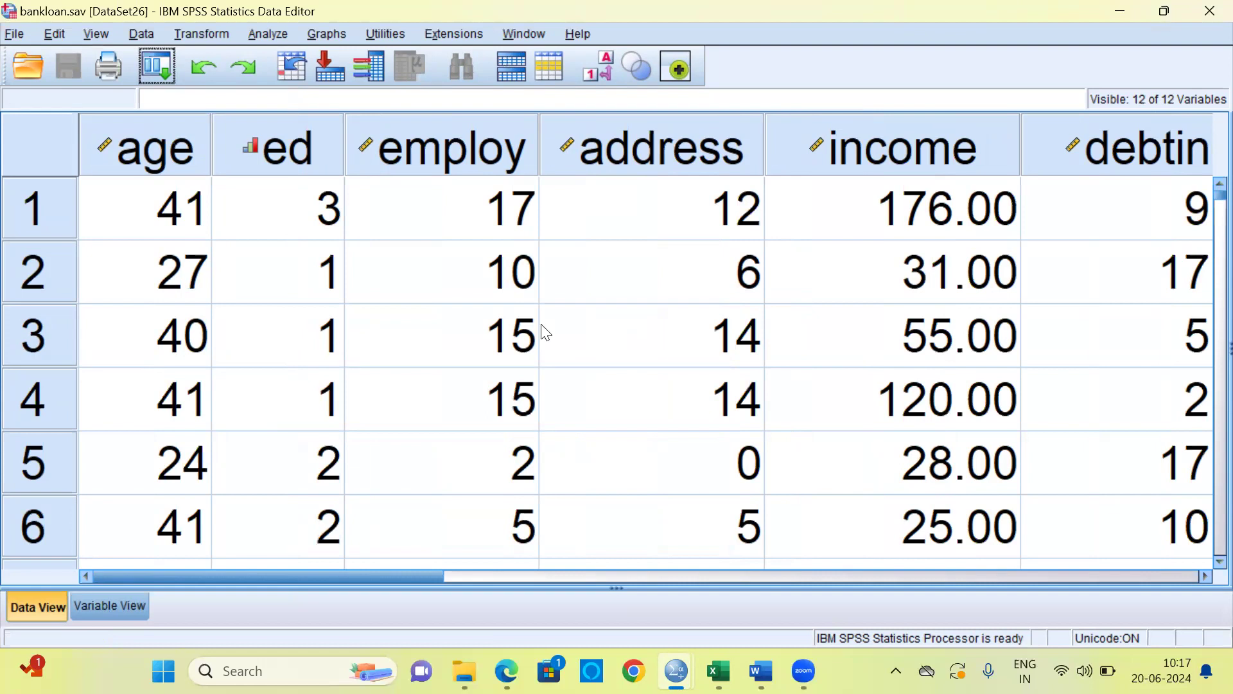
# Step: Delete the variables preddef1, preddef2 and preddef3 from the dataset and return to its first columns
pyautogui.moveTo(428, 576); pyautogui.dragTo(1017, 574)
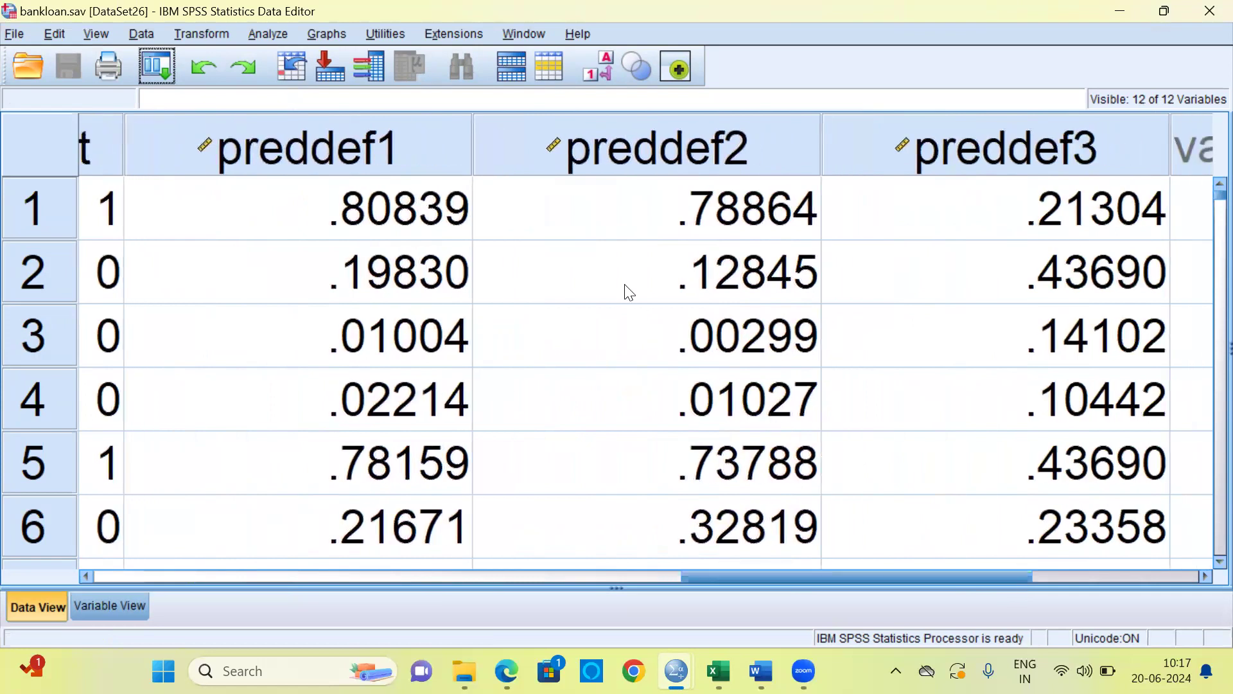
pyautogui.click(443, 163)
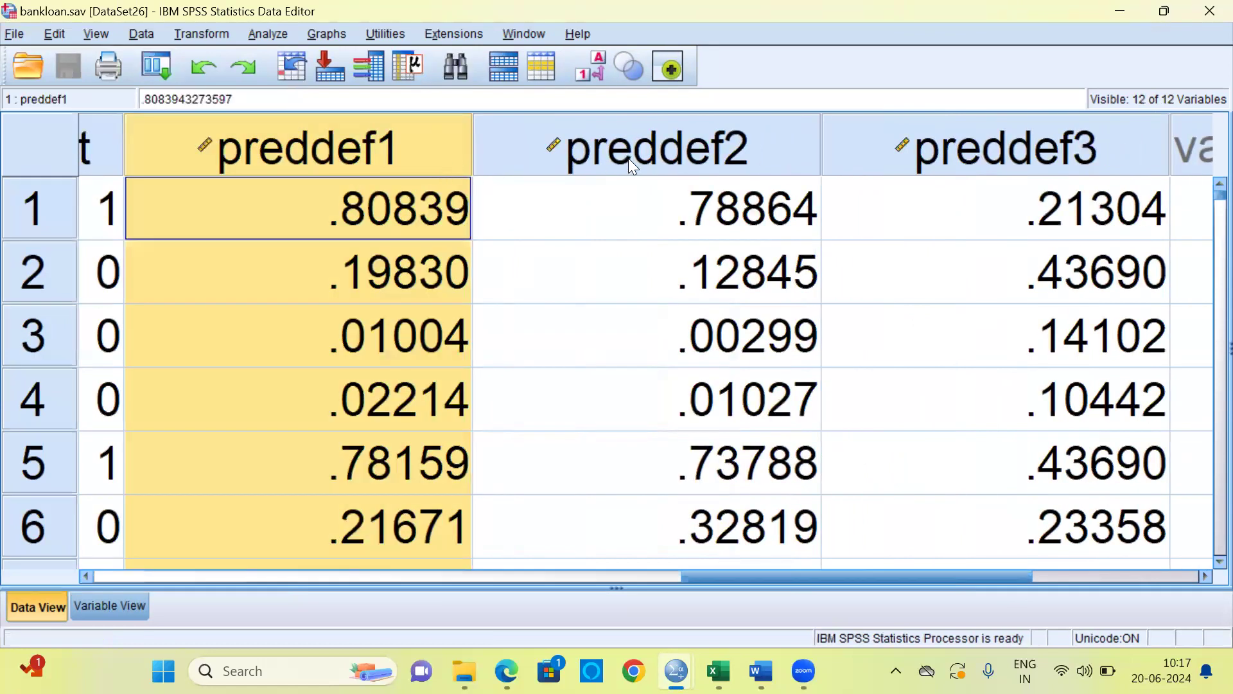
pyautogui.moveTo(628, 158)
pyautogui.keyDown('ctrl'); pyautogui.click(613, 153); pyautogui.keyUp('ctrl')
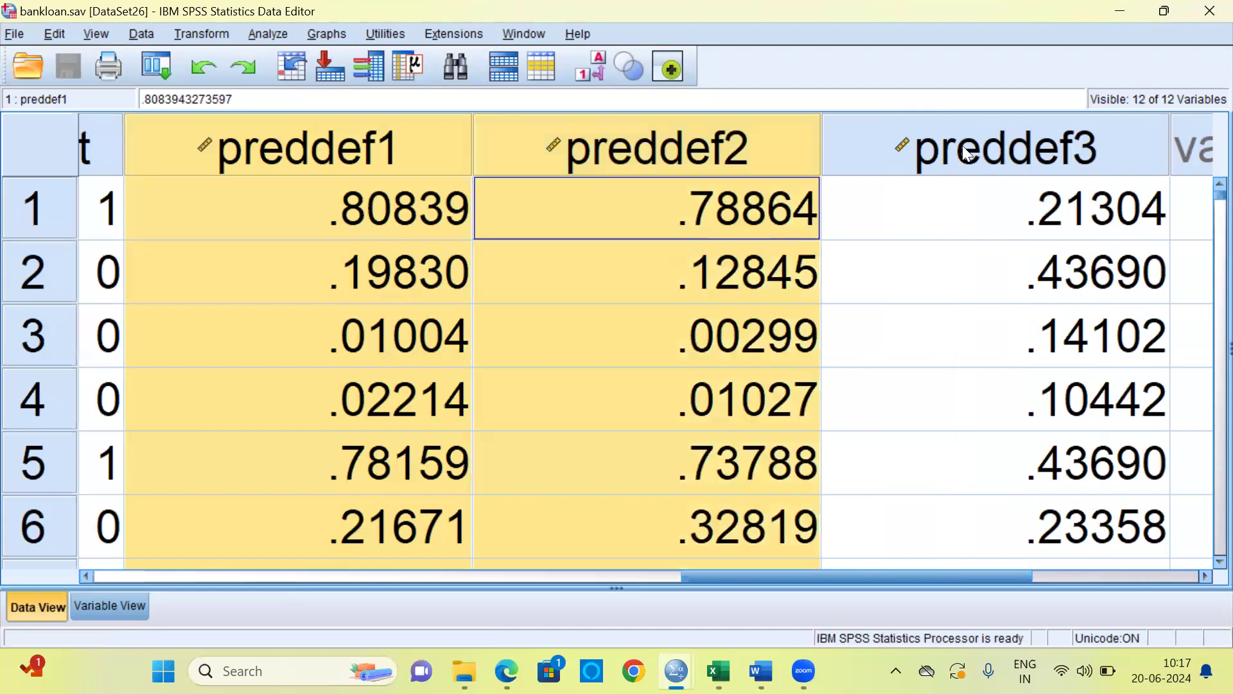
pyautogui.keyDown('ctrl'); pyautogui.click(1014, 137); pyautogui.keyUp('ctrl')
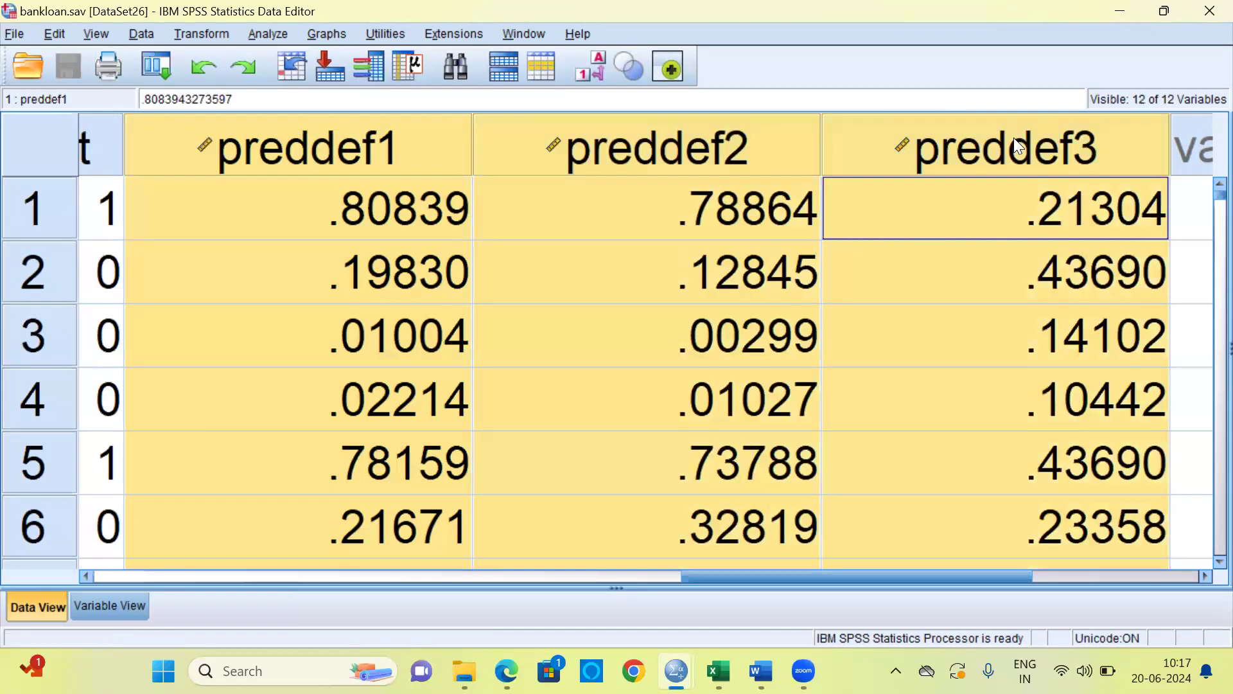
pyautogui.rightClick(1013, 138)
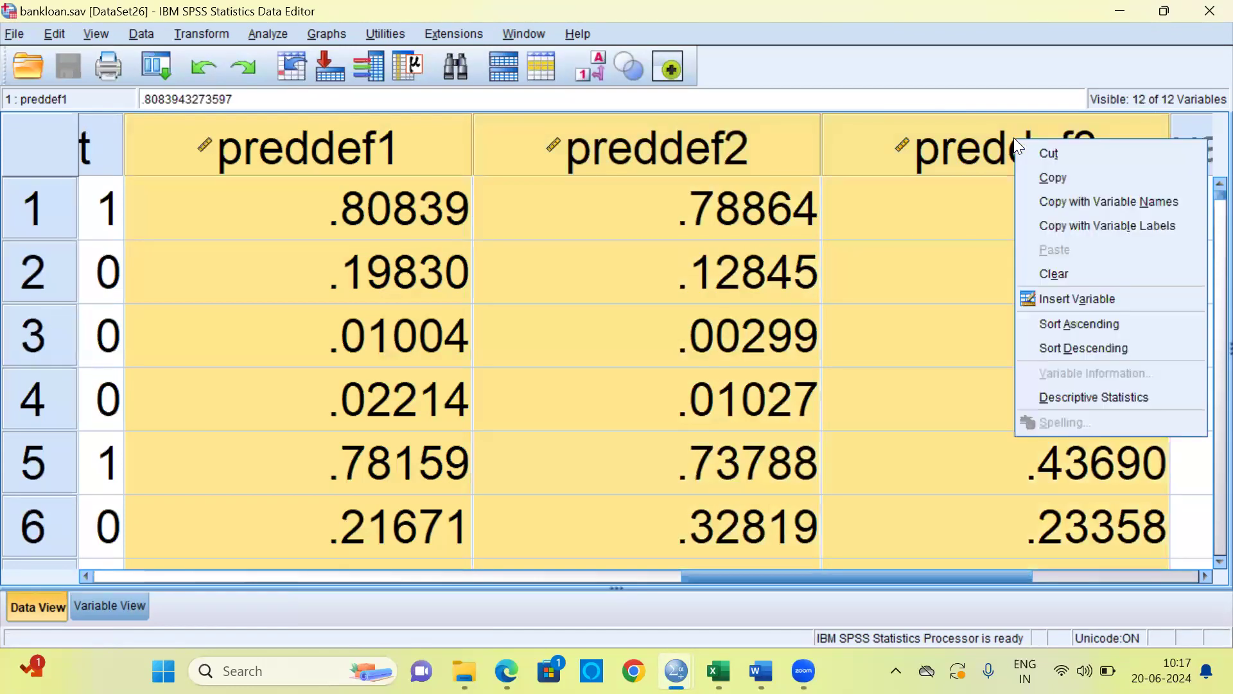
pyautogui.click(1084, 273)
pyautogui.moveTo(805, 576); pyautogui.dragTo(296, 565)
pyautogui.moveTo(116, 551); pyautogui.dragTo(118, 551)
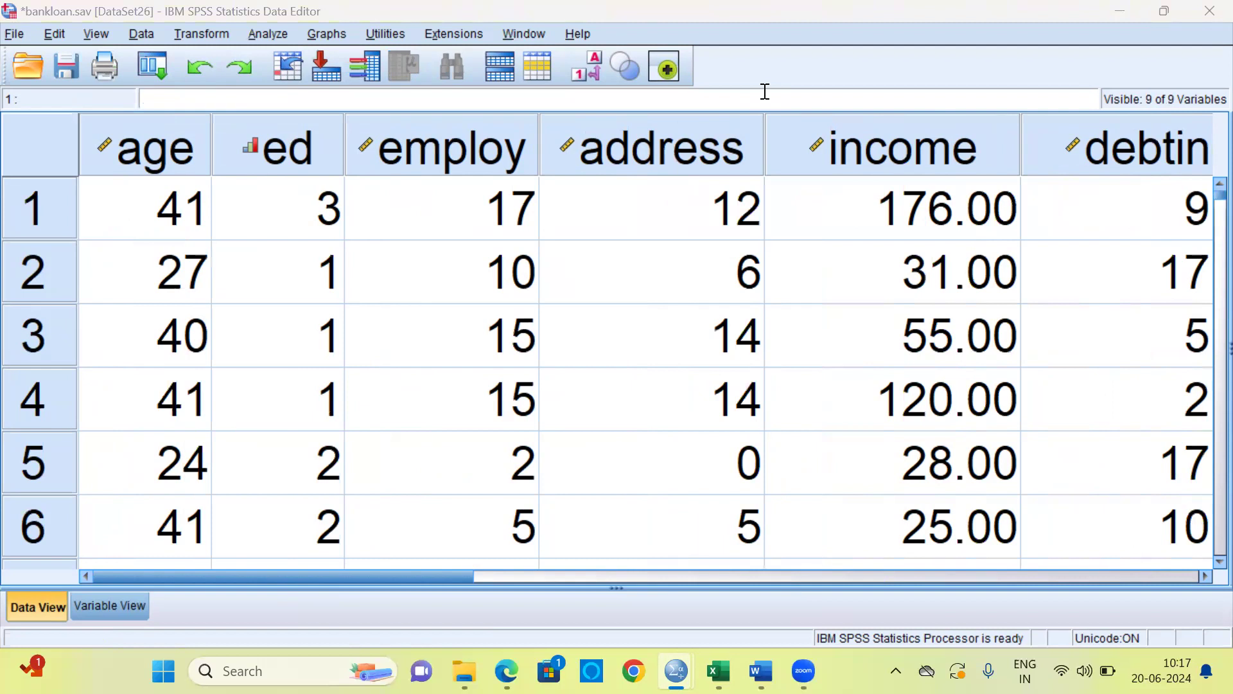
# Step: Start a Decision Tree classification analysis with Previously defaulted as the dependent variable
pyautogui.click(269, 33)
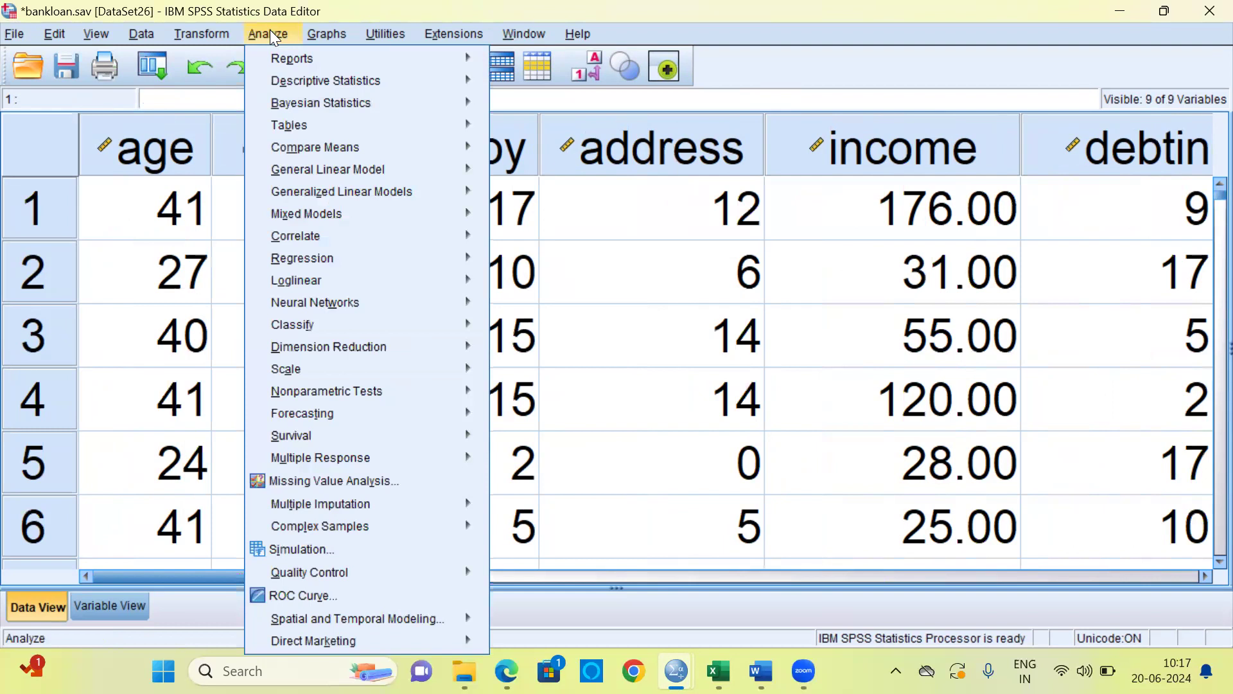
pyautogui.moveTo(330, 326)
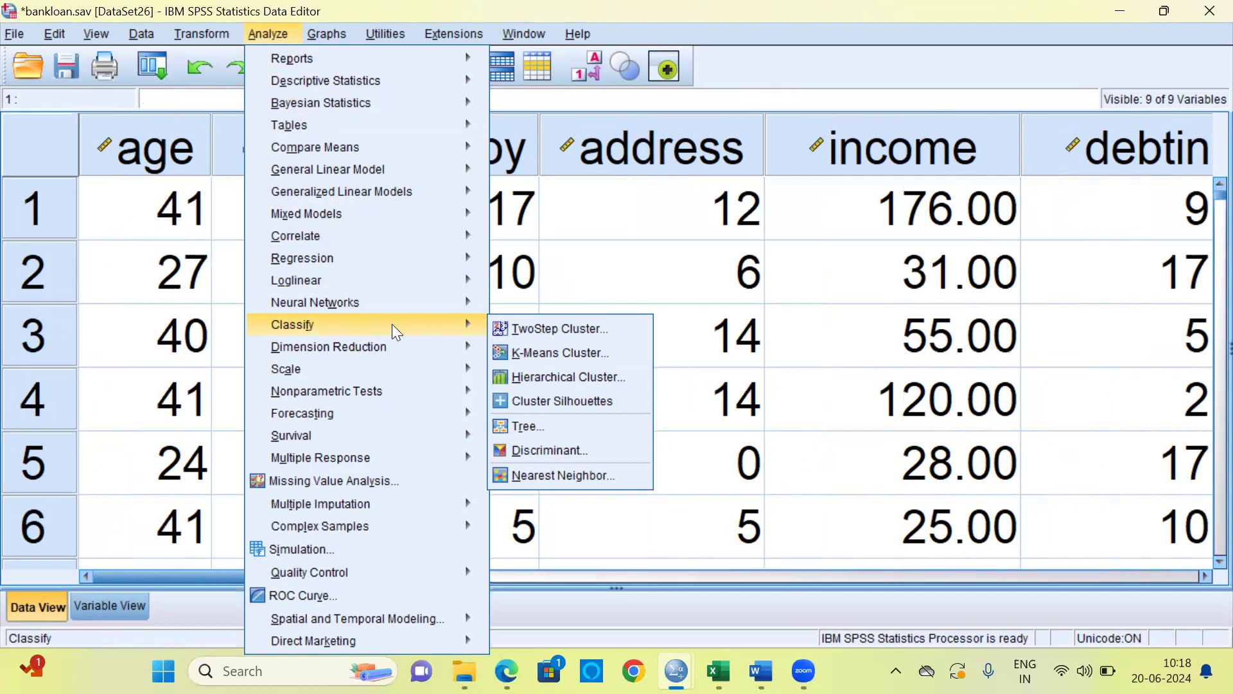
pyautogui.click(572, 425)
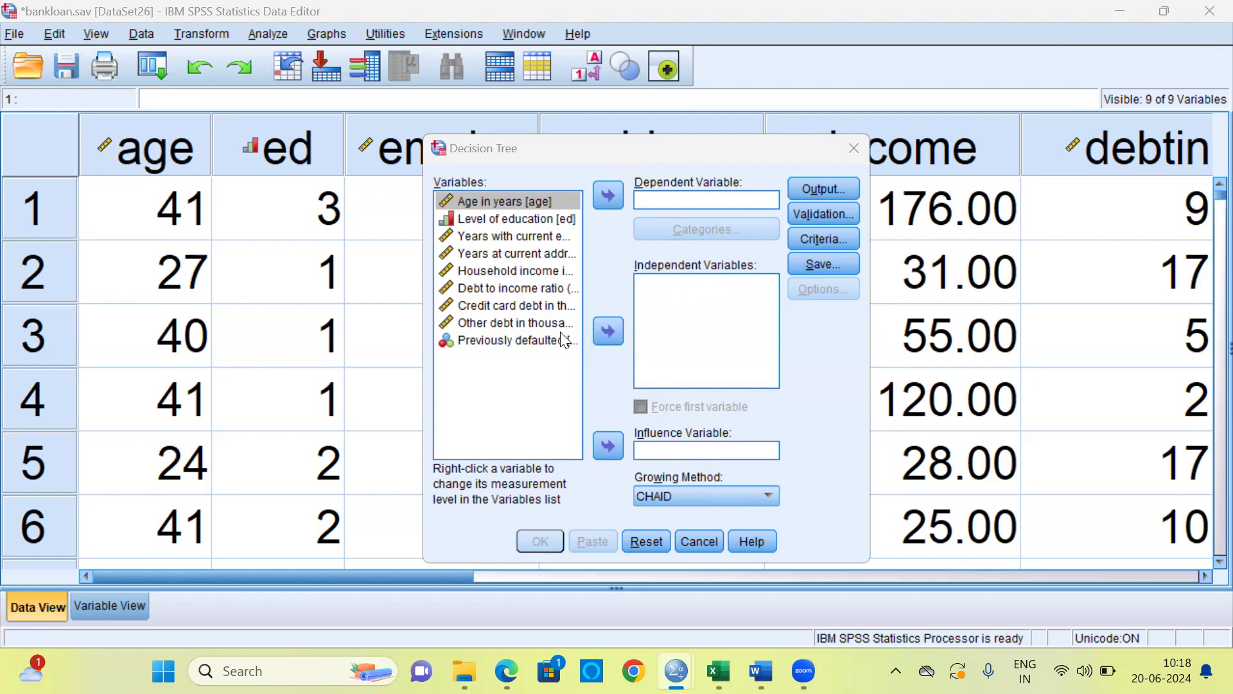
pyautogui.click(530, 342)
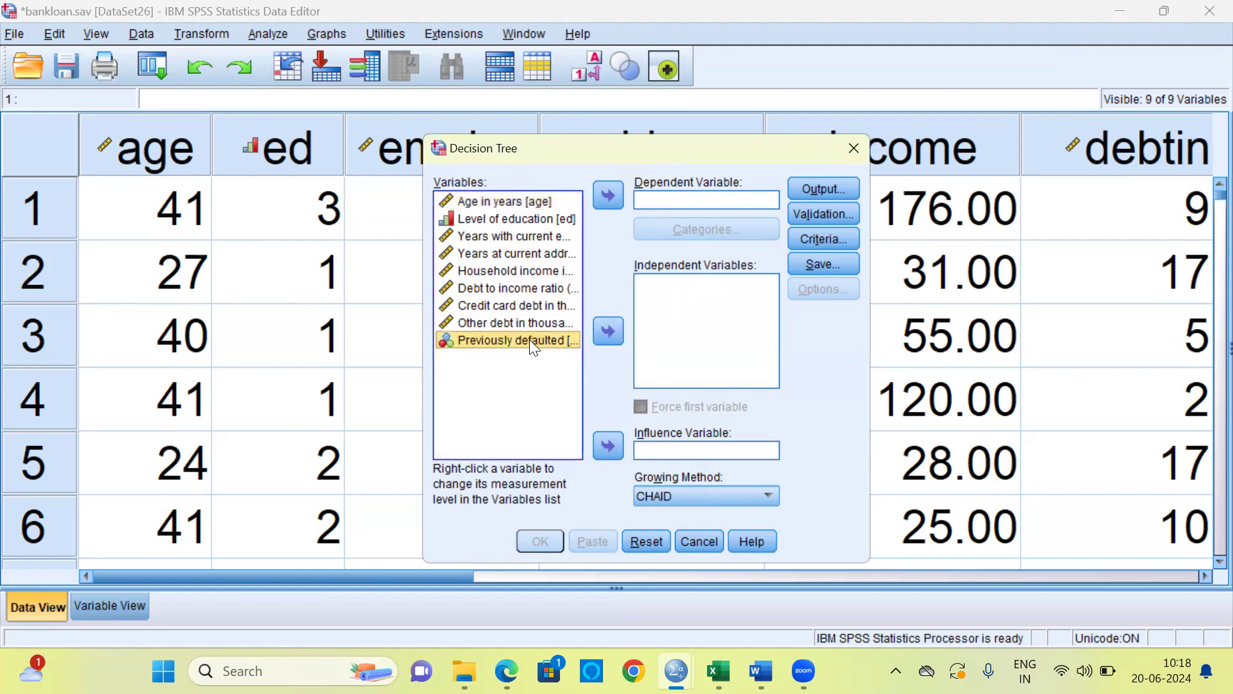
pyautogui.click(610, 203)
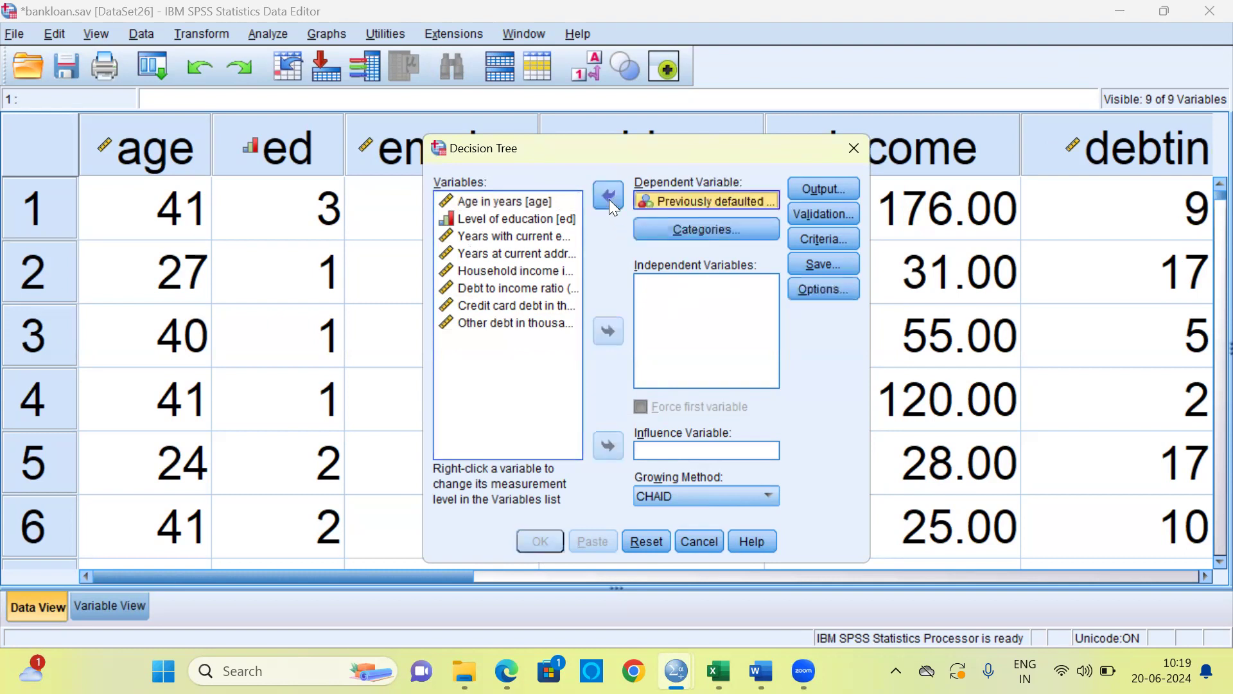
# Step: Add all remaining variables, from Age in years to Other debt, as independent variables and set the growing method to QUEST
pyautogui.click(536, 203)
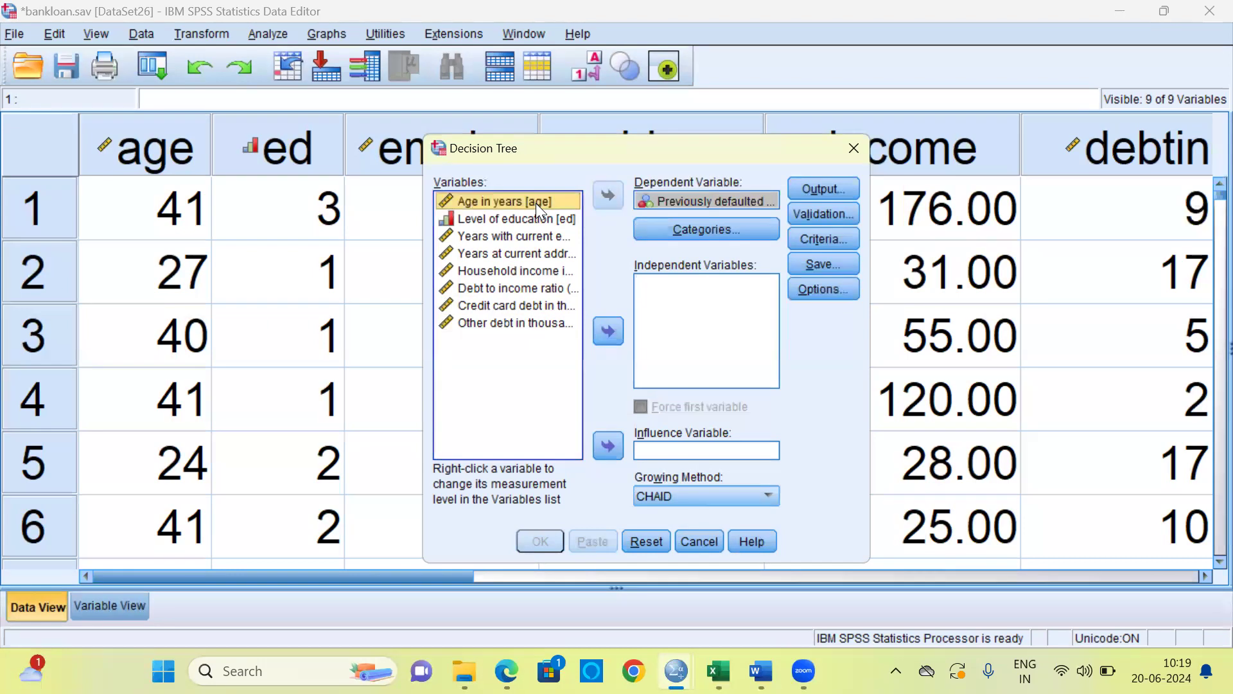
pyautogui.hotkey('ctrl', 'a')
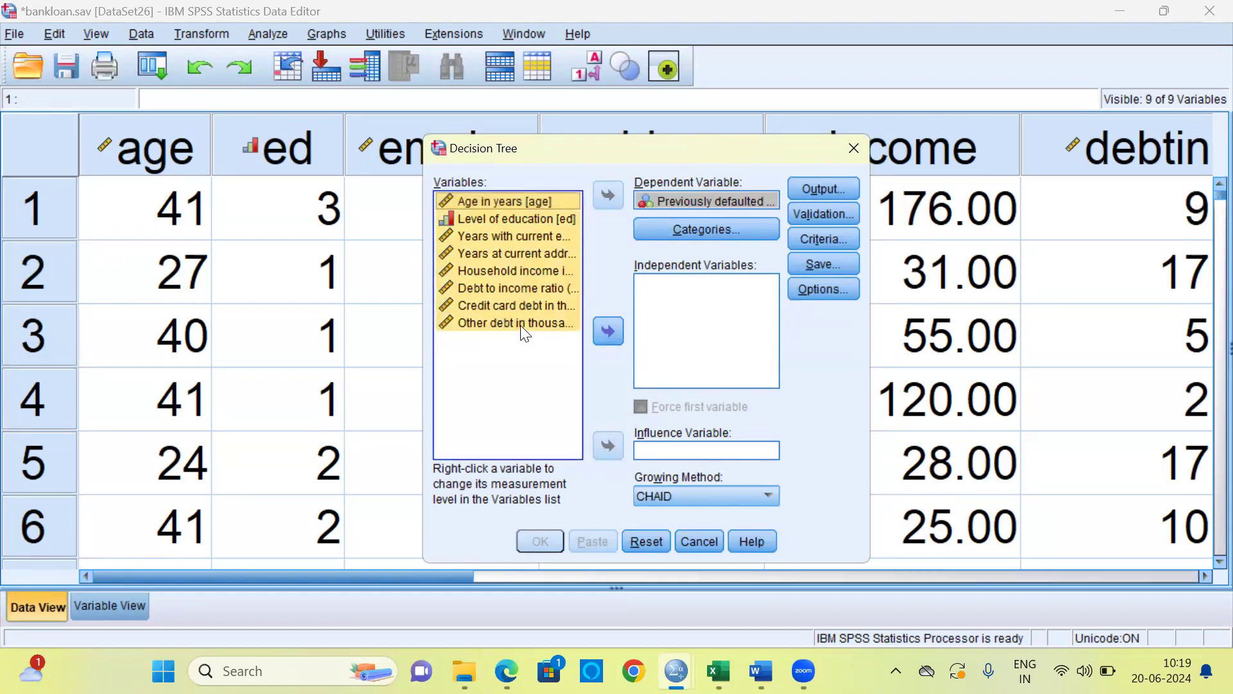
pyautogui.click(607, 331)
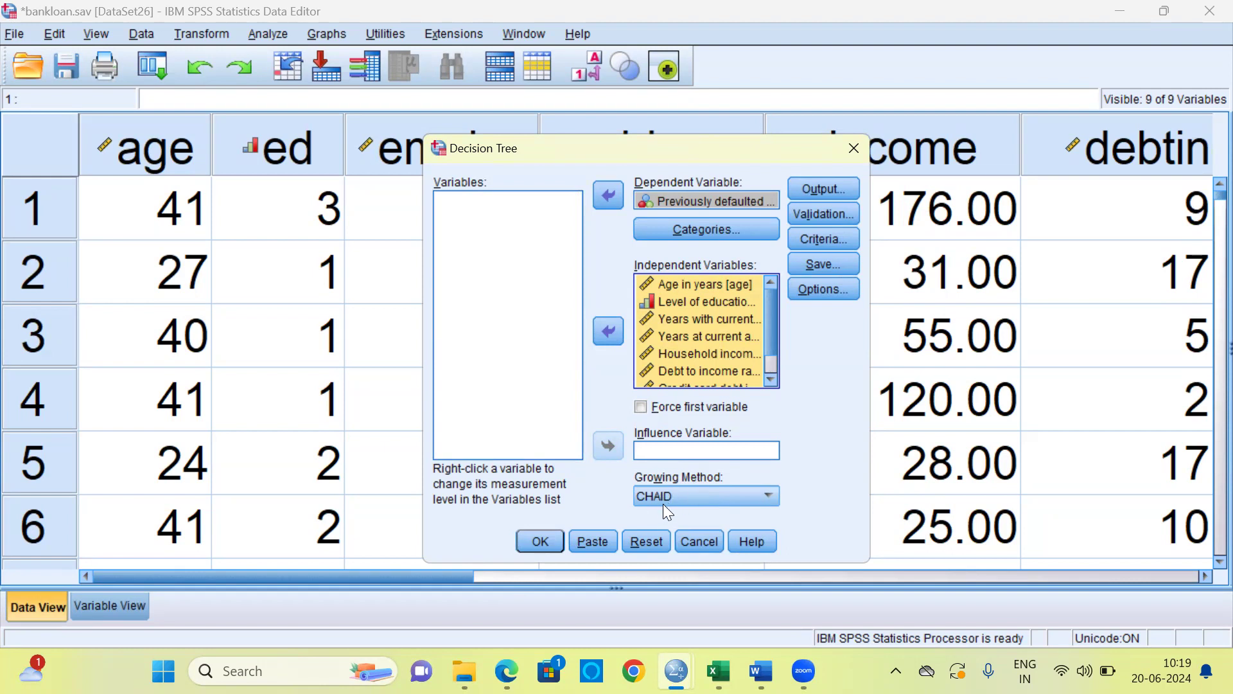
pyautogui.click(768, 500)
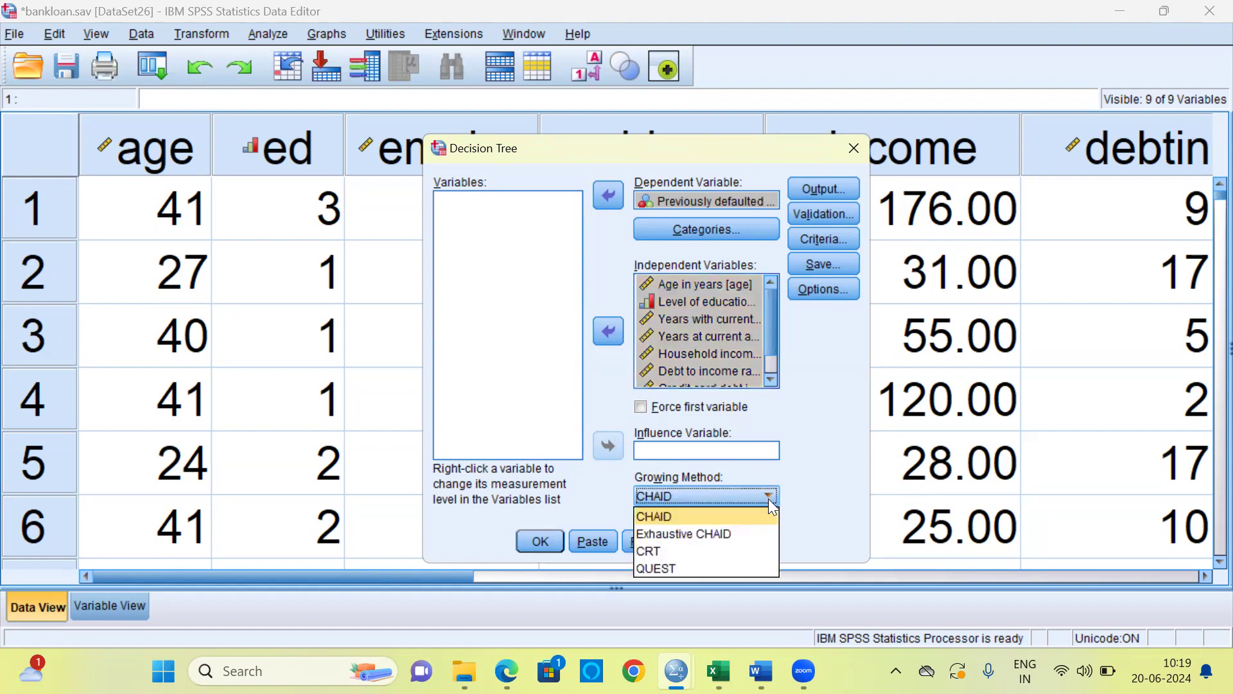
pyautogui.click(652, 571)
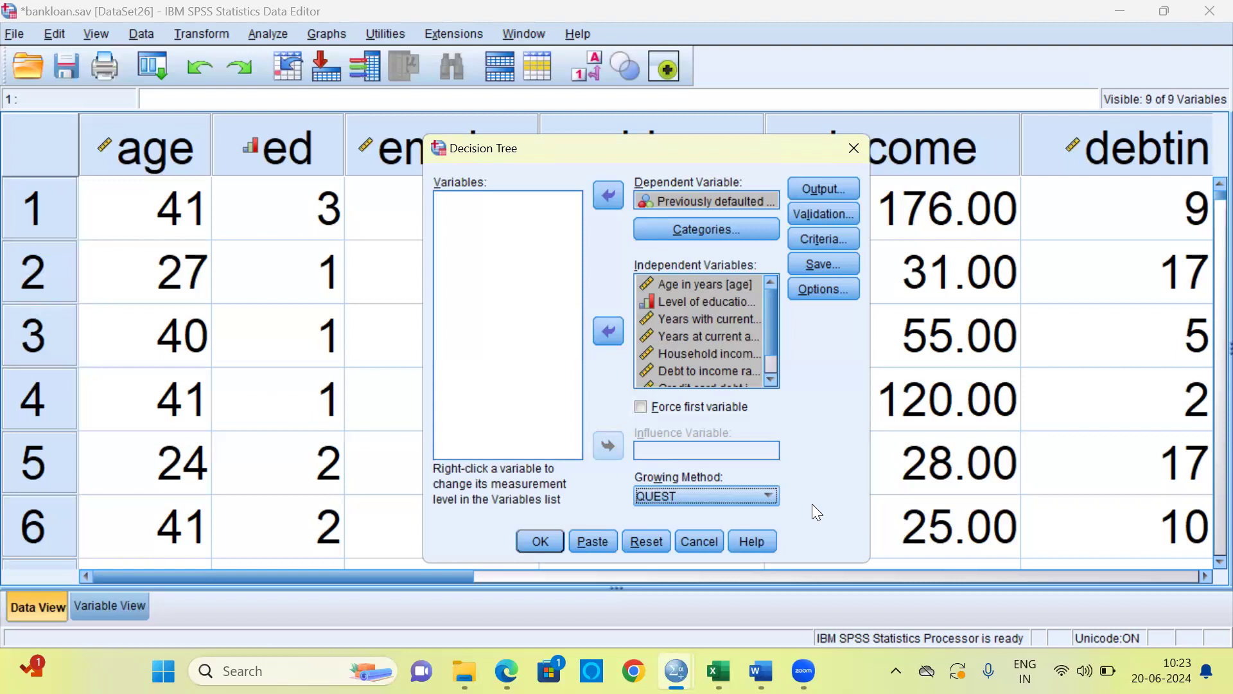
# Step: In the tree's output settings, generate classification rules in Simple Text syntax and enable exporting the rules to a file
pyautogui.click(835, 188)
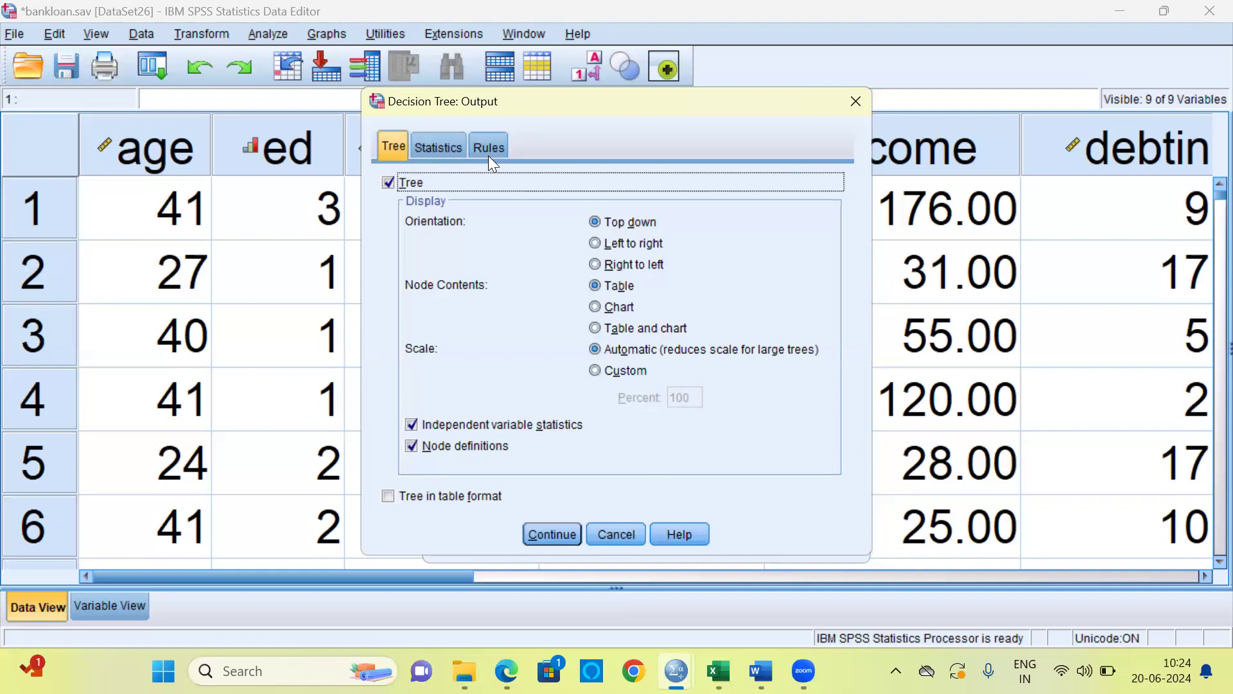
pyautogui.click(455, 156)
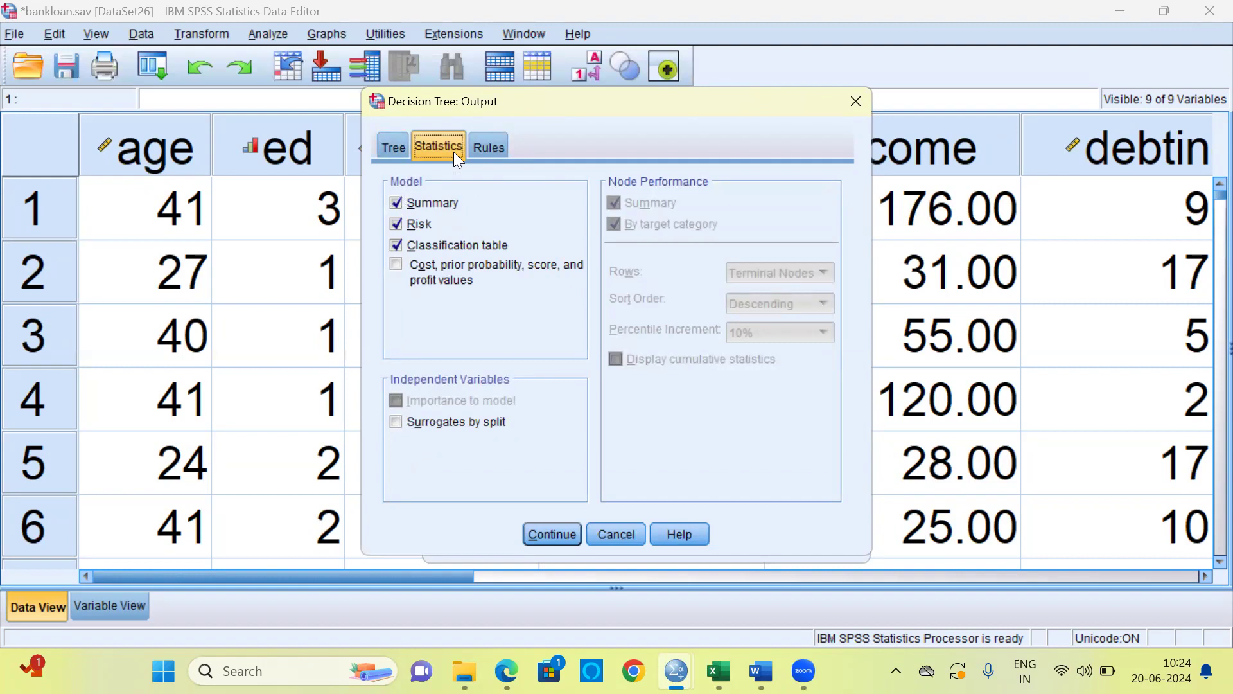
pyautogui.click(494, 156)
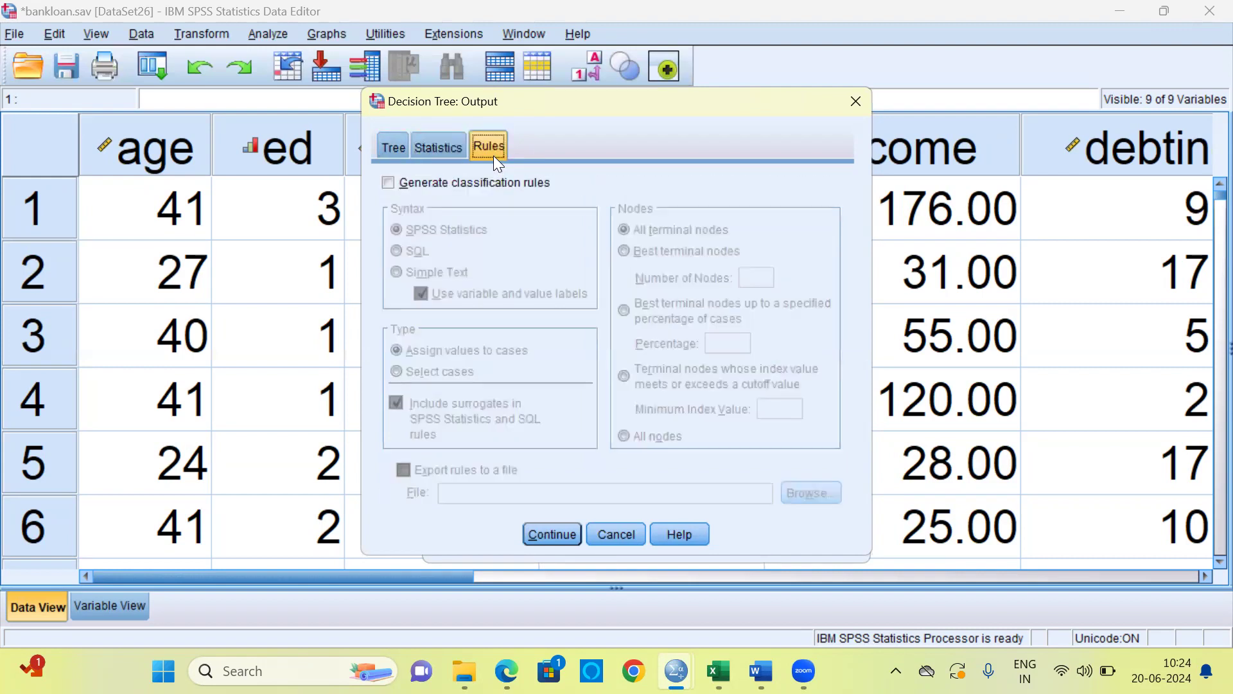
pyautogui.click(388, 183)
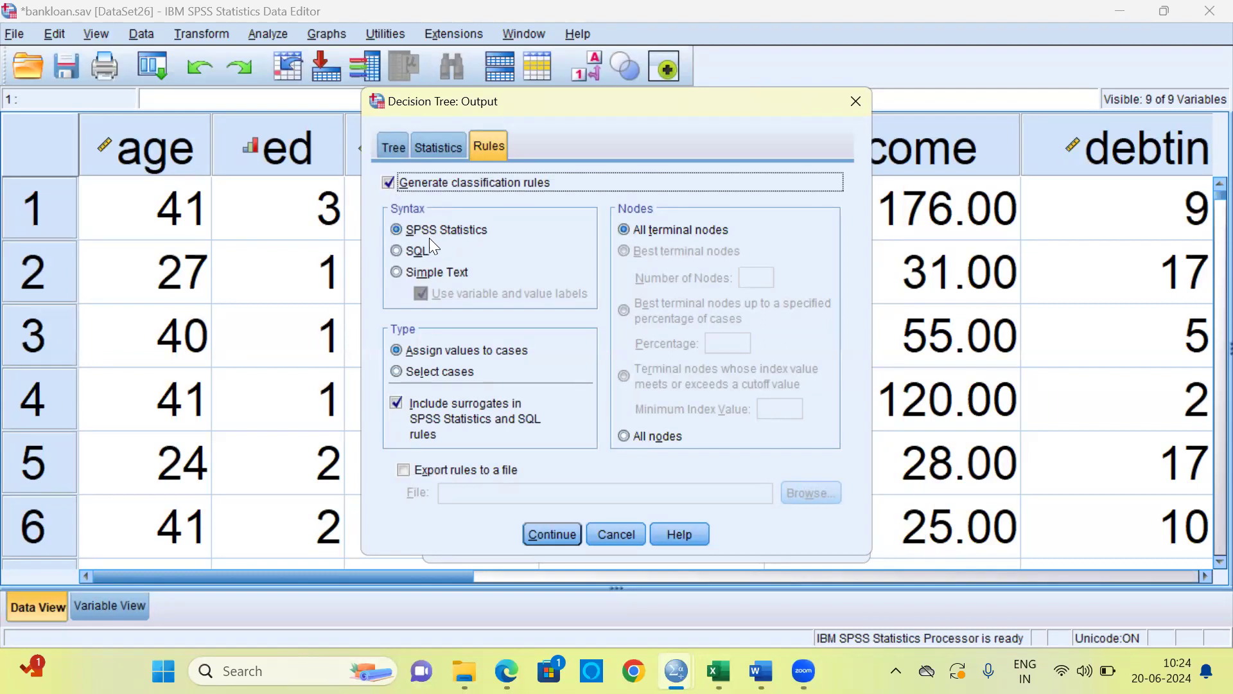
pyautogui.click(398, 274)
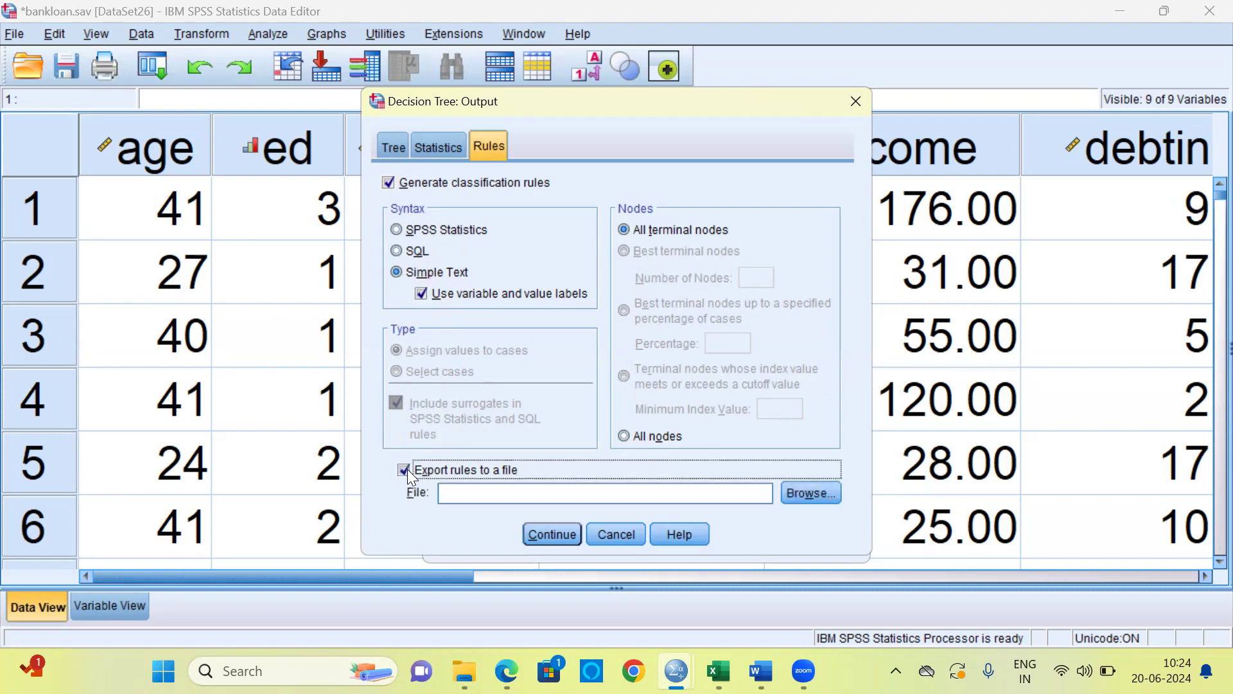
# Step: Set the classification rules export file to a text file named test55 on the Desktop and accept the output settings
pyautogui.click(498, 494)
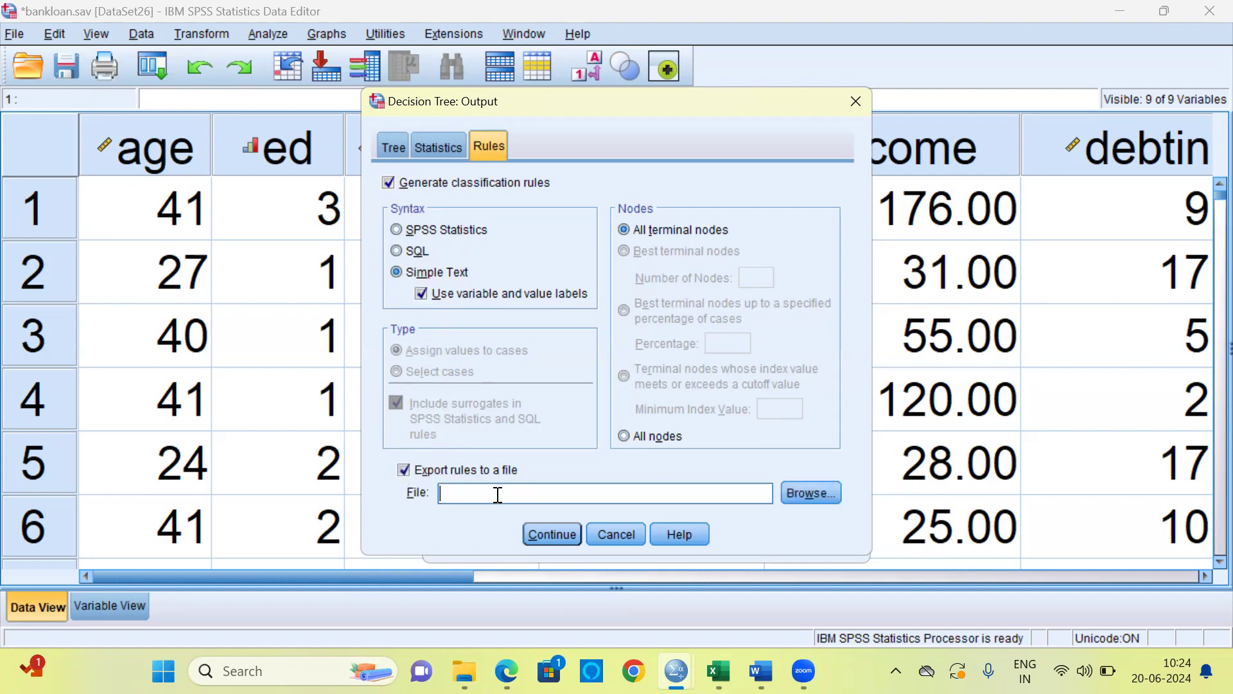
pyautogui.write('test55')
pyautogui.click(823, 489)
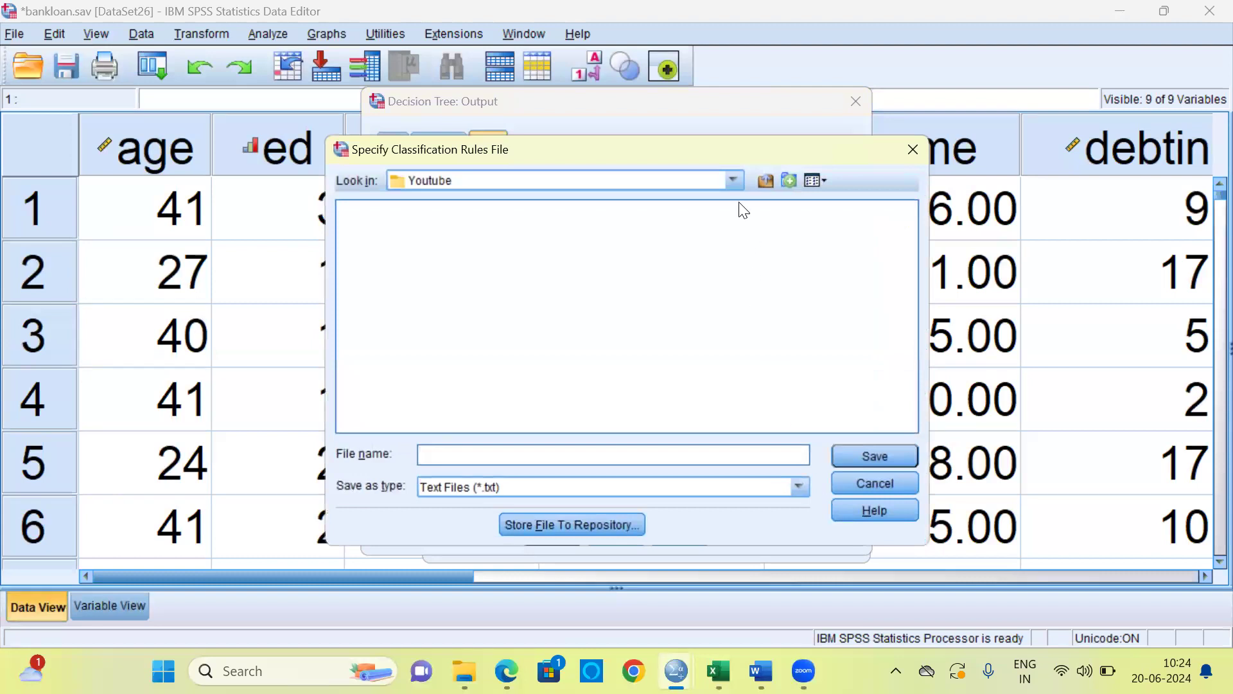
pyautogui.click(736, 183)
pyautogui.scroll(10, 737, 202)
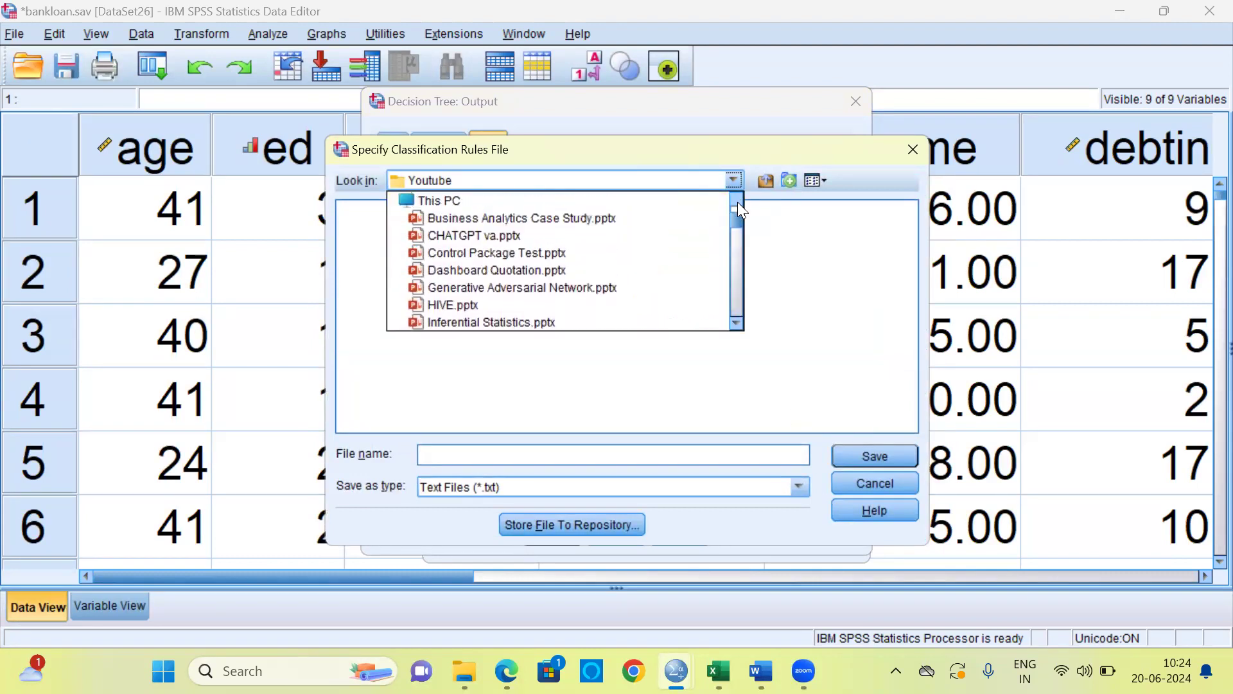
pyautogui.click(582, 219)
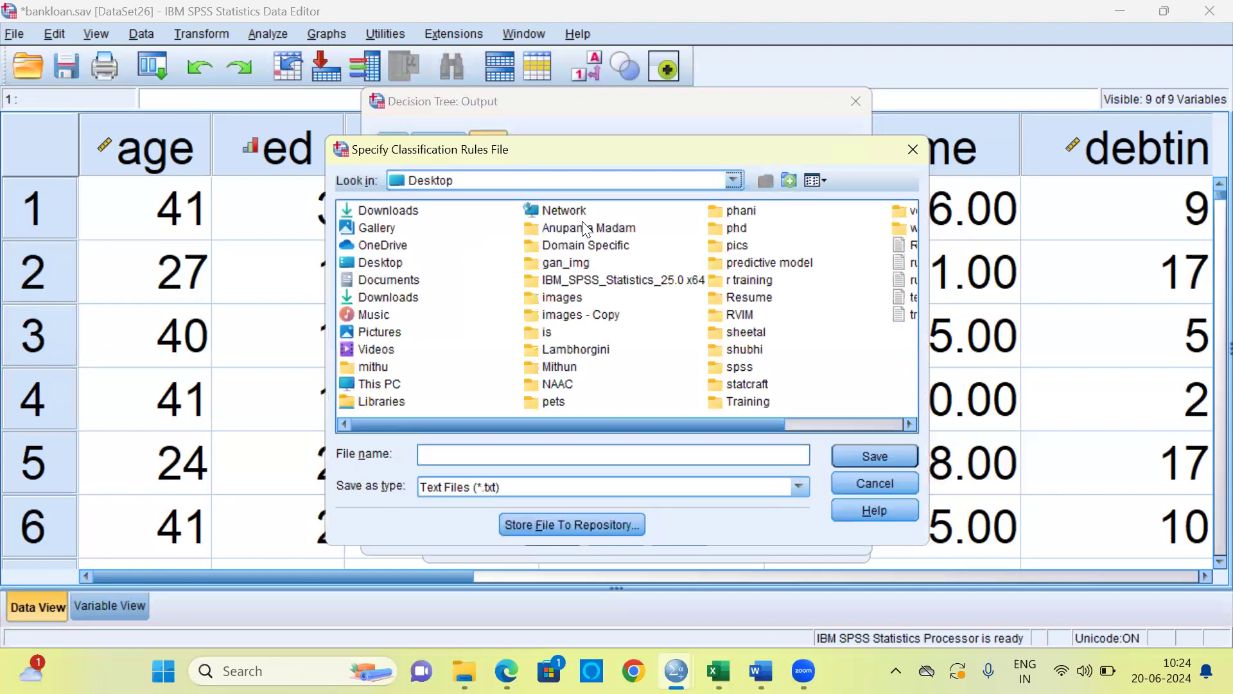
pyautogui.click(466, 455)
pyautogui.write('t')
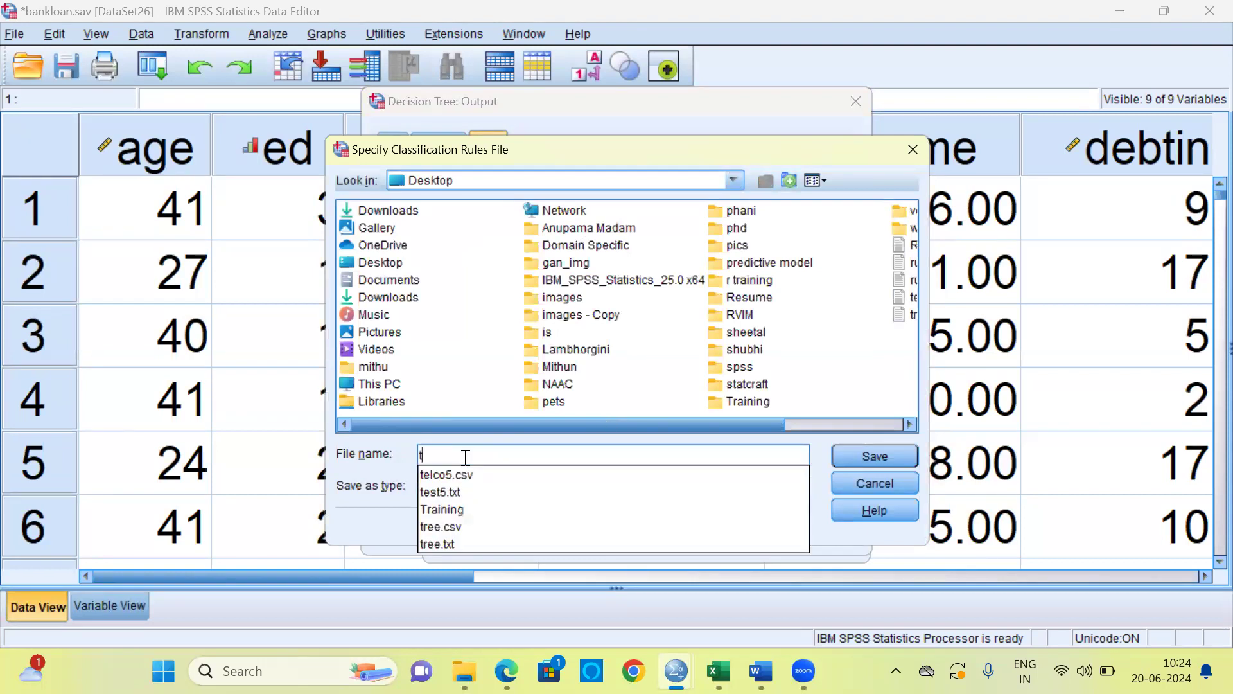
pyautogui.write('est55')
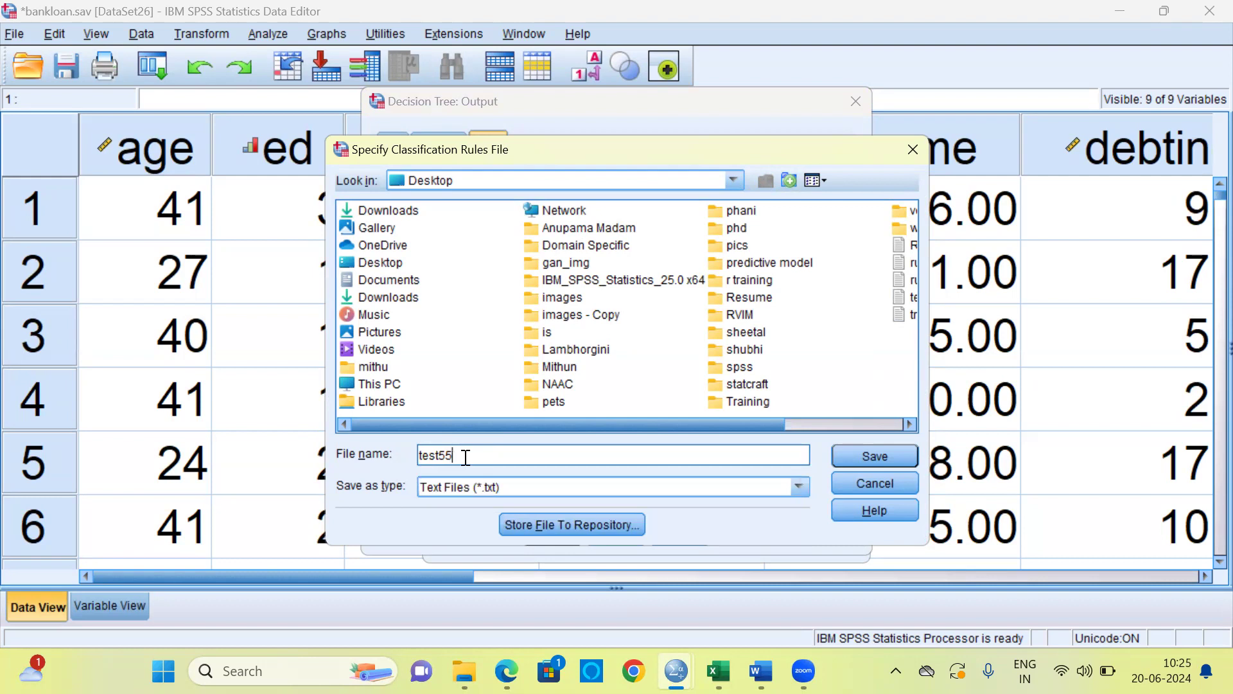
pyautogui.click(889, 454)
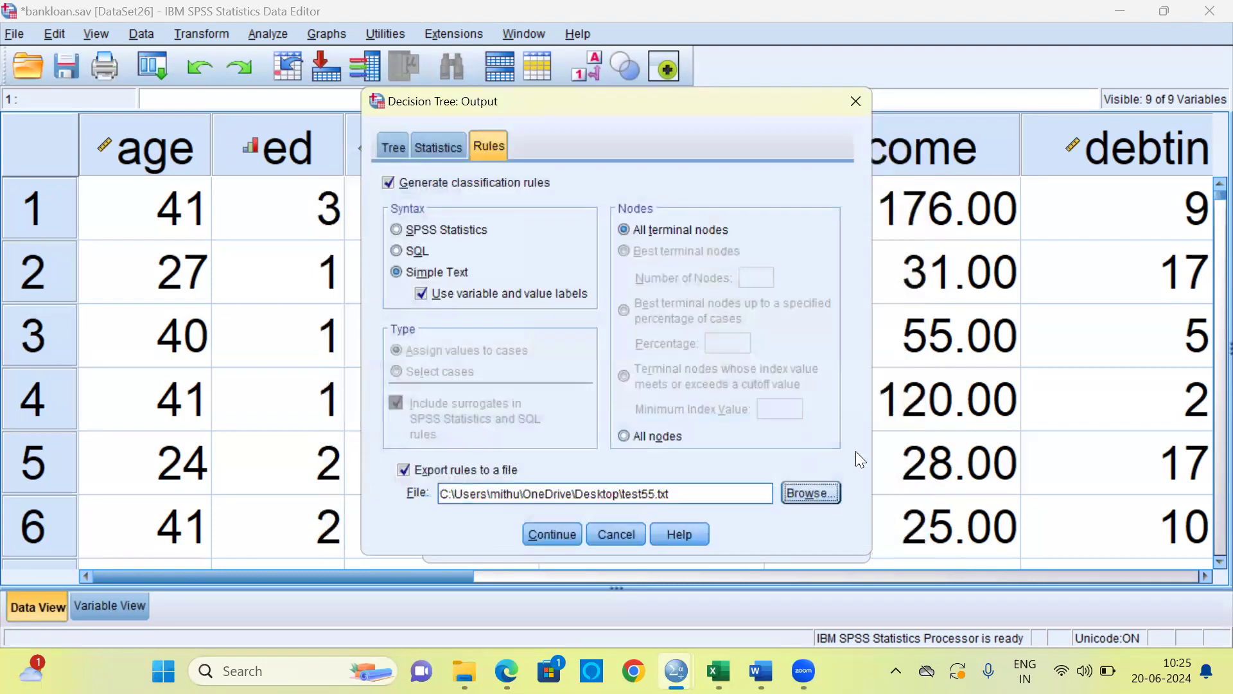
pyautogui.click(554, 533)
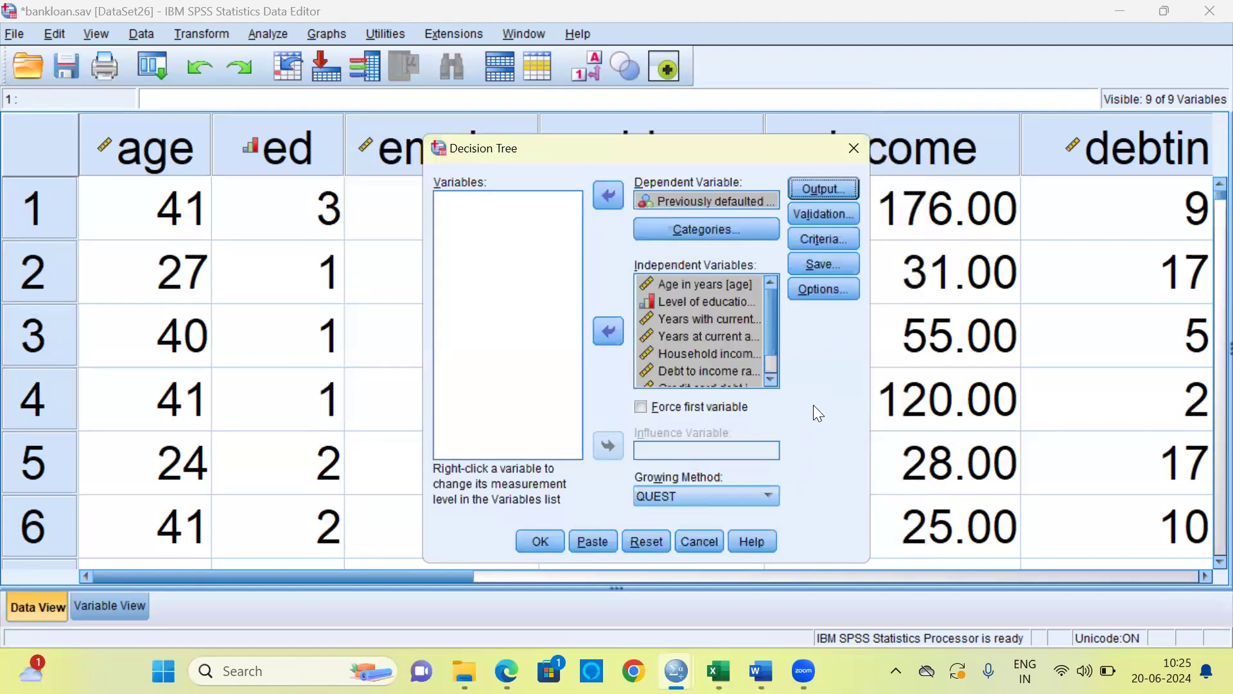
# Step: Set the tree's validation to Crossvalidation with 5 sample folds
pyautogui.click(823, 213)
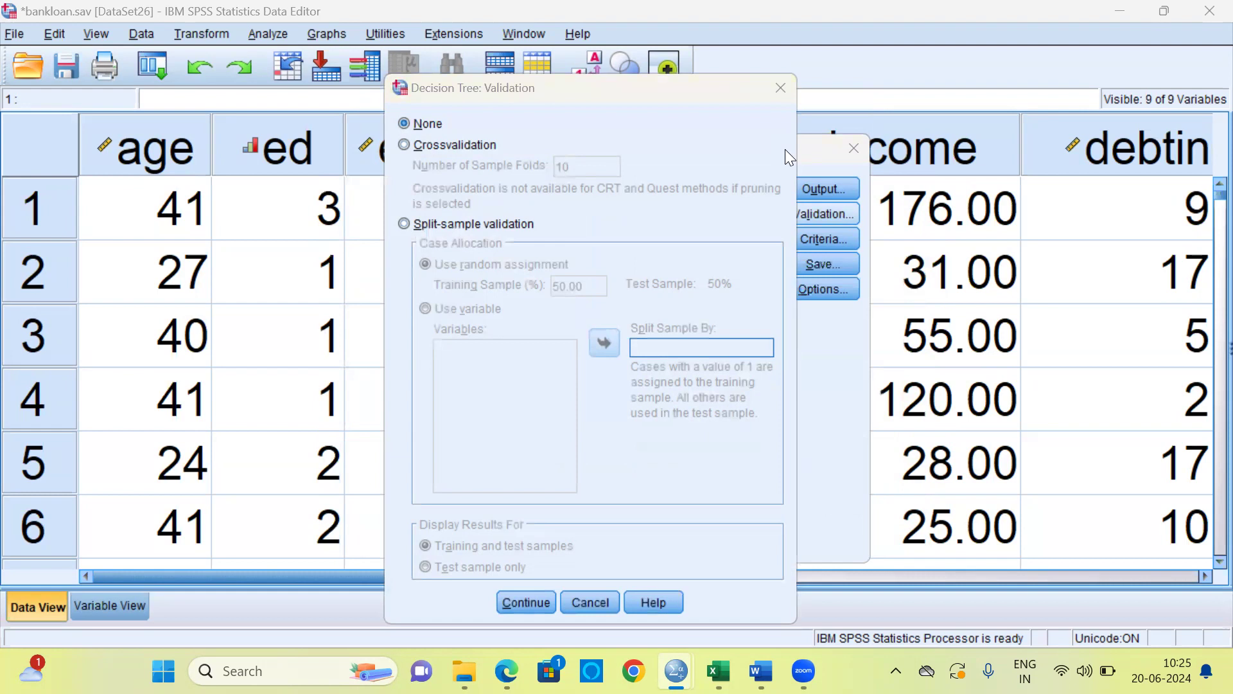
pyautogui.click(403, 145)
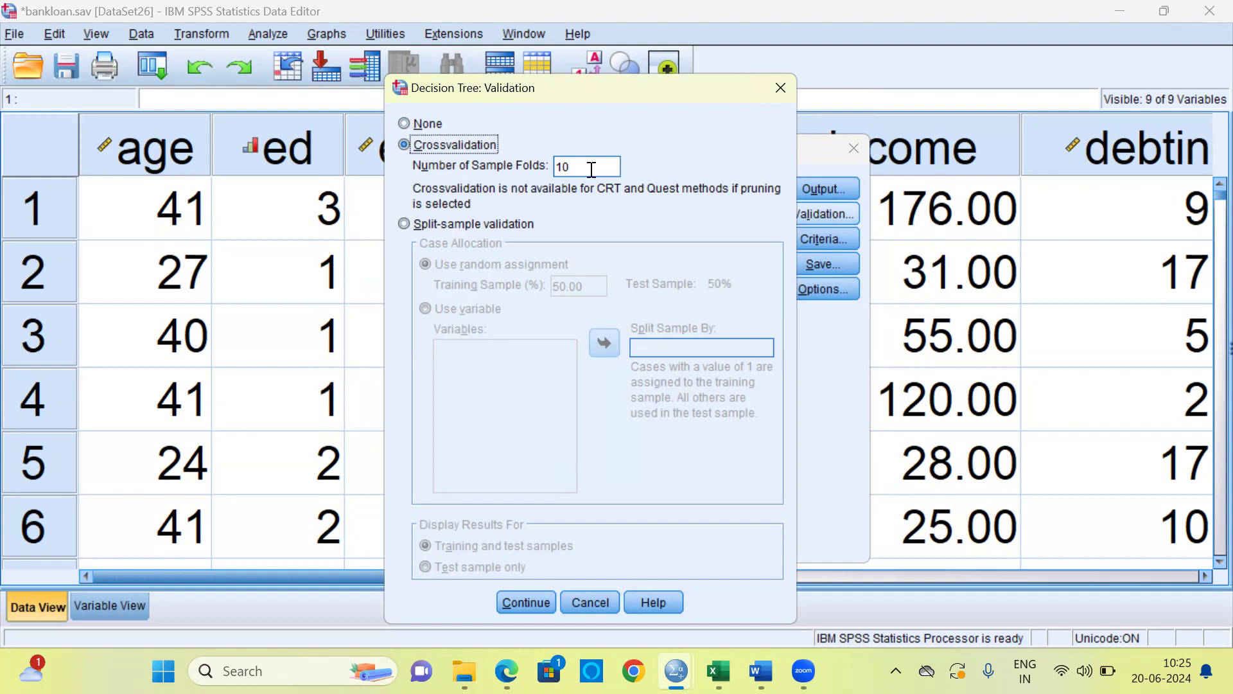
pyautogui.doubleClick(592, 170)
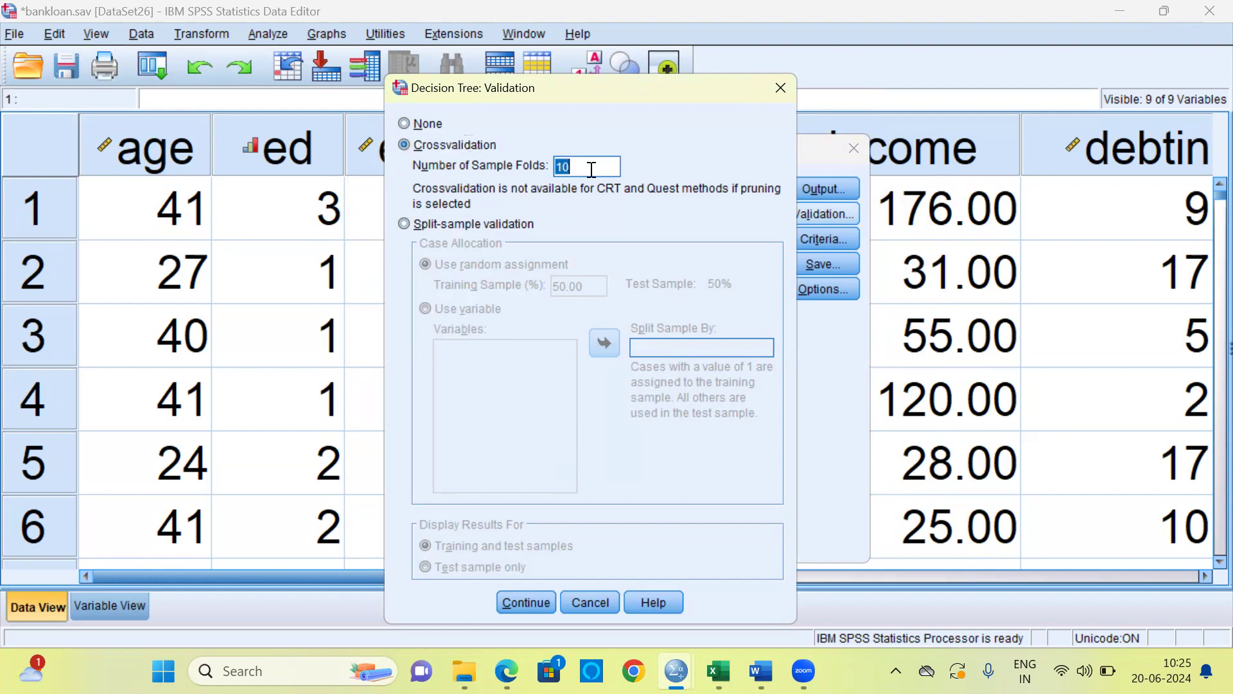
pyautogui.press('BackSpace')
pyautogui.write('5')
pyautogui.click(415, 230)
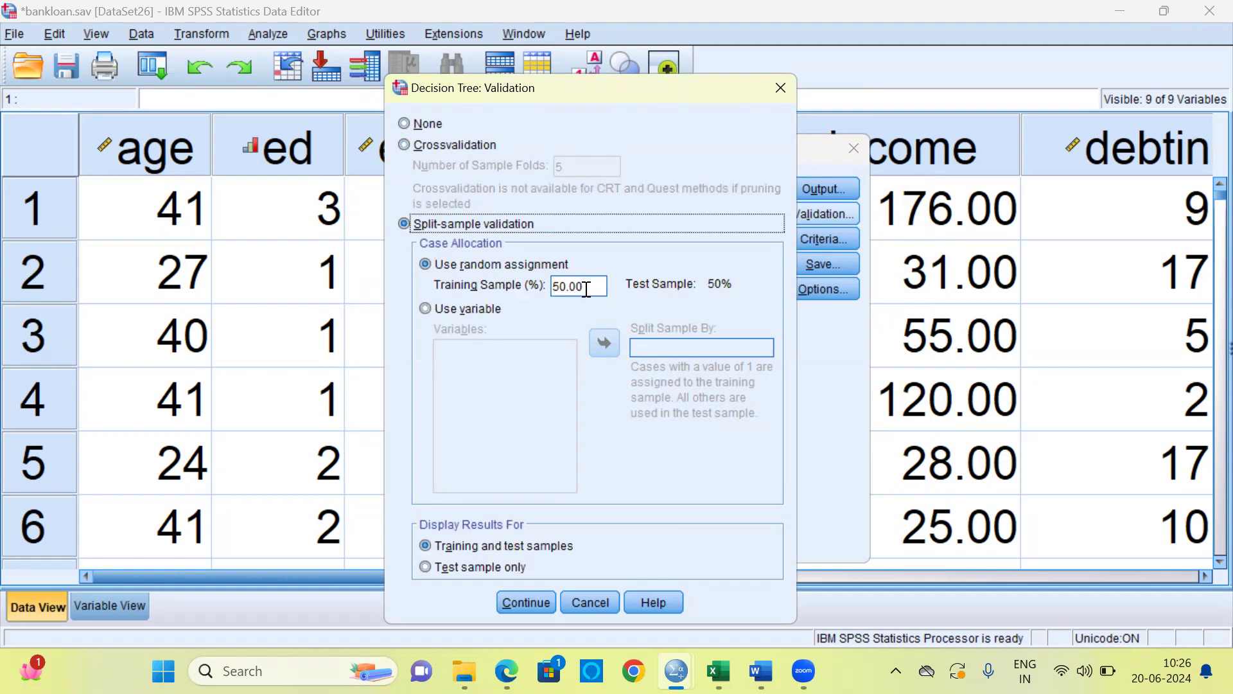
pyautogui.click(409, 148)
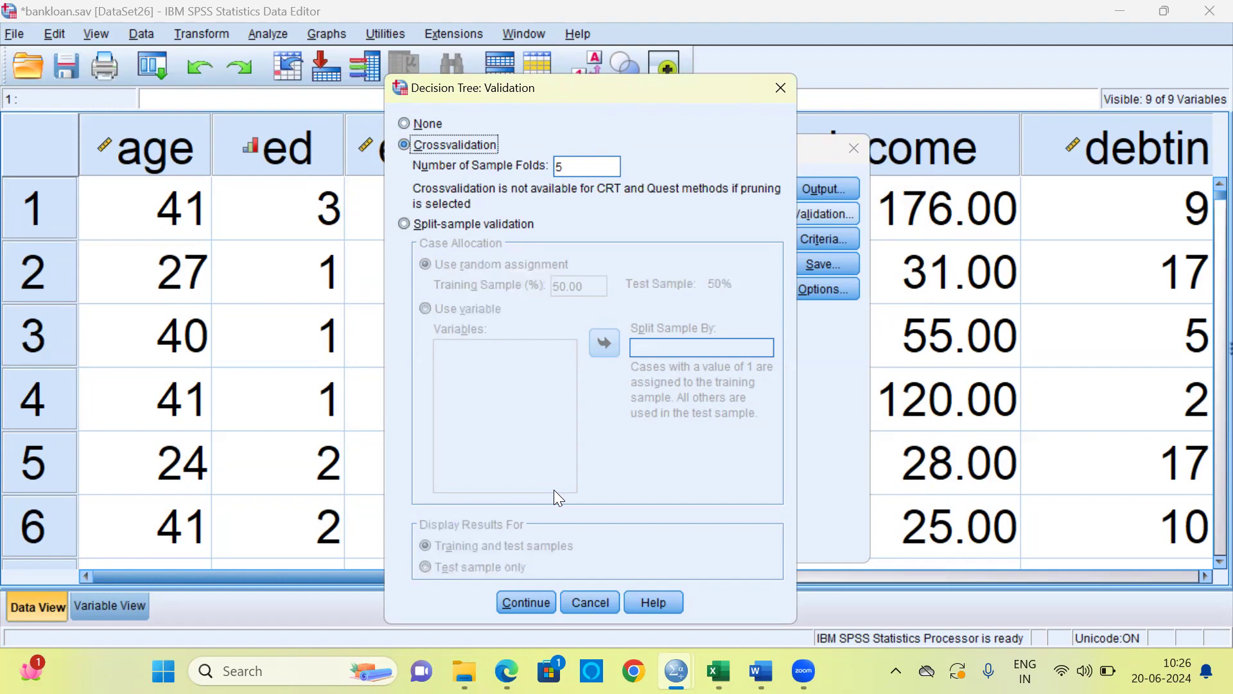
pyautogui.click(533, 602)
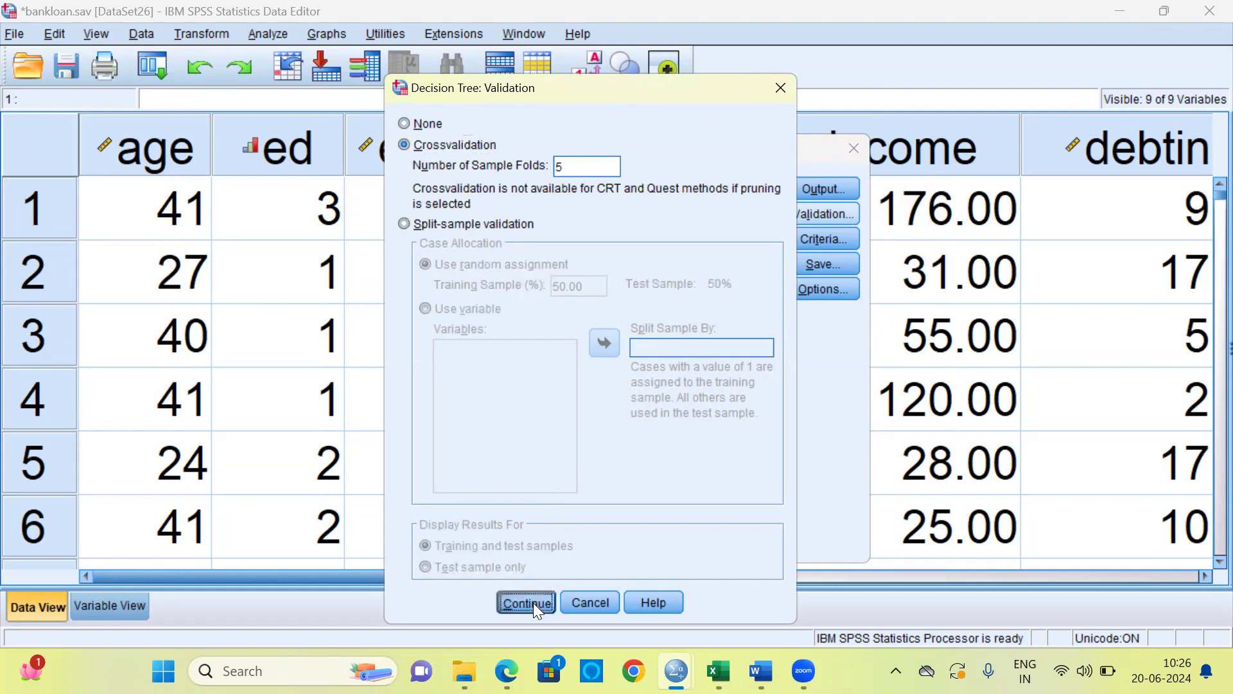
# Step: Review the tree criteria for growth limits, the QUEST significance level and pruning, keeping the existing settings
pyautogui.click(822, 244)
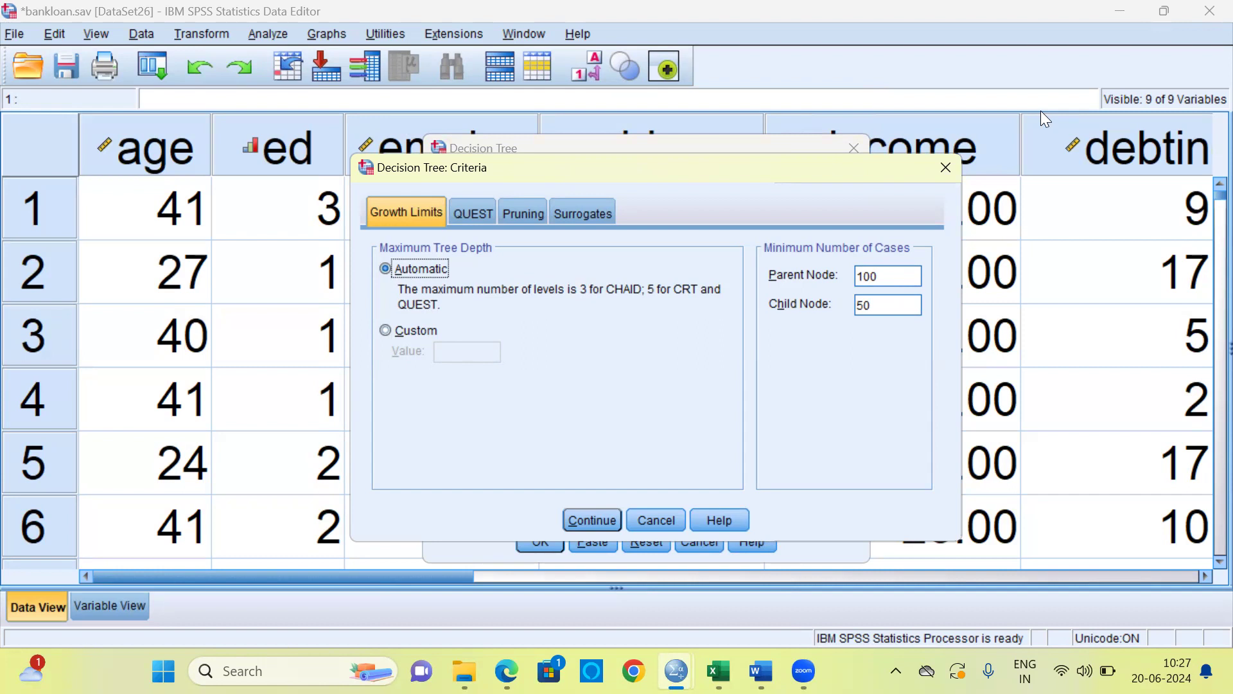
pyautogui.hotkey('alt', 'Tab')
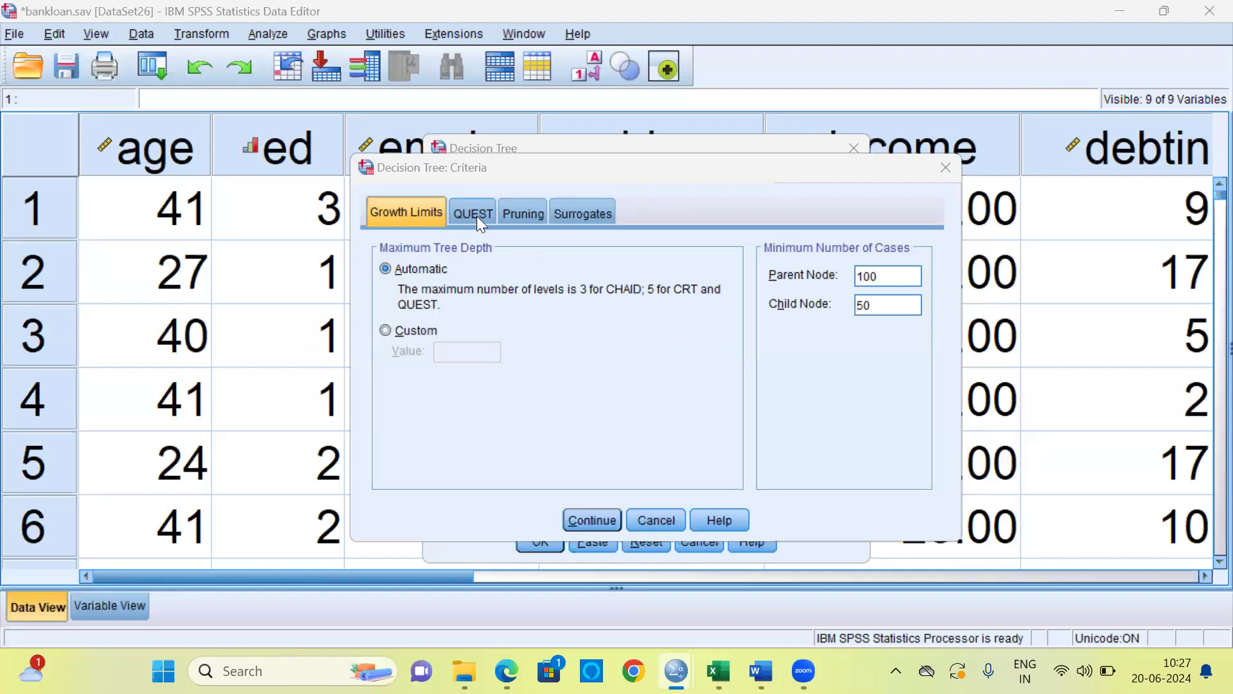
pyautogui.click(476, 216)
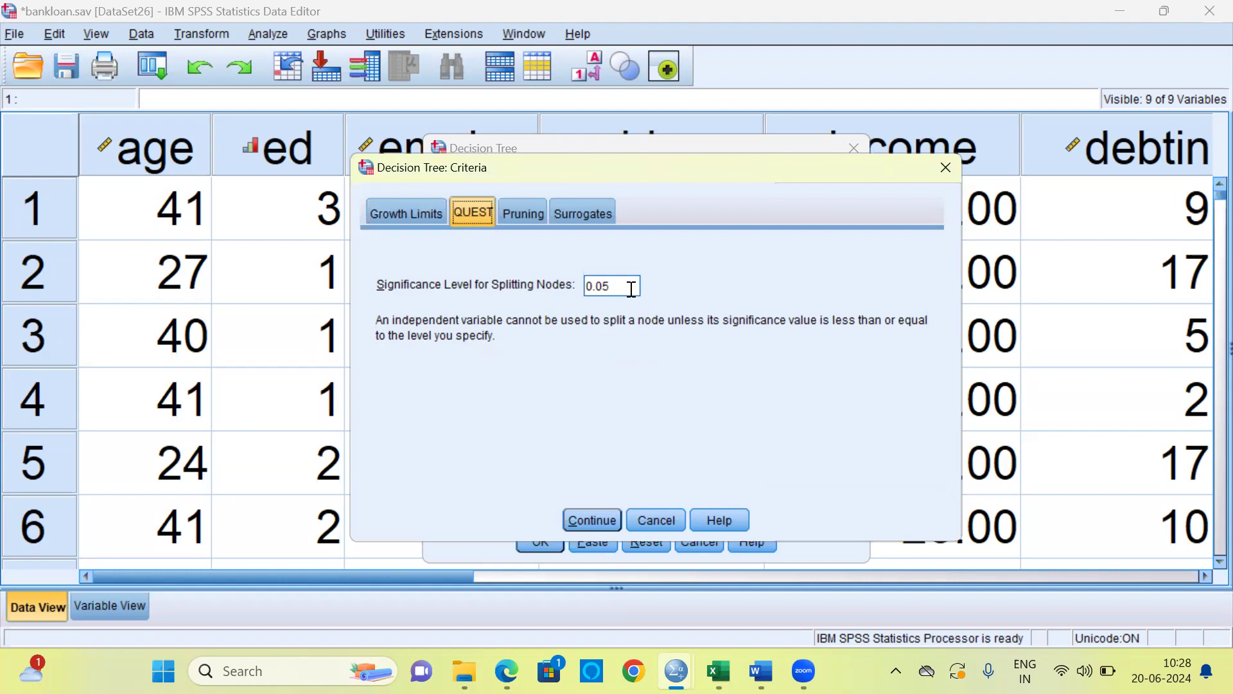
pyautogui.click(524, 214)
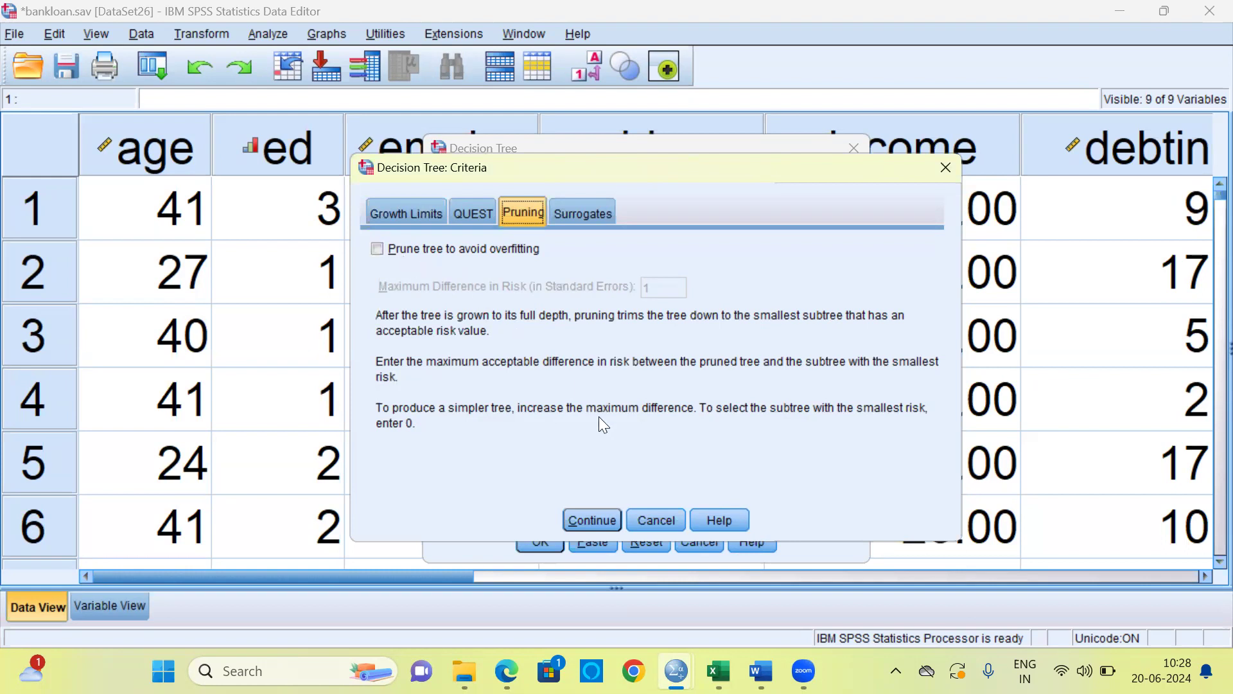
pyautogui.click(590, 519)
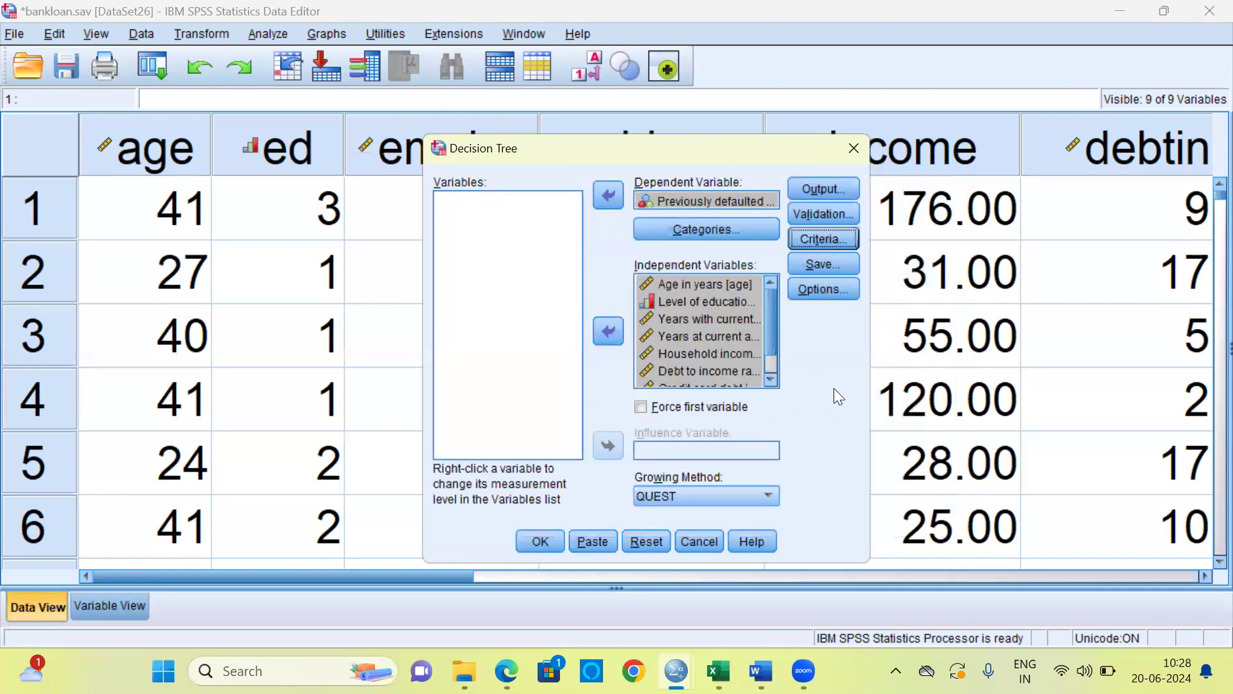
# Step: Choose Predicted value and Predicted probabilities as the variables the tree analysis saves
pyautogui.click(819, 263)
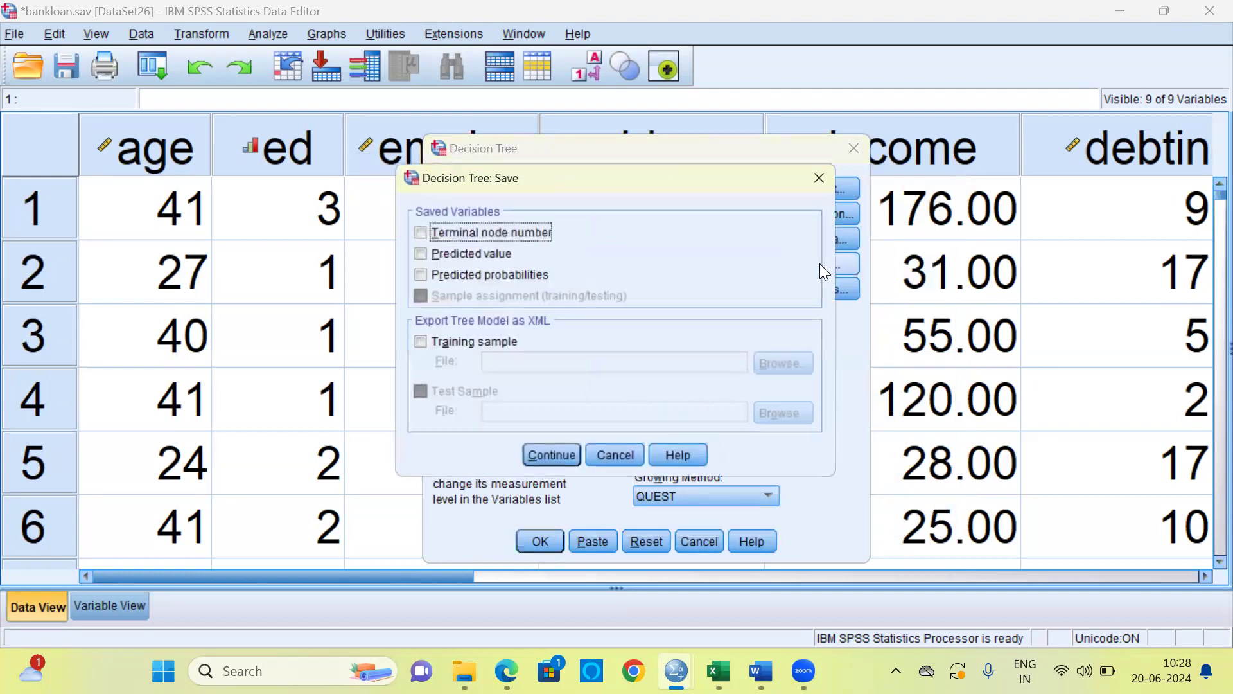
pyautogui.click(420, 252)
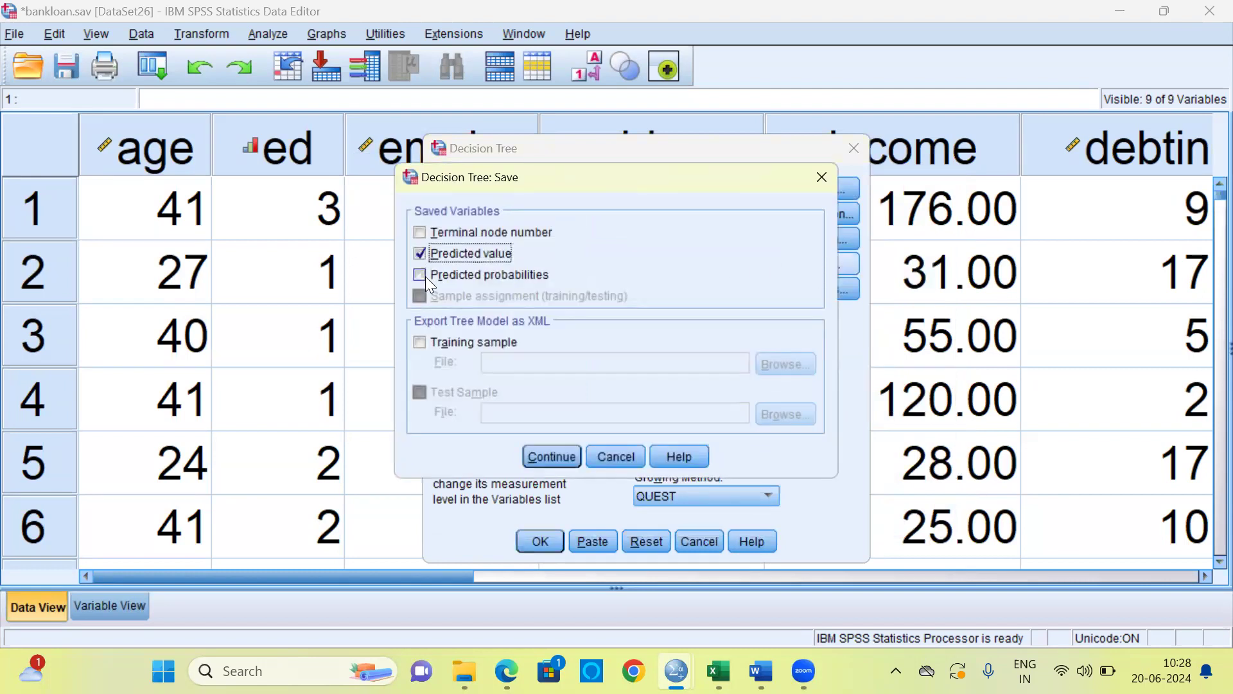
pyautogui.click(426, 276)
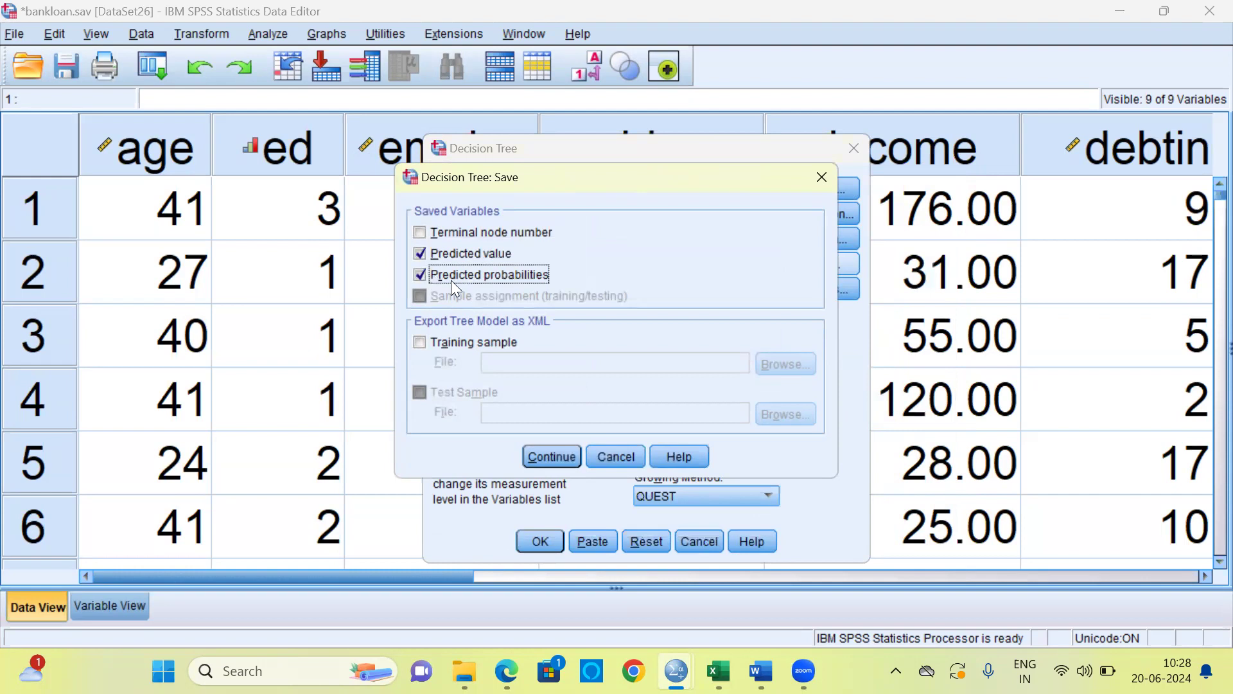
pyautogui.click(564, 461)
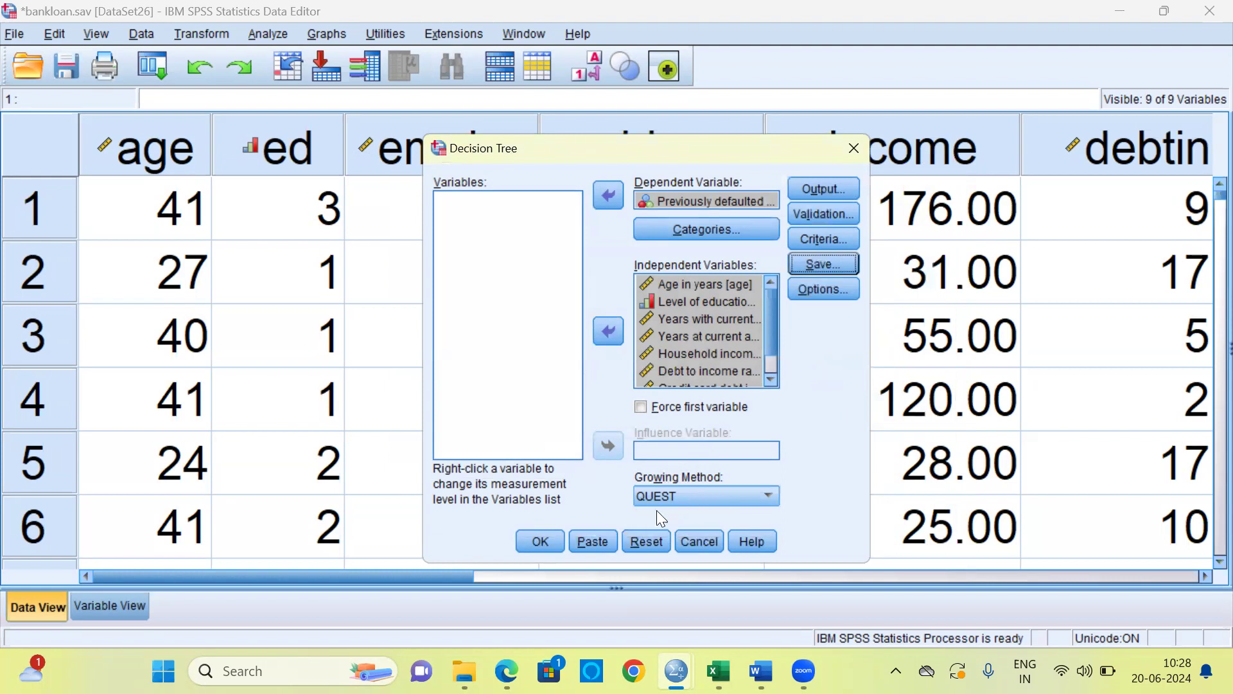
# Step: Run the decision tree analysis and show the Model Summary table in the output
pyautogui.click(538, 541)
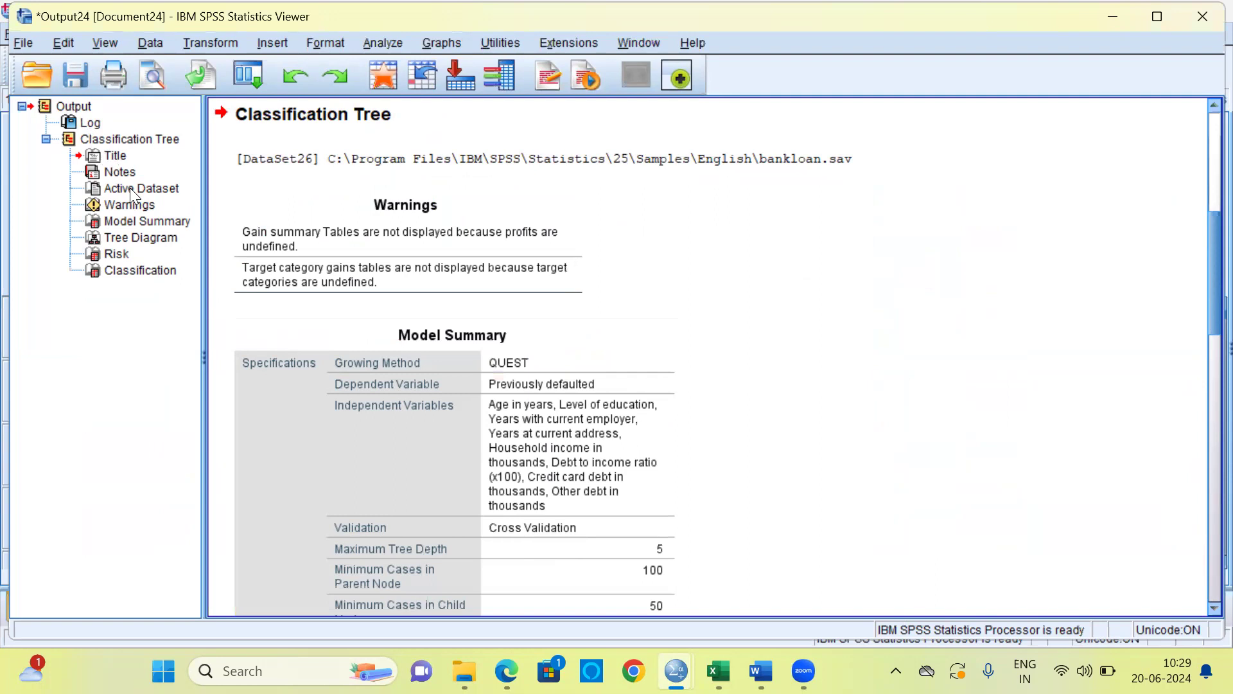
pyautogui.click(124, 221)
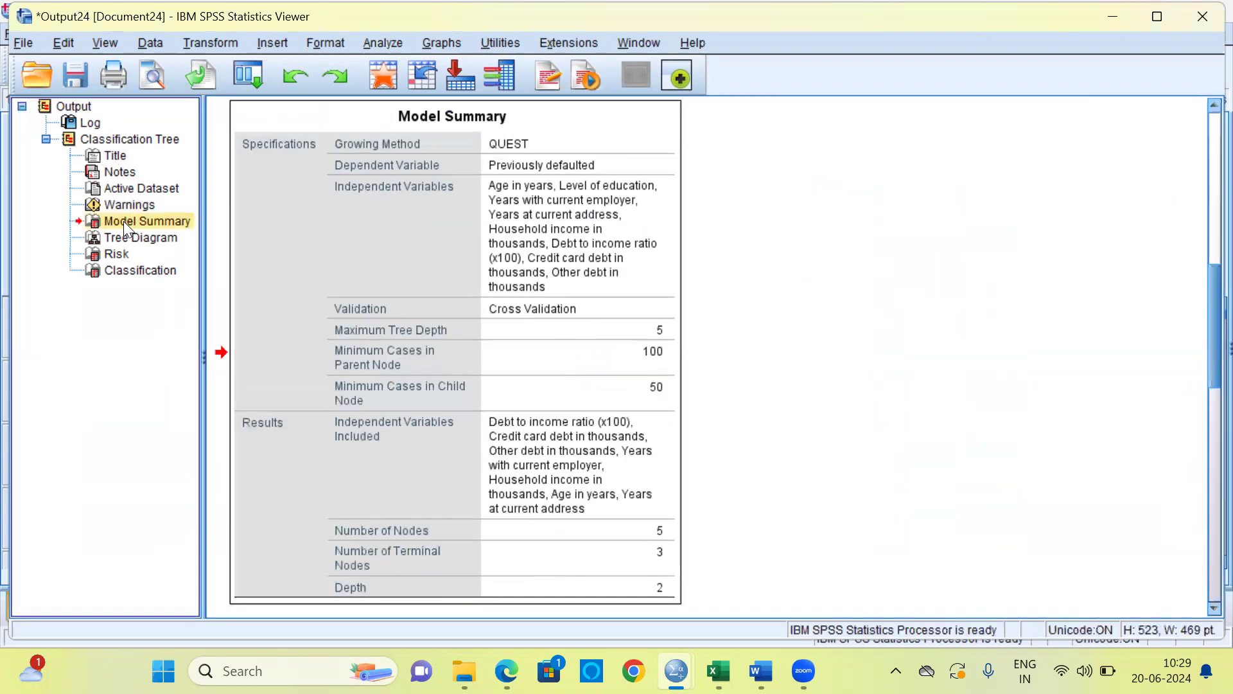
# Step: Examine the specifications and results listed in the Model Summary table
pyautogui.click(304, 161)
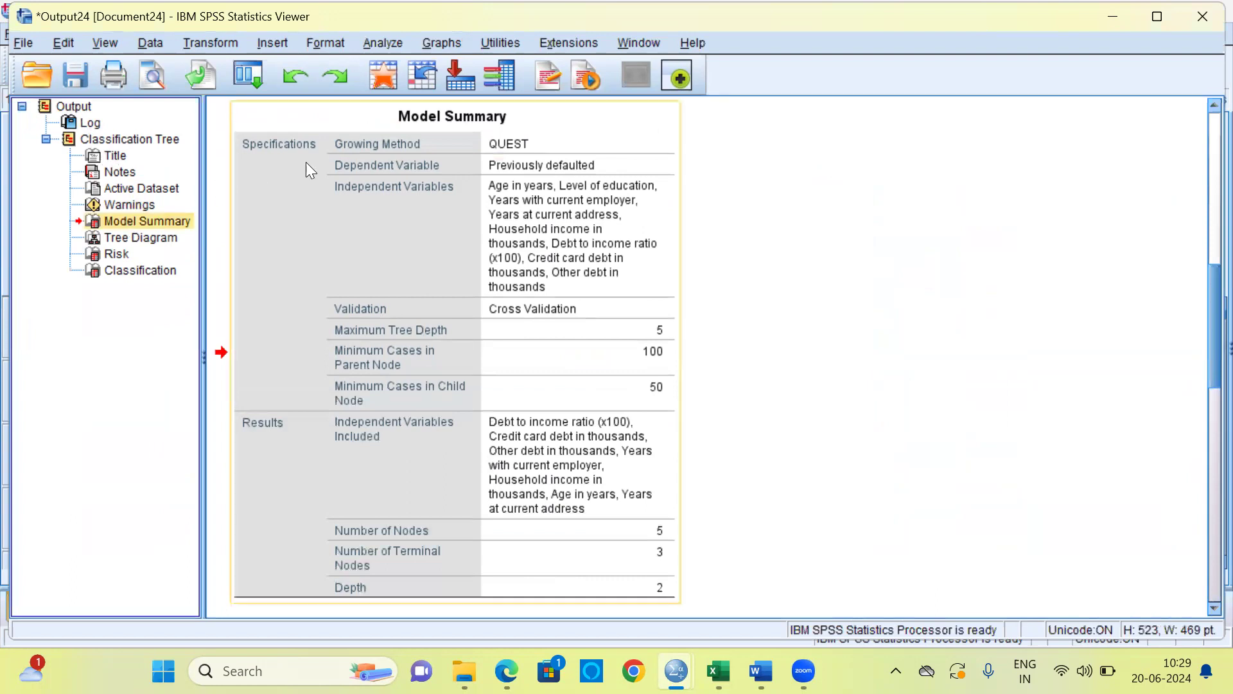
pyautogui.click(265, 177)
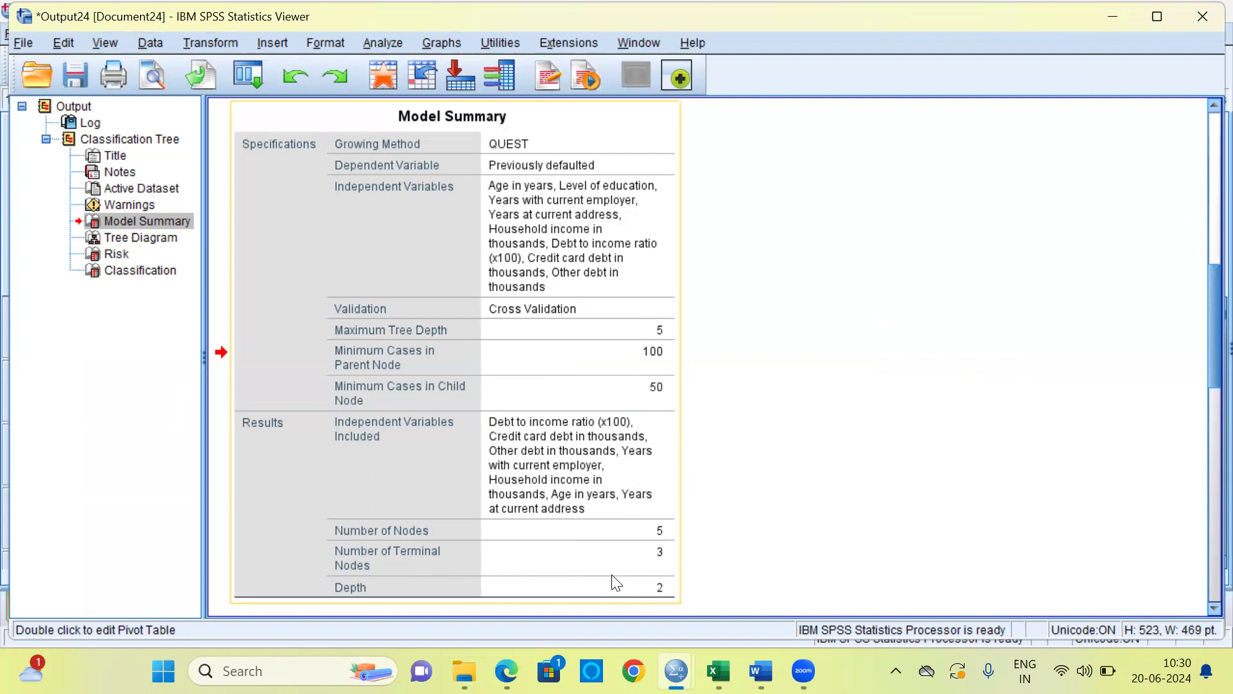
# Step: Open the output's tree diagram in the Tree Editor and enlarge it to 200%
pyautogui.click(170, 250)
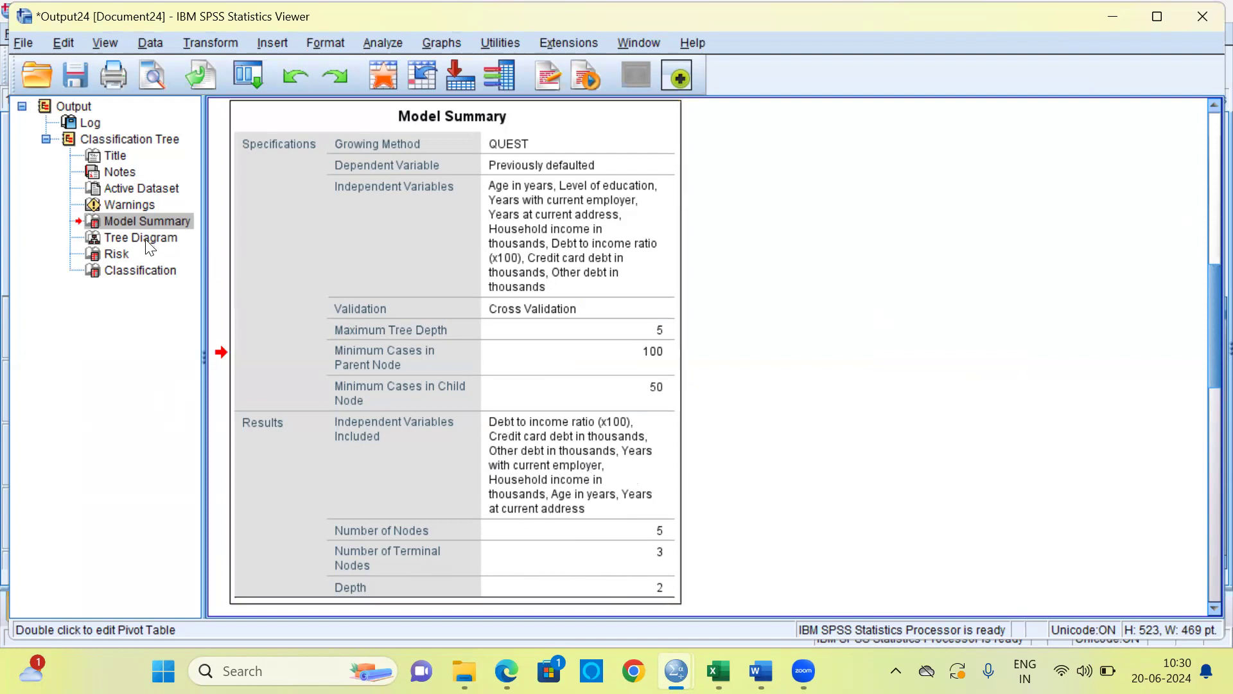
pyautogui.click(147, 242)
pyautogui.click(424, 226)
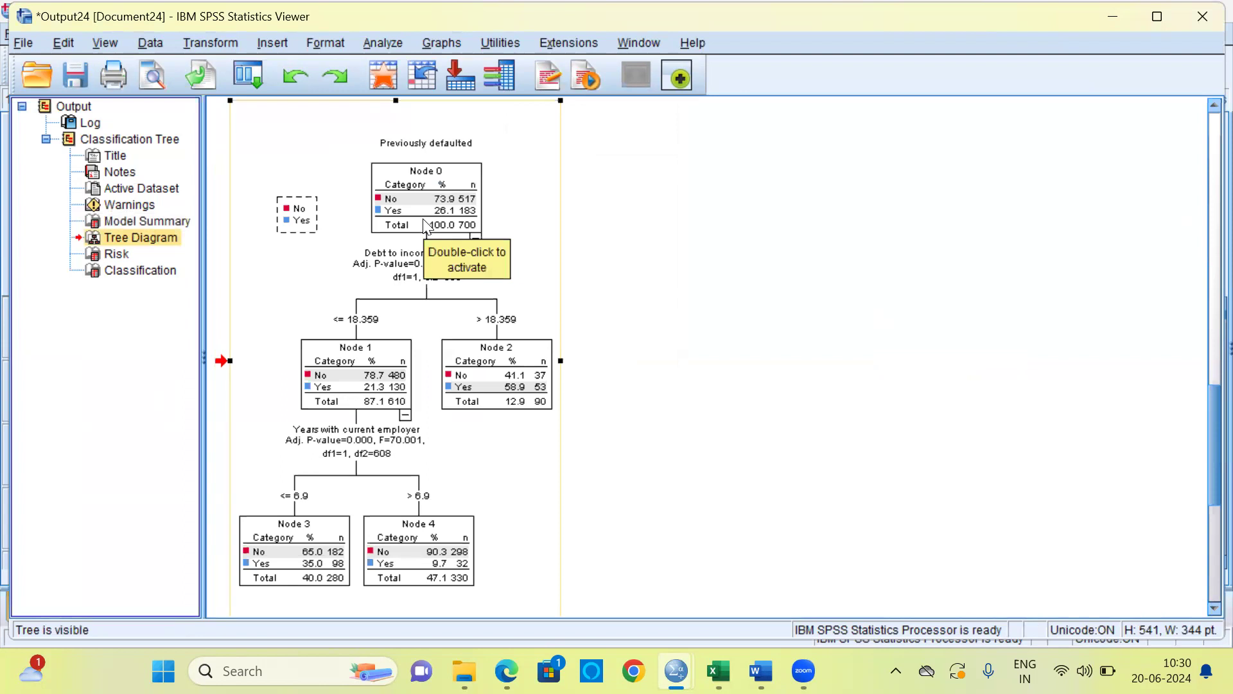
pyautogui.doubleClick(425, 226)
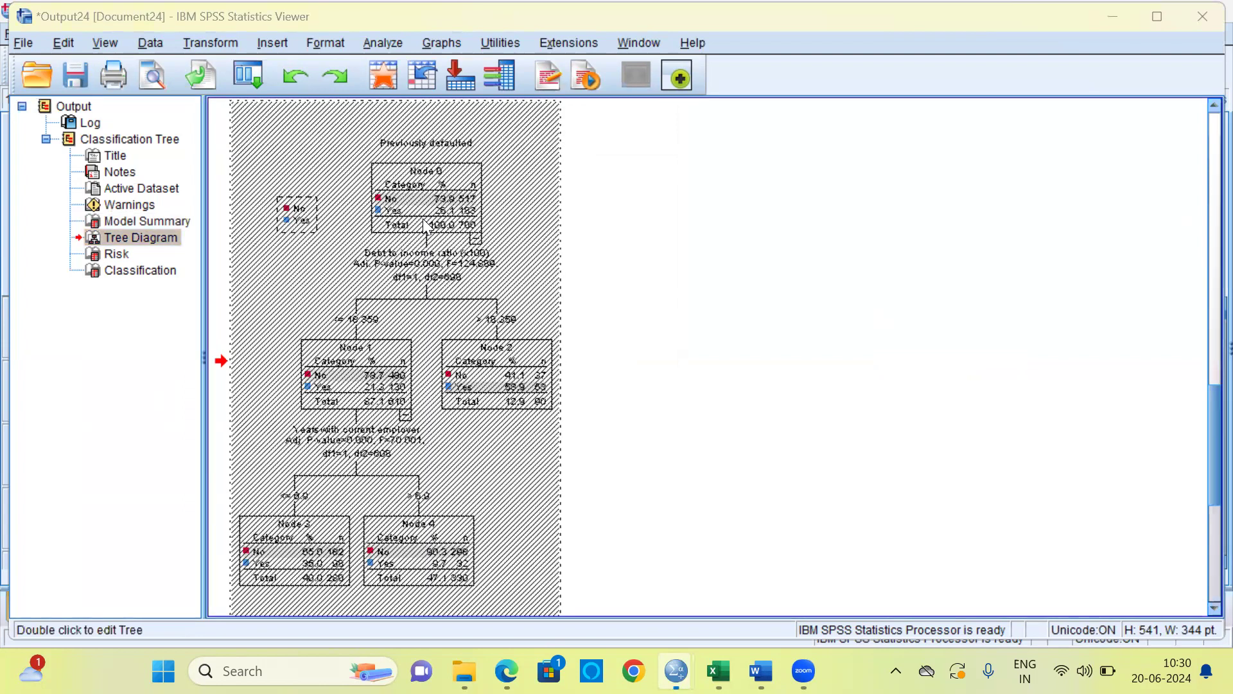
pyautogui.click(1032, 104)
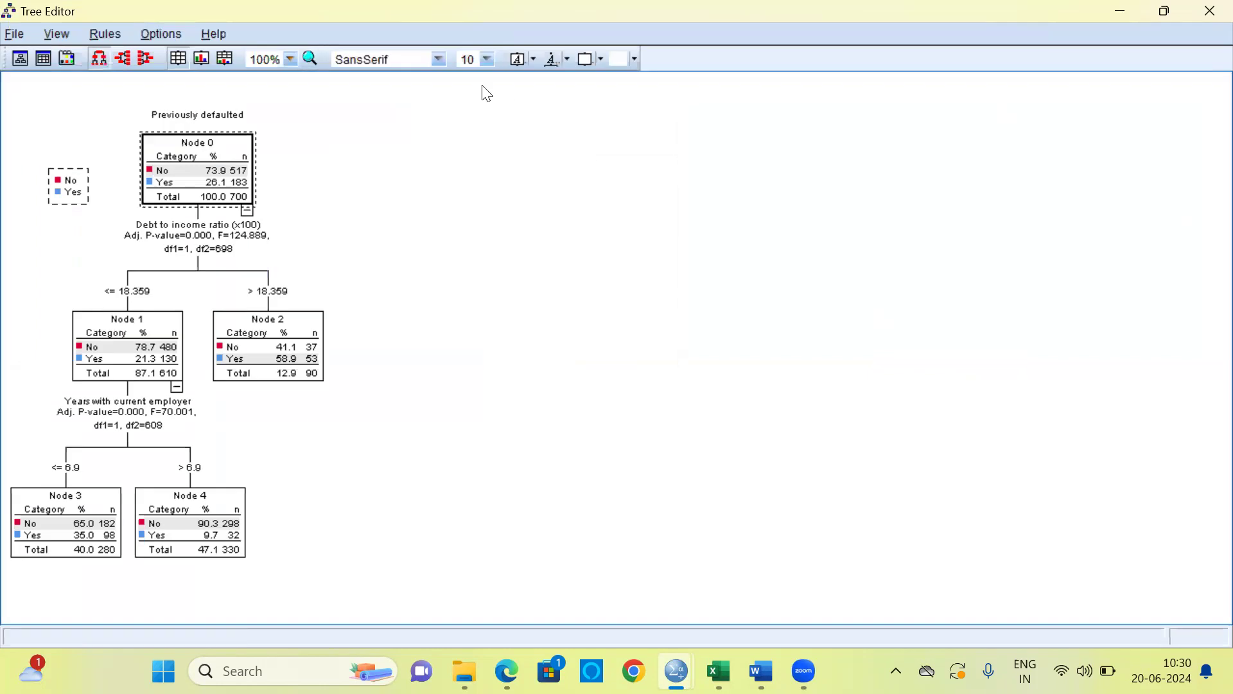
pyautogui.click(291, 59)
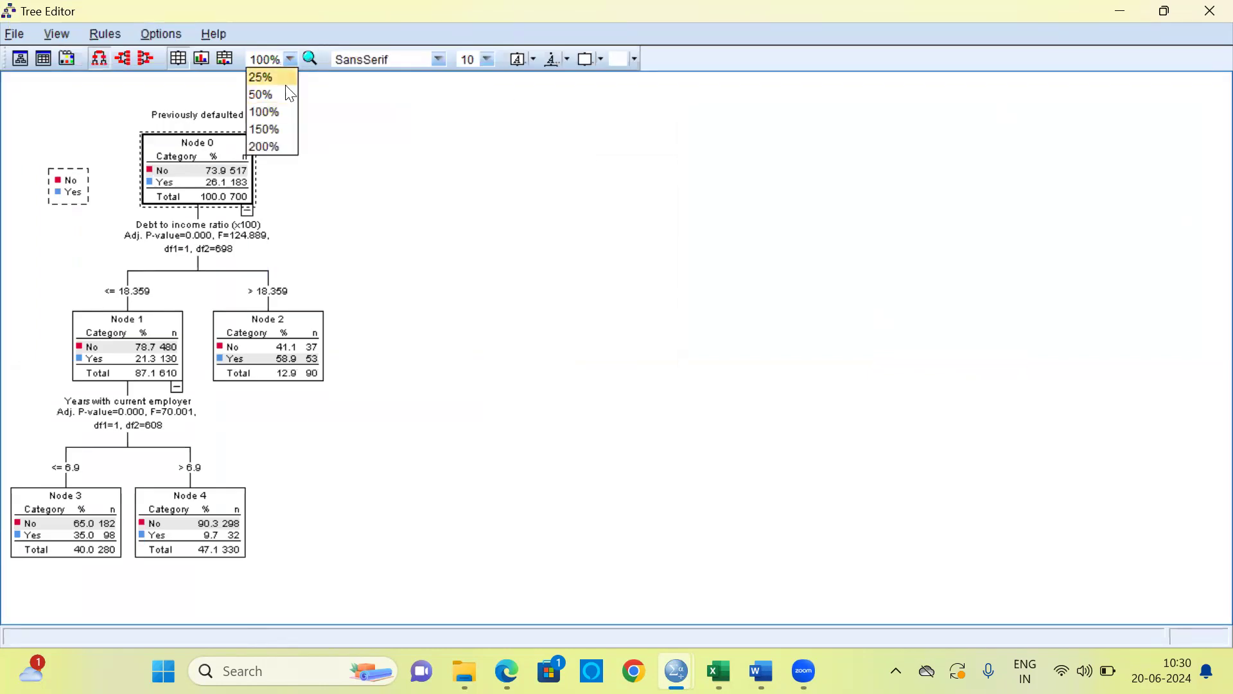
pyautogui.click(269, 145)
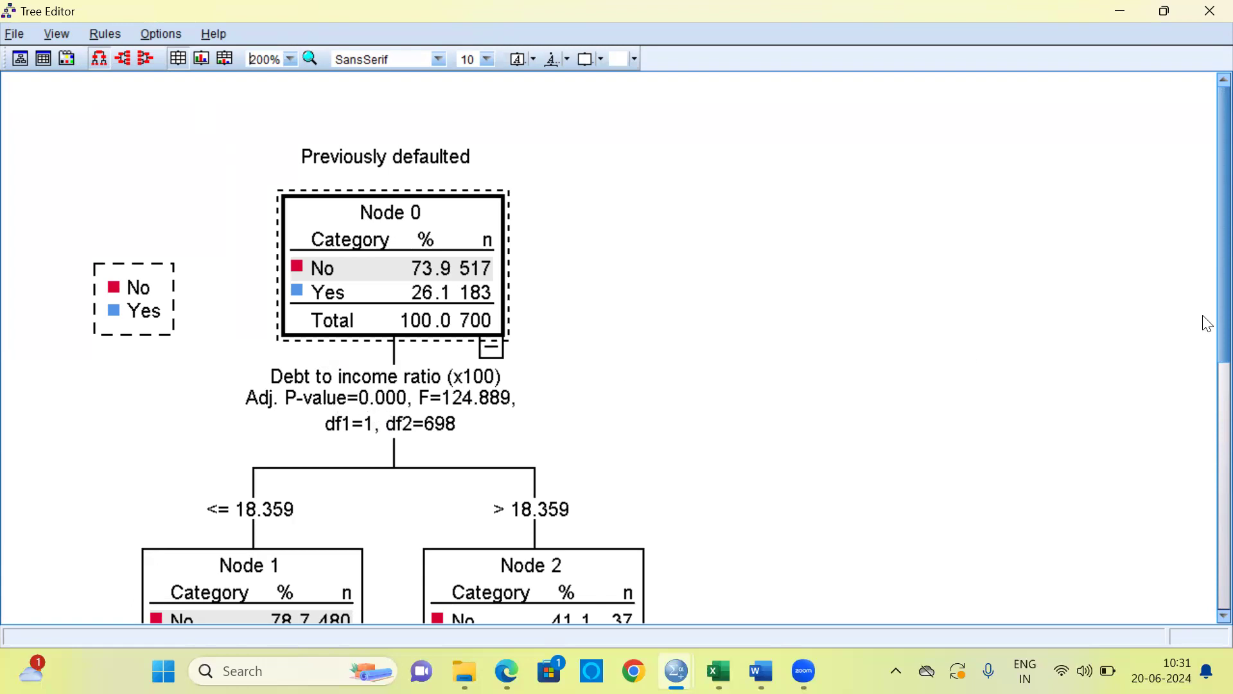
# Step: Examine the tree from Node 0 through the debt-to-income and current-employer splits to its terminal nodes
pyautogui.scroll(-5, 1207, 334)
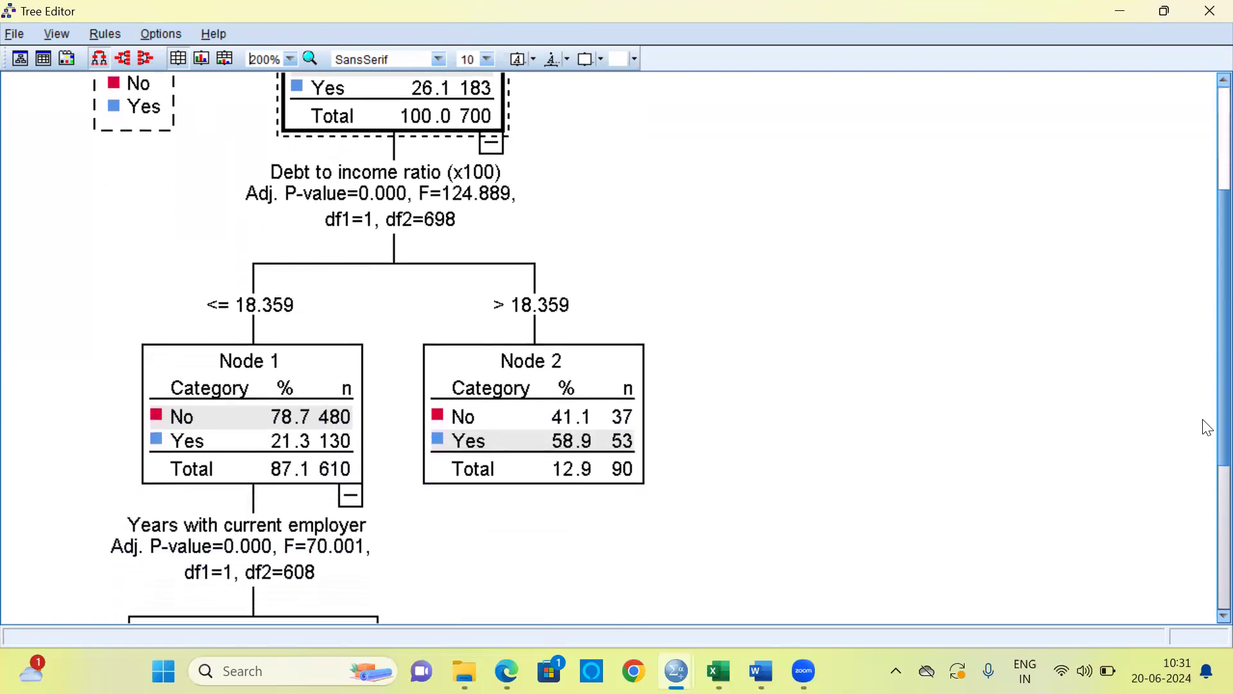
pyautogui.scroll(-1, 1207, 431)
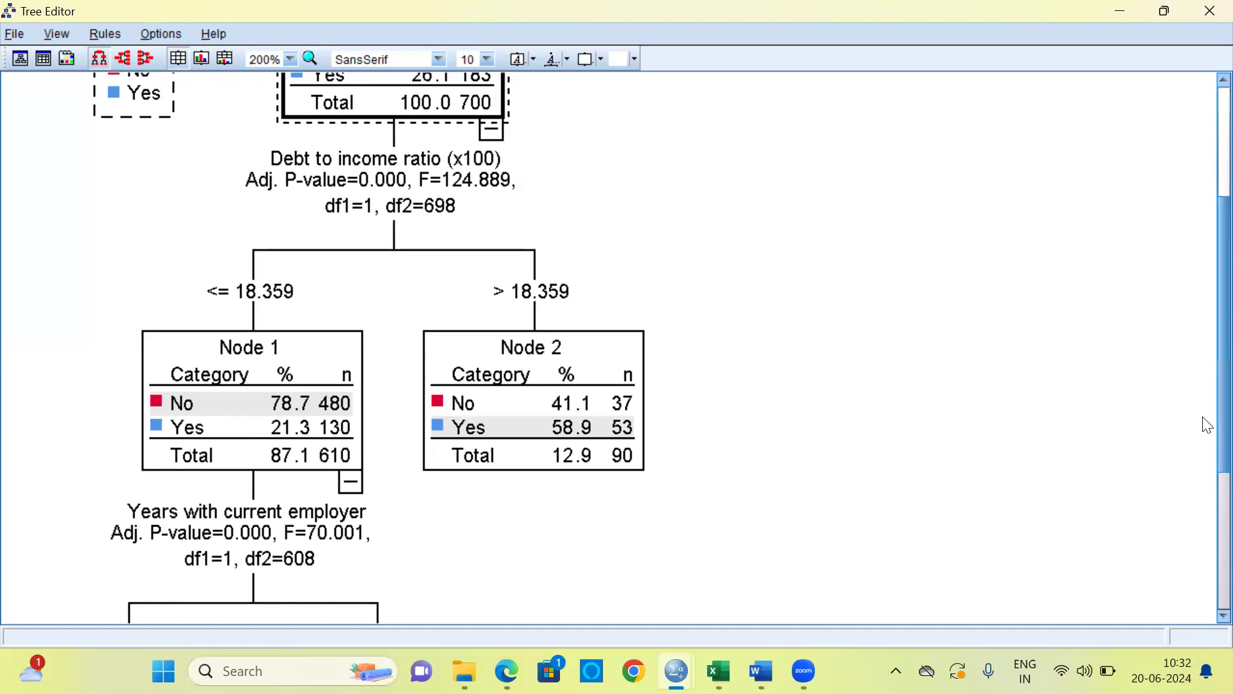
pyautogui.scroll(-1, 1206, 431)
pyautogui.scroll(-1, 1206, 436)
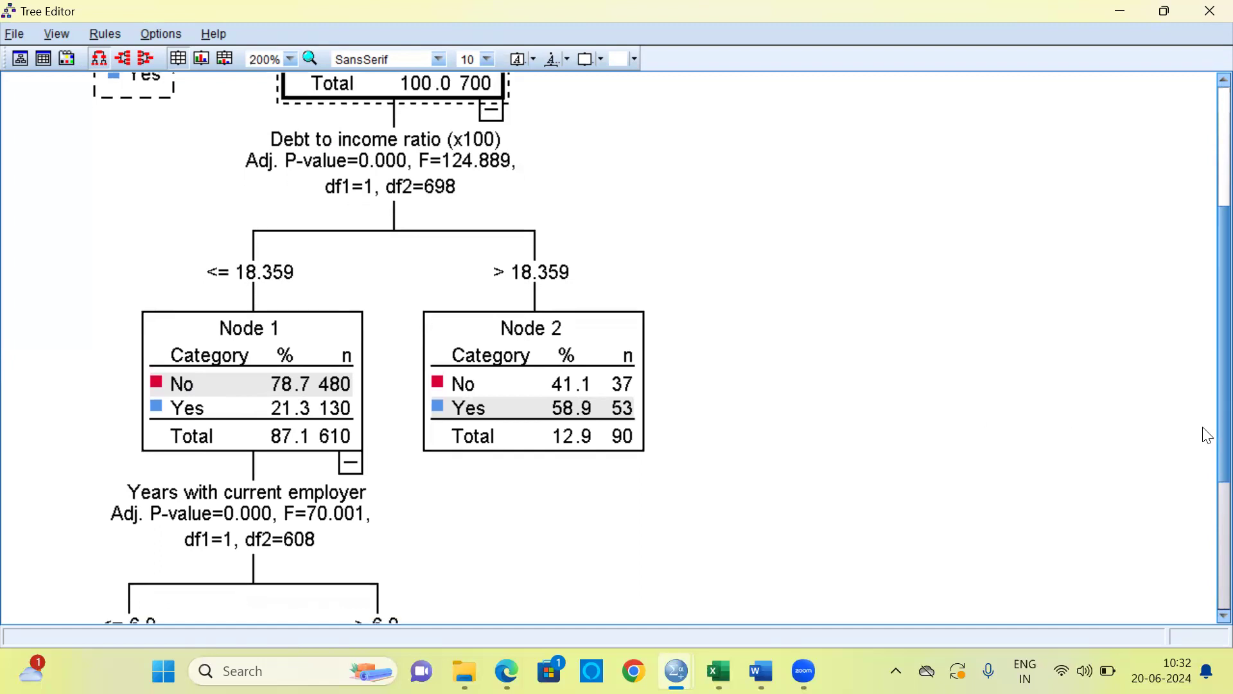
pyautogui.scroll(-5, 1206, 436)
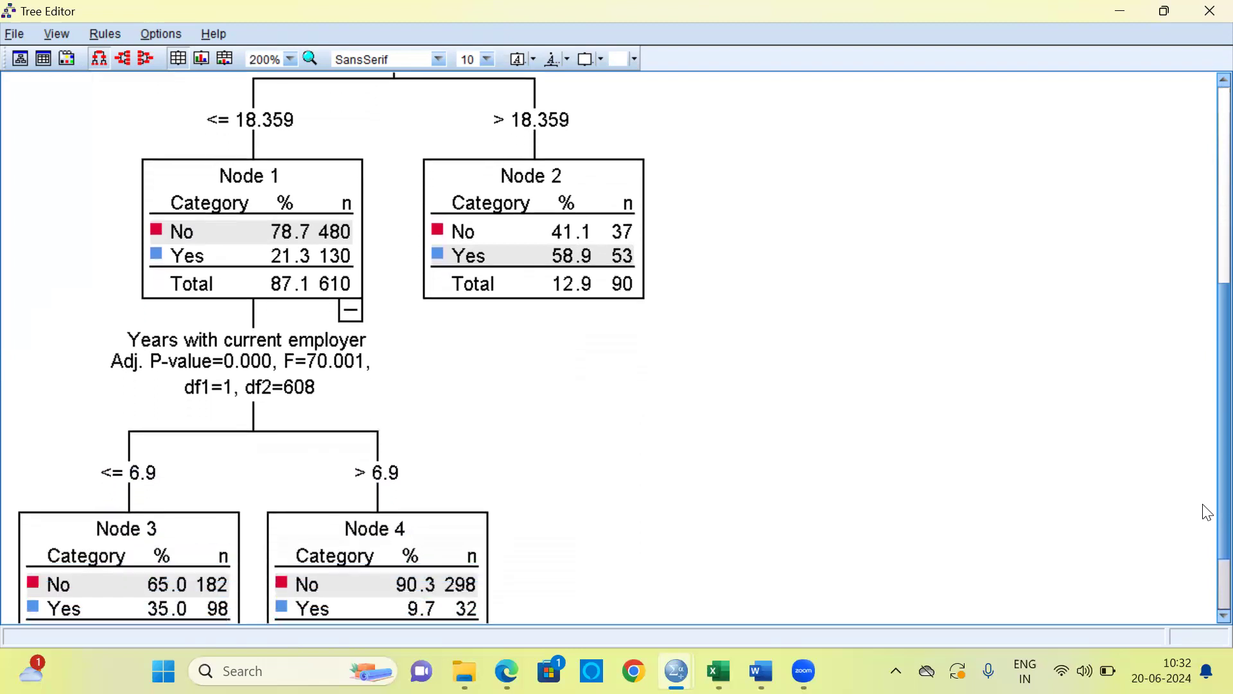
pyautogui.scroll(-2, 1206, 521)
pyautogui.scroll(1, 1206, 525)
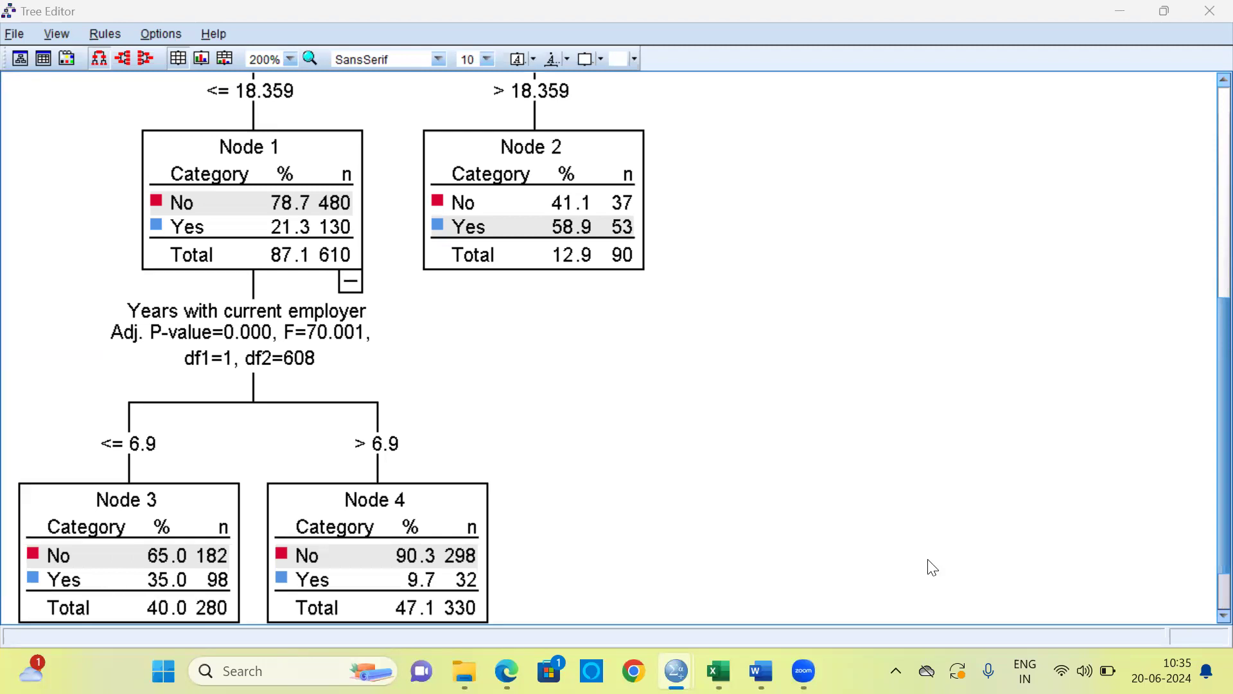
pyautogui.scroll(-3, 1207, 528)
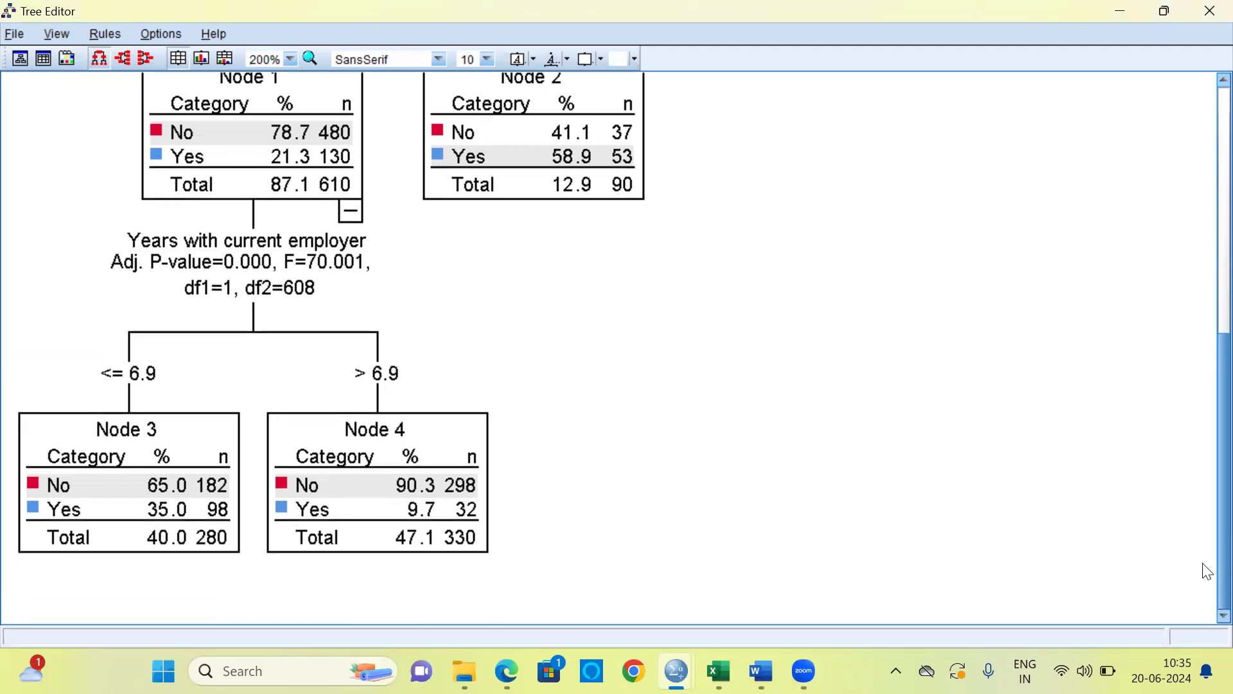
pyautogui.scroll(4, 1210, 565)
pyautogui.scroll(5, 1208, 502)
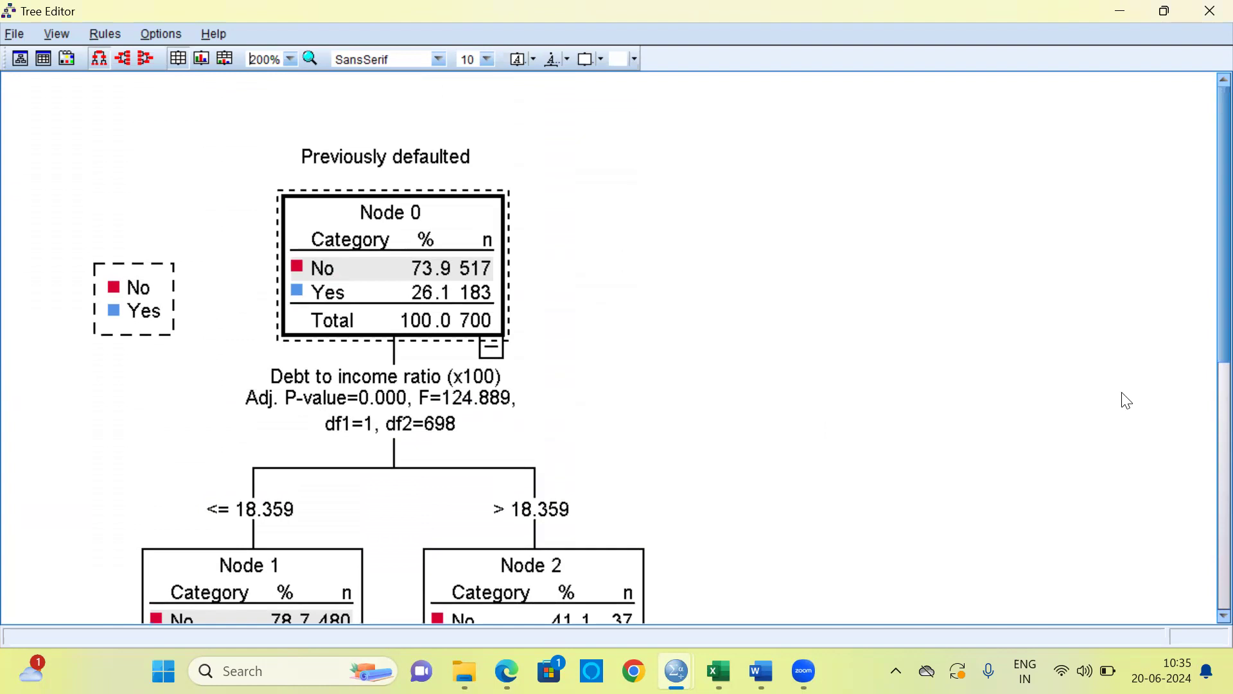
pyautogui.scroll(-3, 1205, 347)
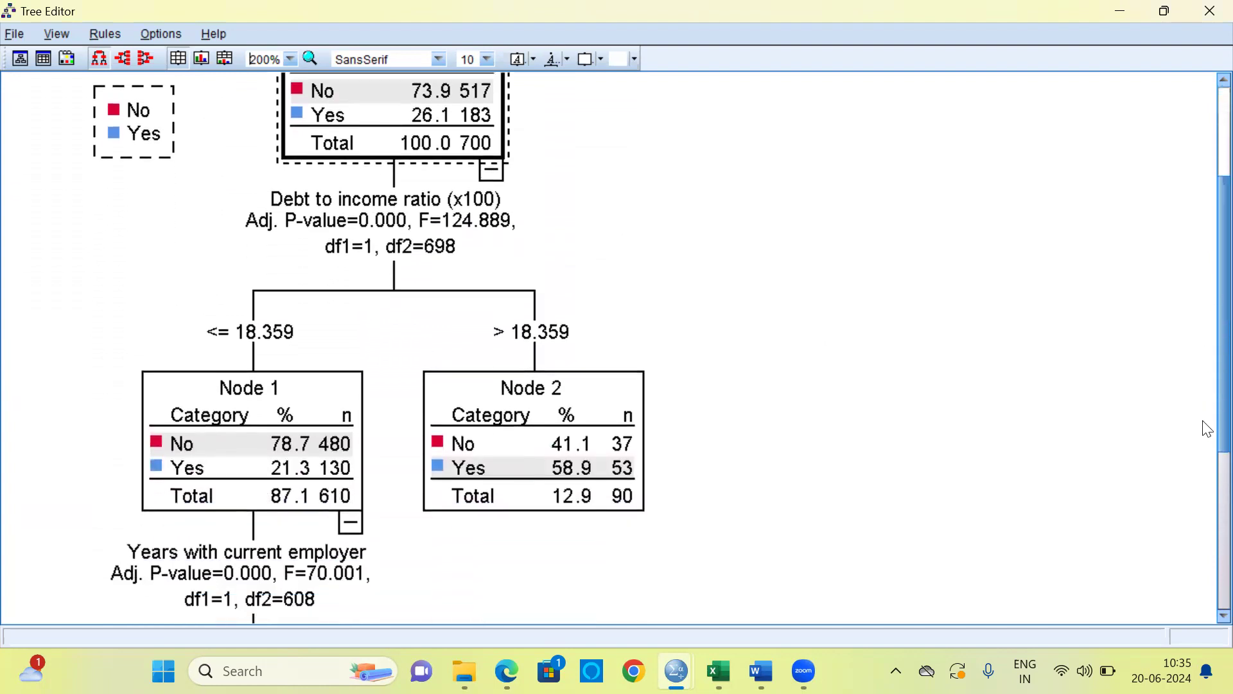
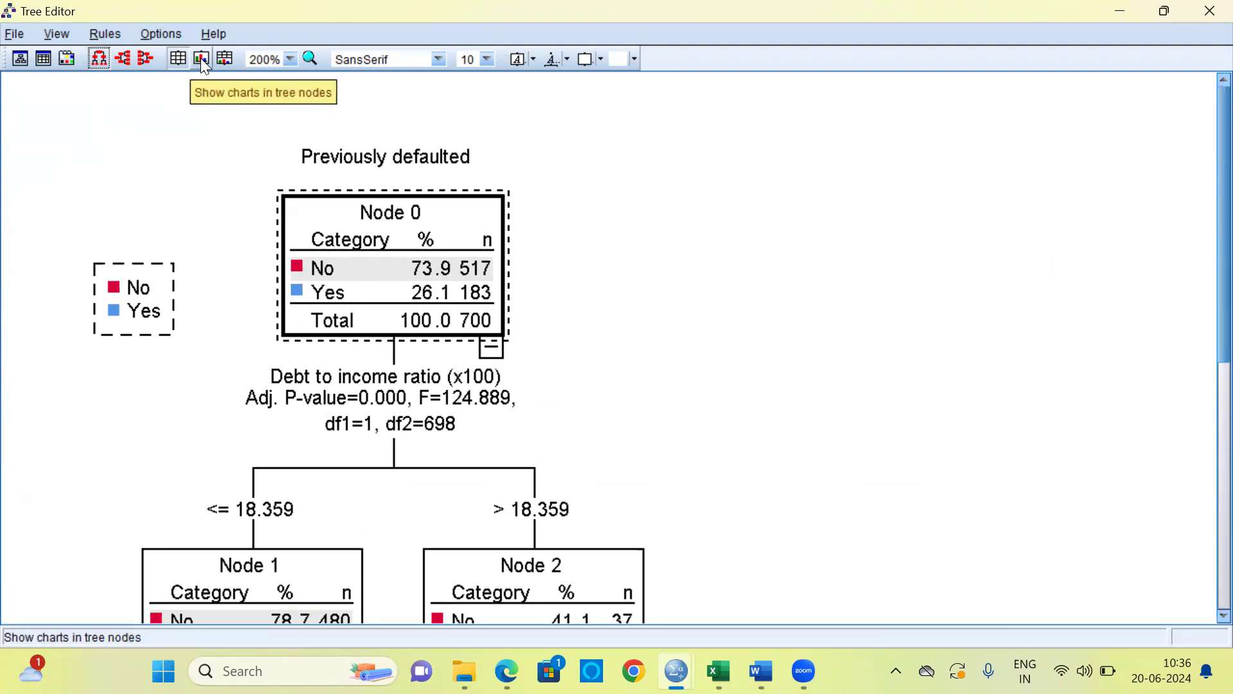
# Step: Preview the tree nodes as charts and as tables with charts, and return them to tables only
pyautogui.click(202, 61)
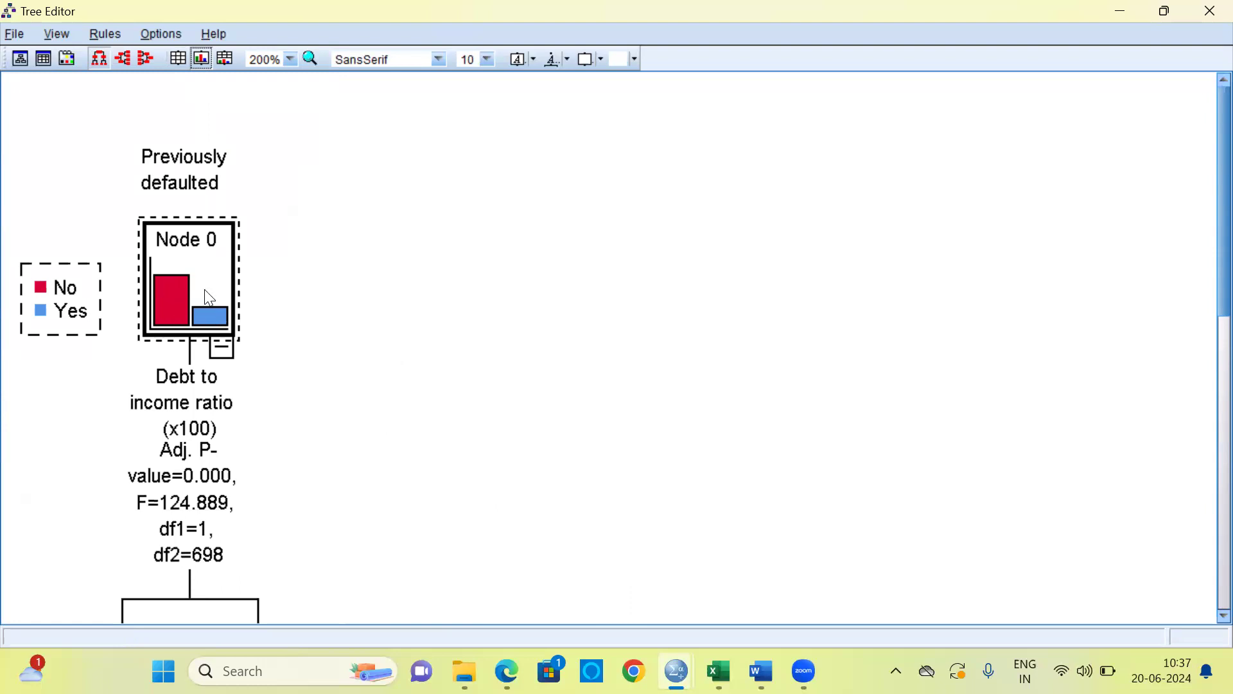
pyautogui.click(225, 61)
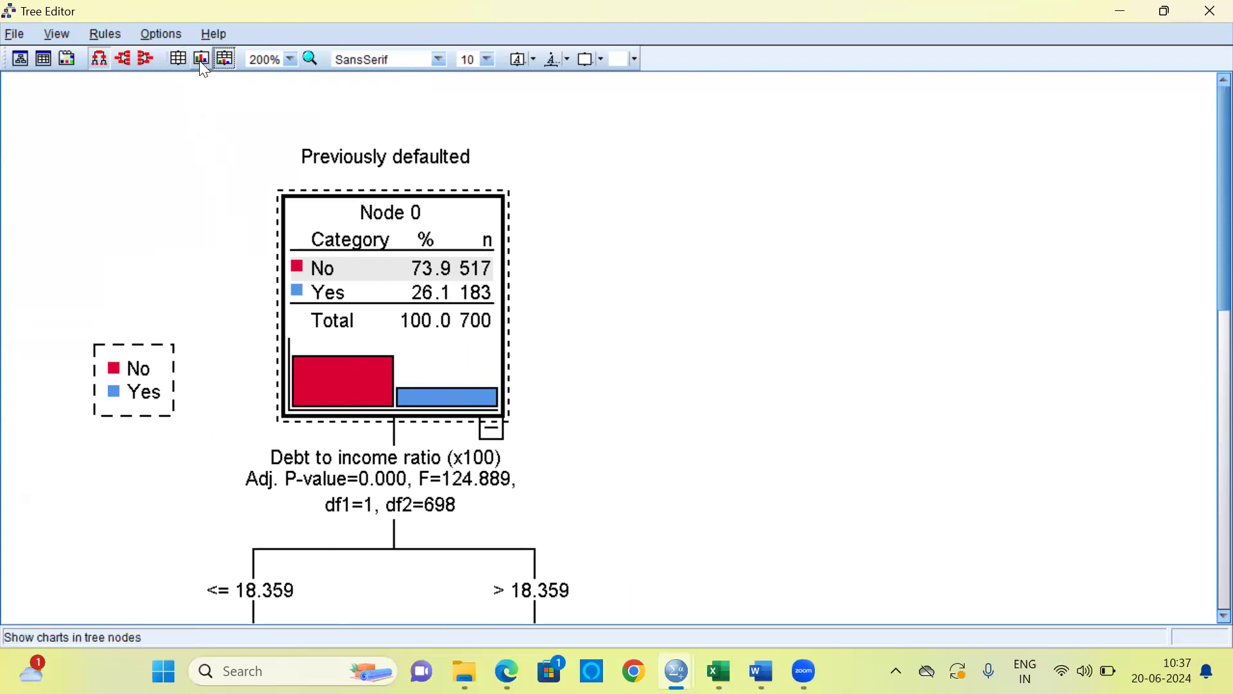
pyautogui.click(178, 60)
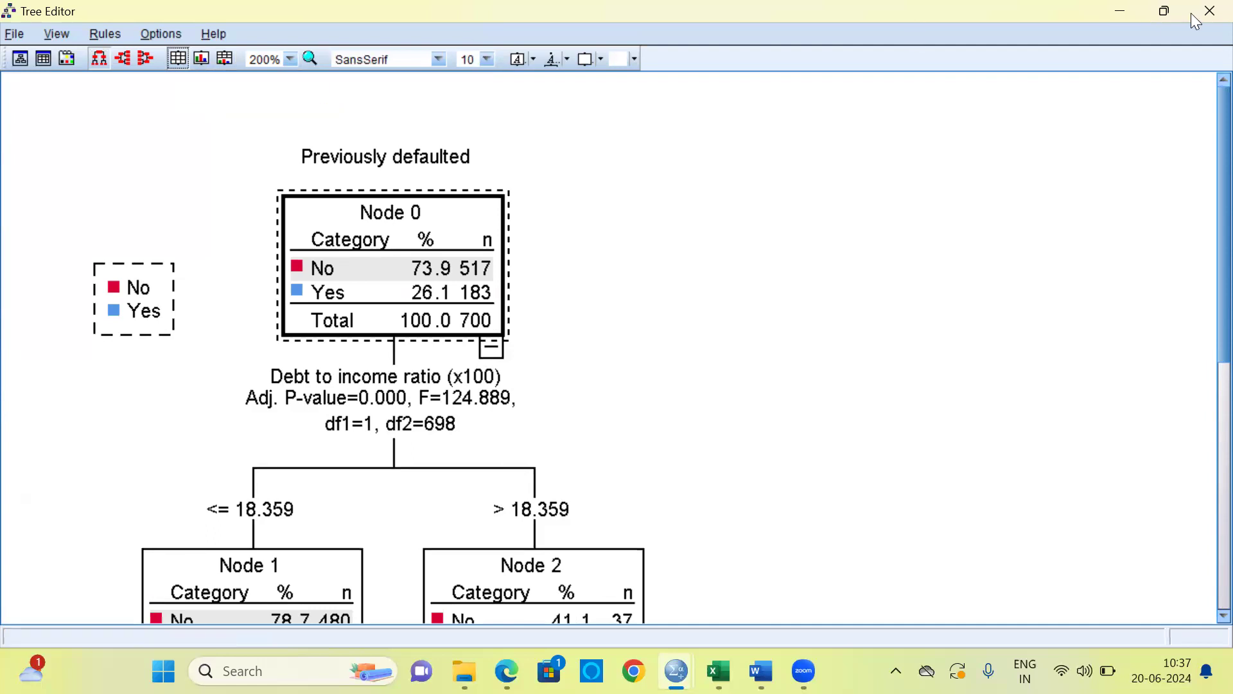
# Step: Close the Tree Editor and examine the Risk table's resubstitution and cross-validation estimates in the output
pyautogui.click(1210, 11)
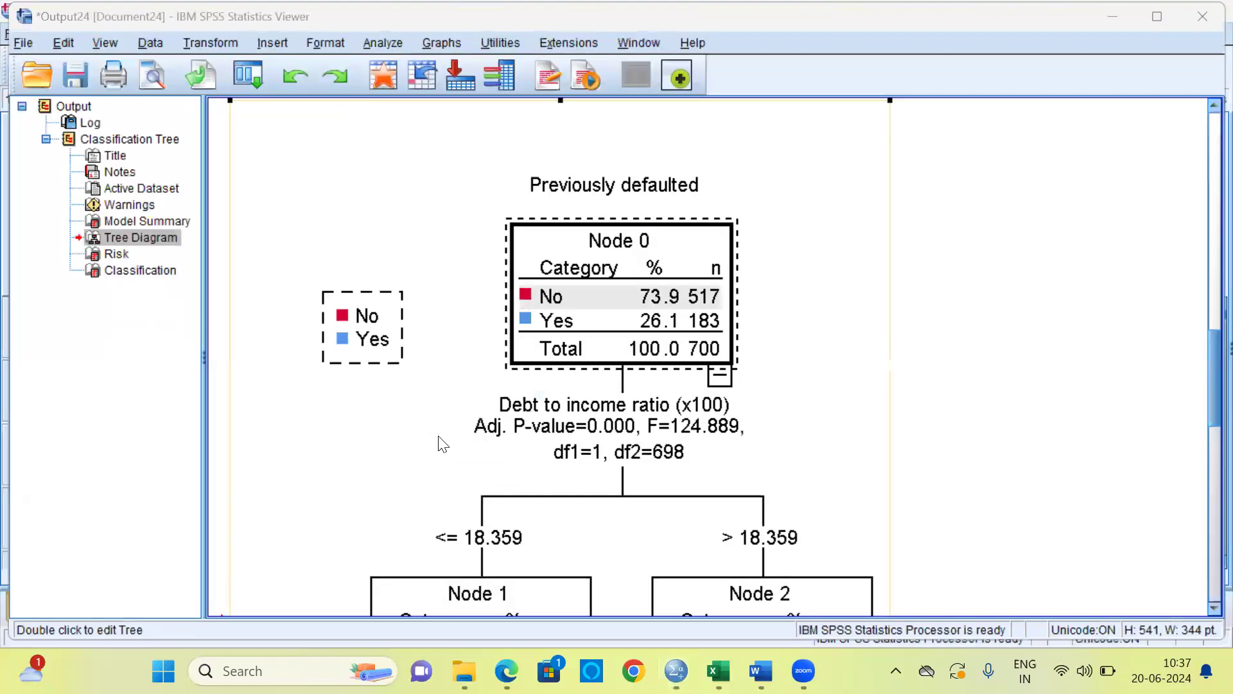
pyautogui.click(117, 255)
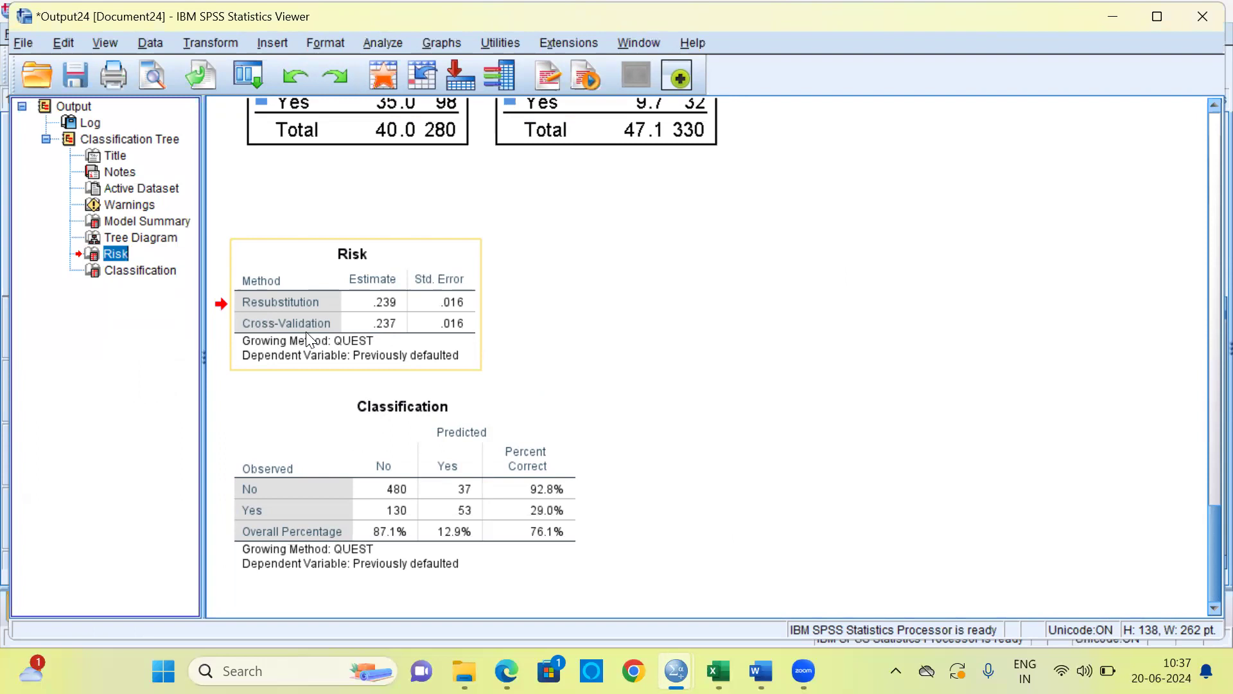
pyautogui.click(390, 338)
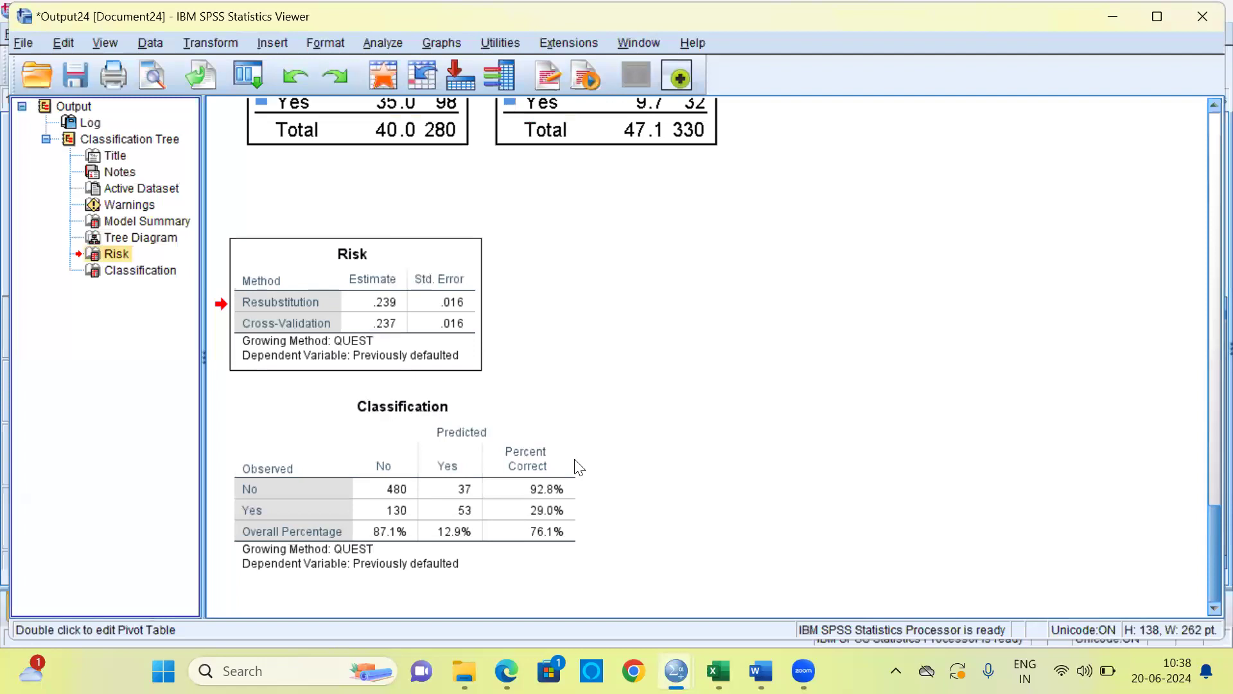
# Step: Examine the Classification table's observed and predicted counts, percent correct per category and overall percentage
pyautogui.click(453, 456)
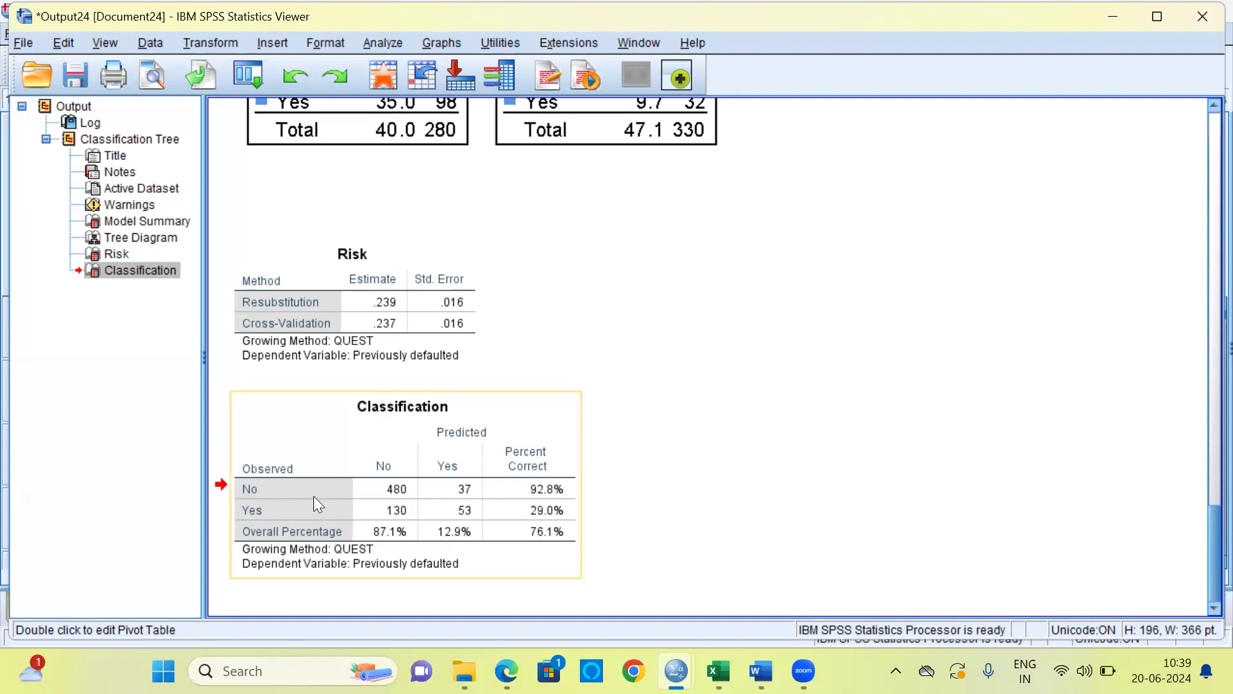
pyautogui.click(397, 492)
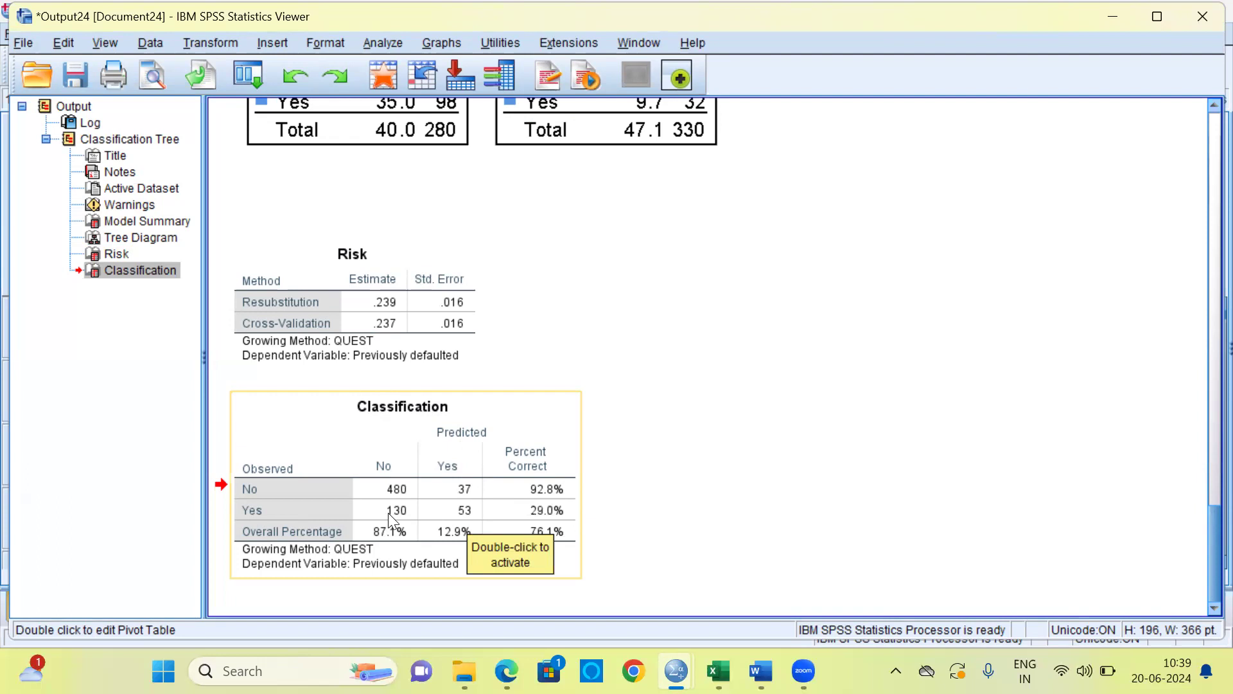
pyautogui.click(527, 515)
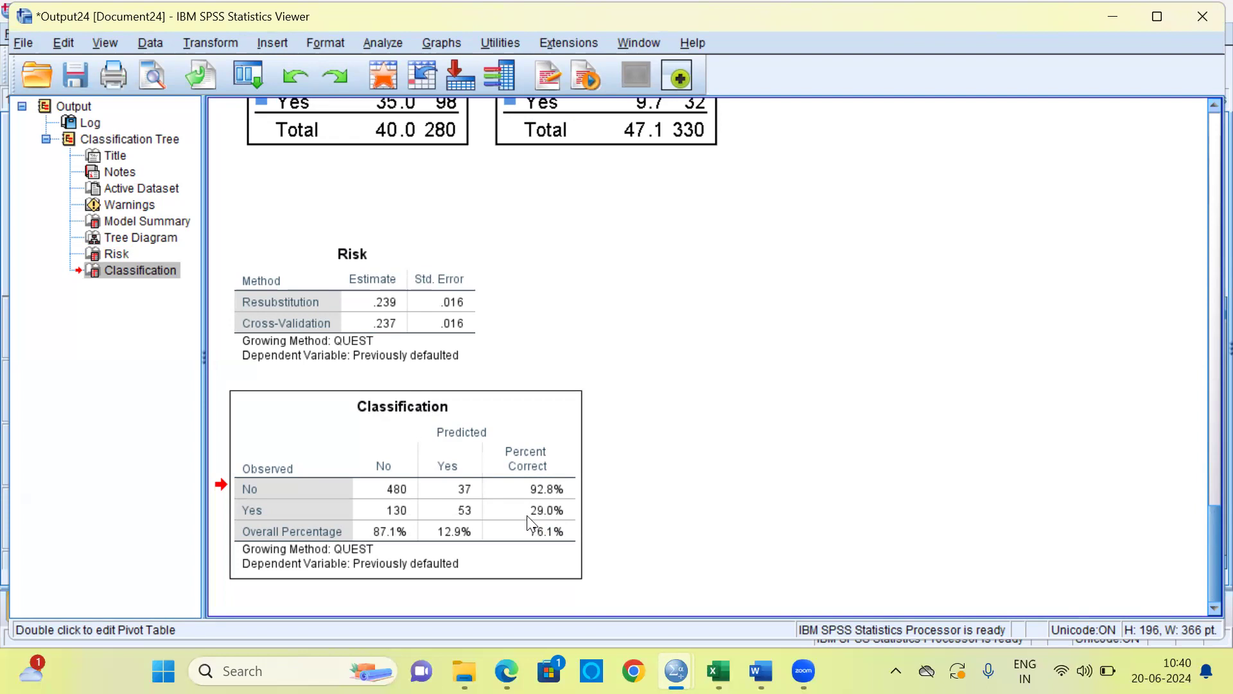
pyautogui.click(535, 546)
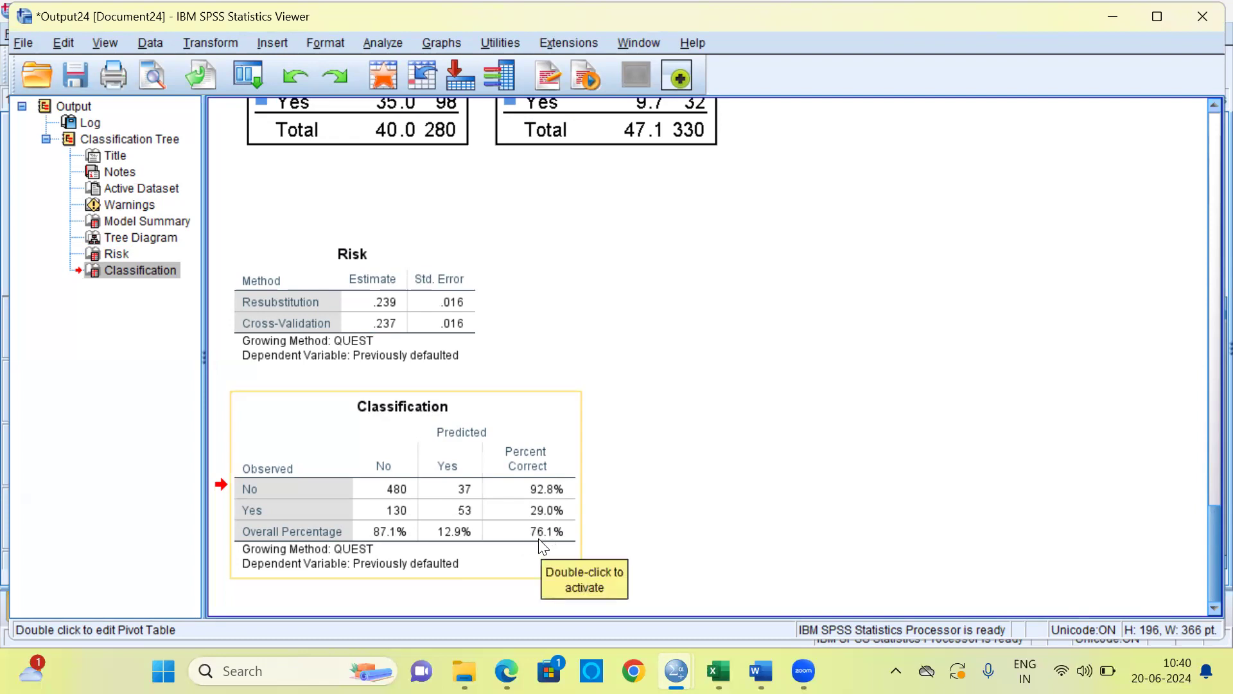
pyautogui.click(1117, 199)
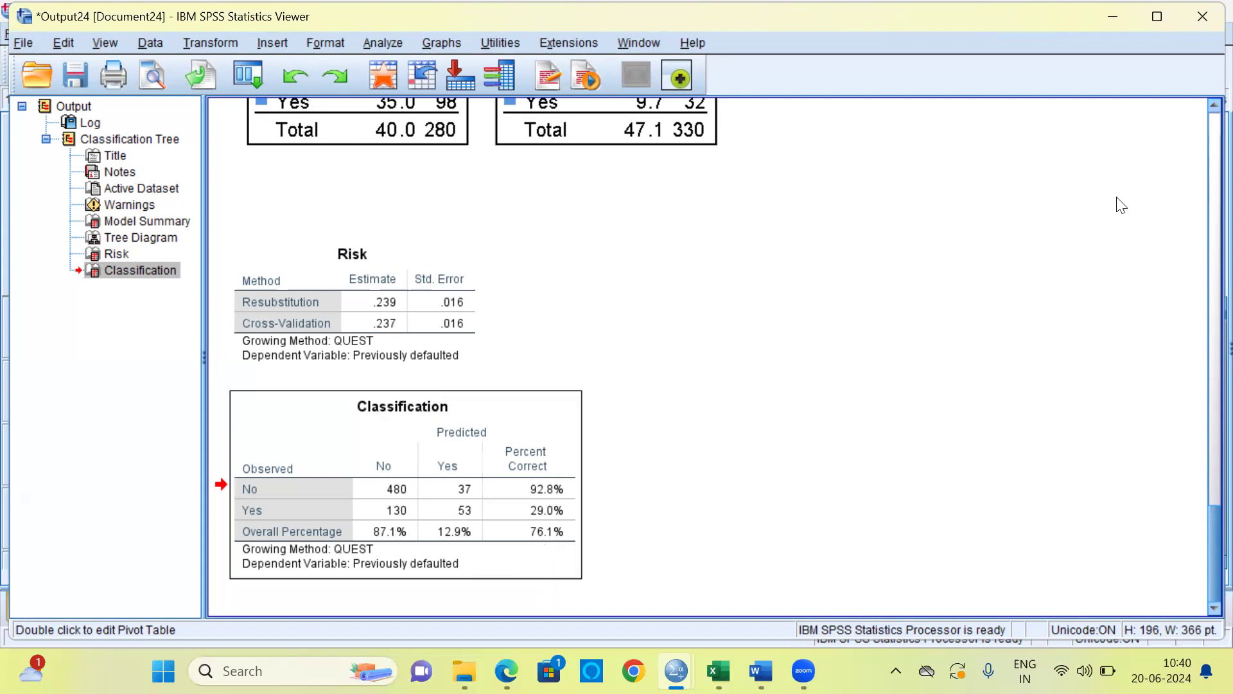
# Step: Return to the bankloan data and compare default with PredictedValue, PredictedProbability_1 and PredictedProbability_2, starting at the first case
pyautogui.click(1113, 16)
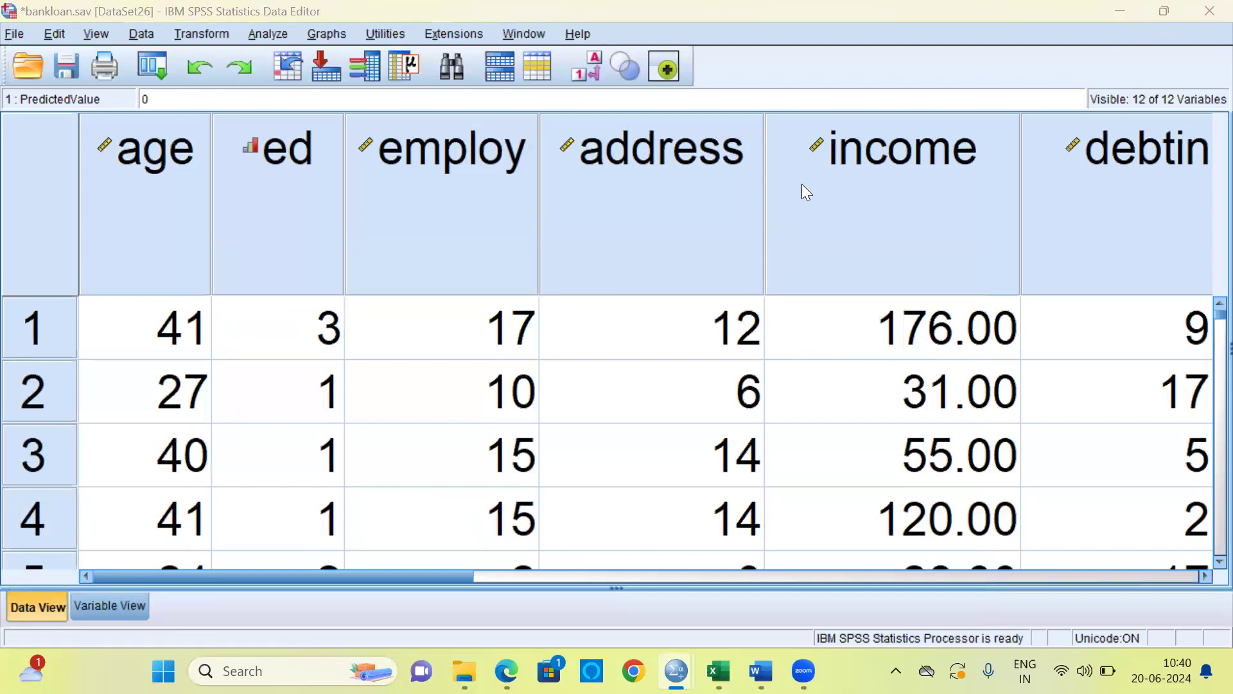
pyautogui.moveTo(441, 576); pyautogui.dragTo(1006, 579)
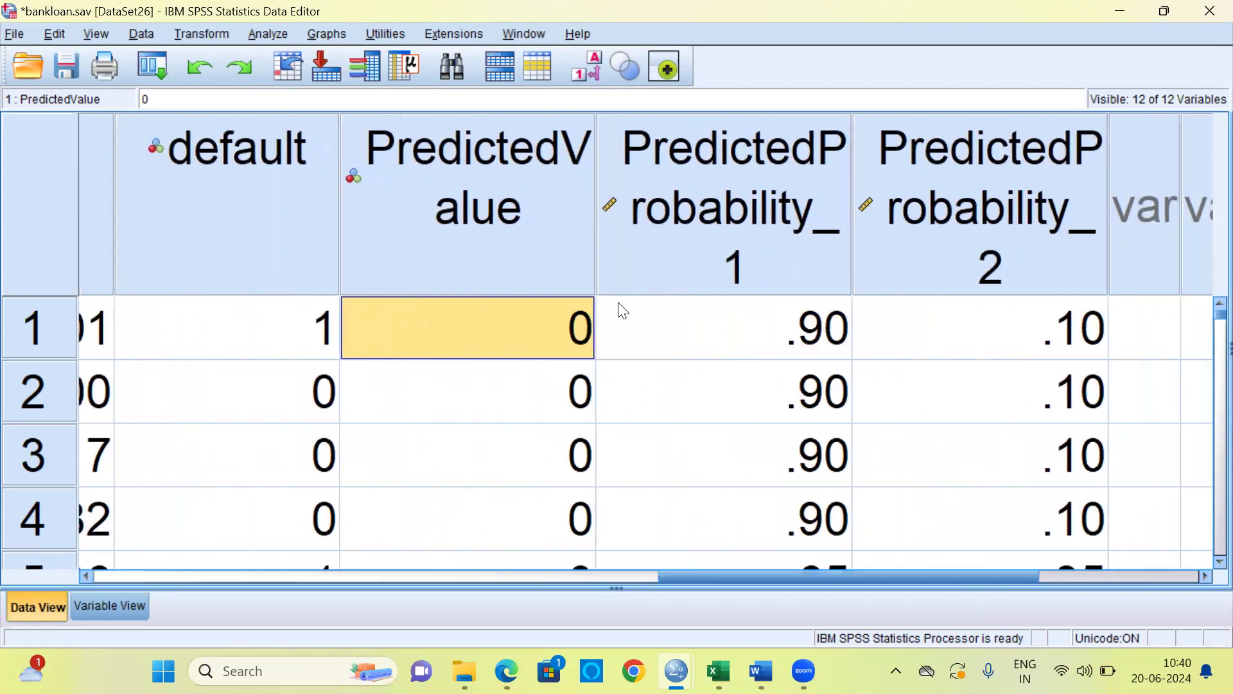
pyautogui.click(528, 193)
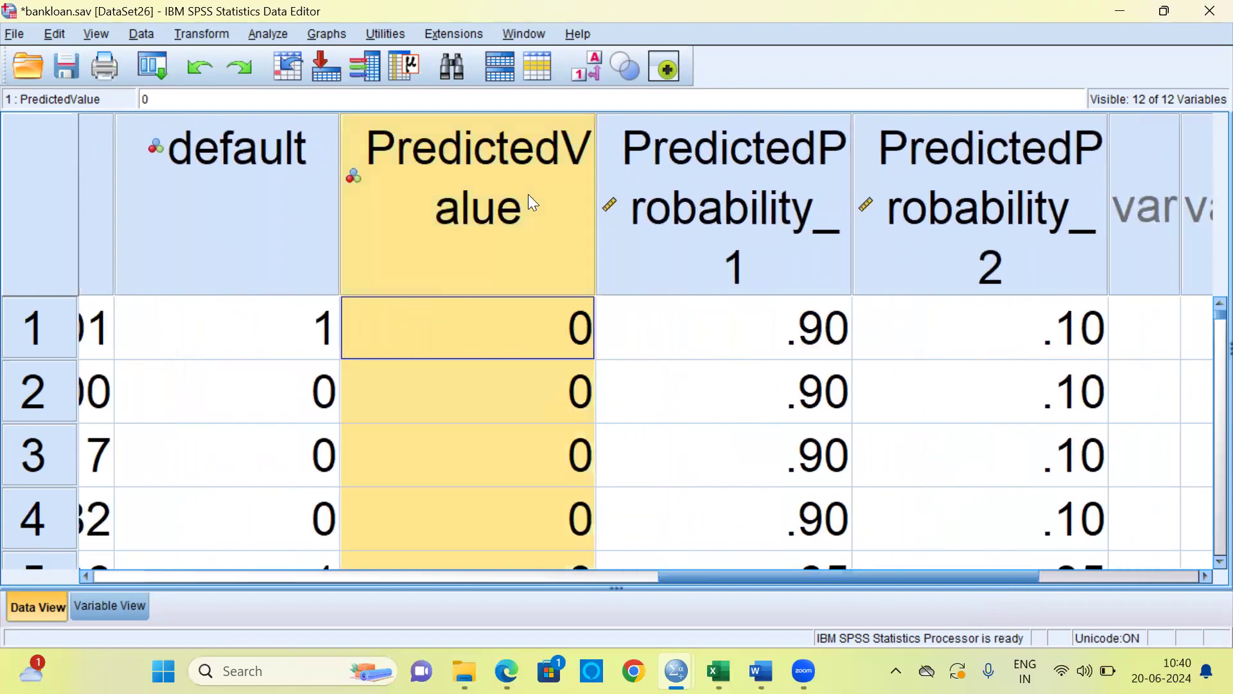
pyautogui.click(725, 221)
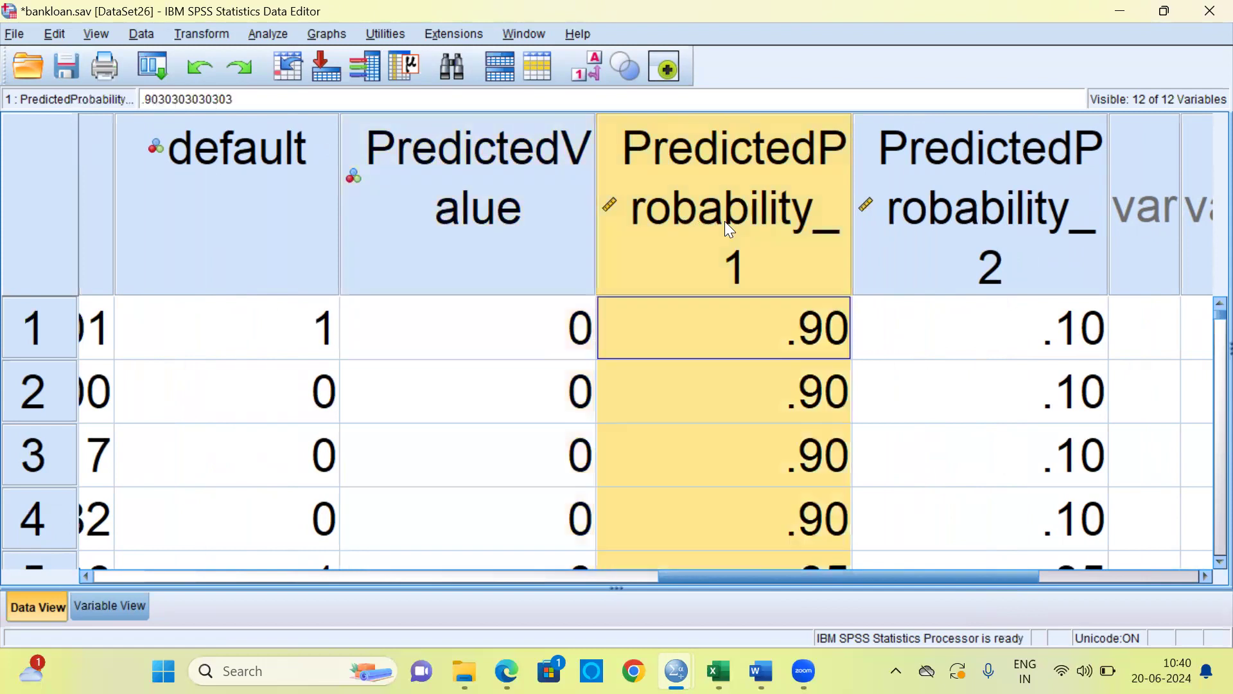
pyautogui.click(959, 226)
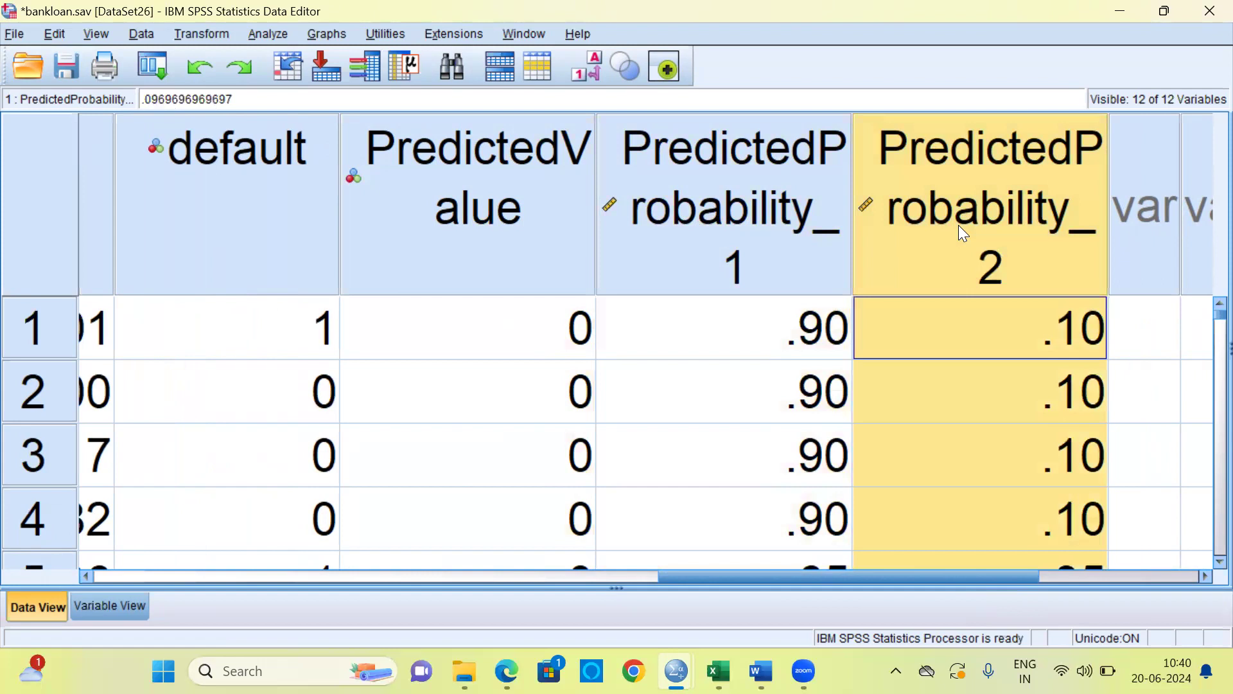
pyautogui.click(305, 255)
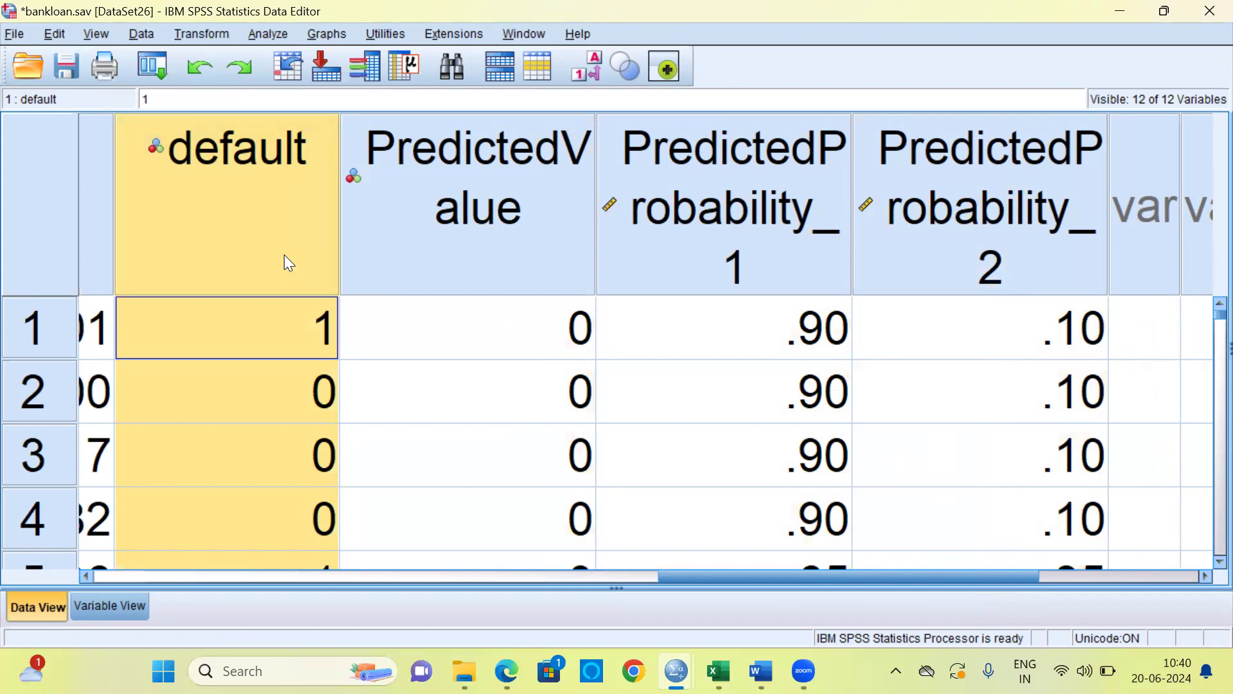
pyautogui.click(295, 334)
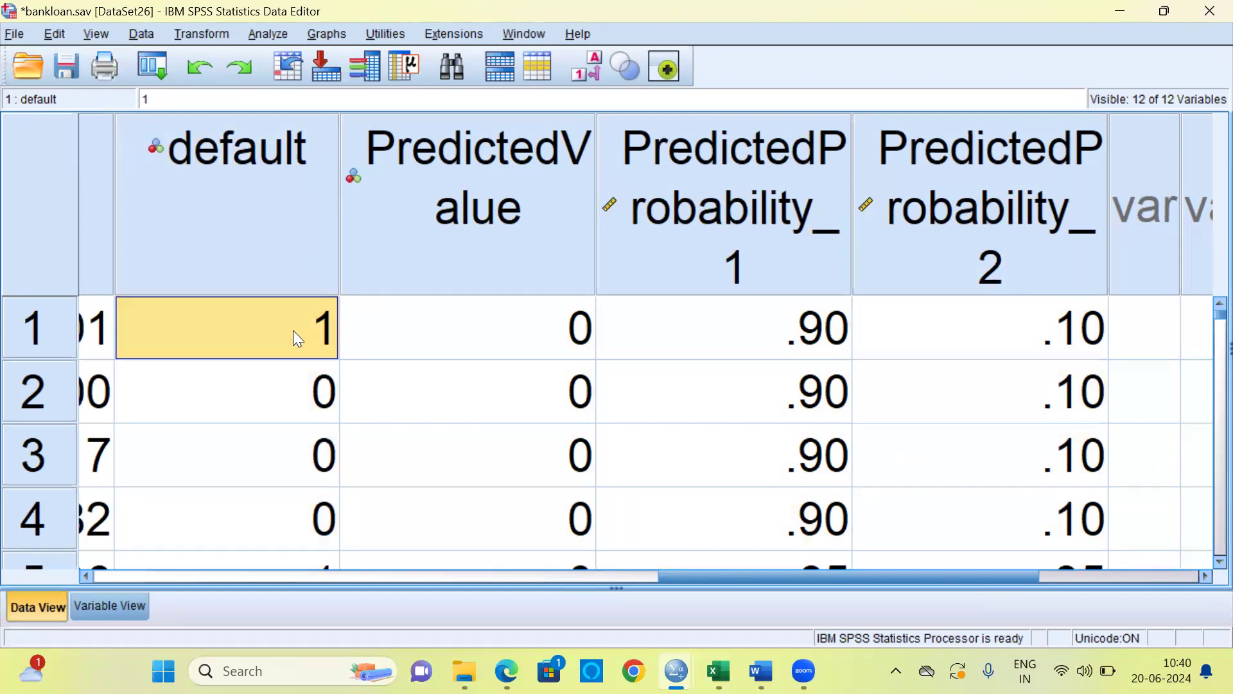
# Step: Compare the actual default value with PredictedValue for each of the first four cases
pyautogui.click(476, 327)
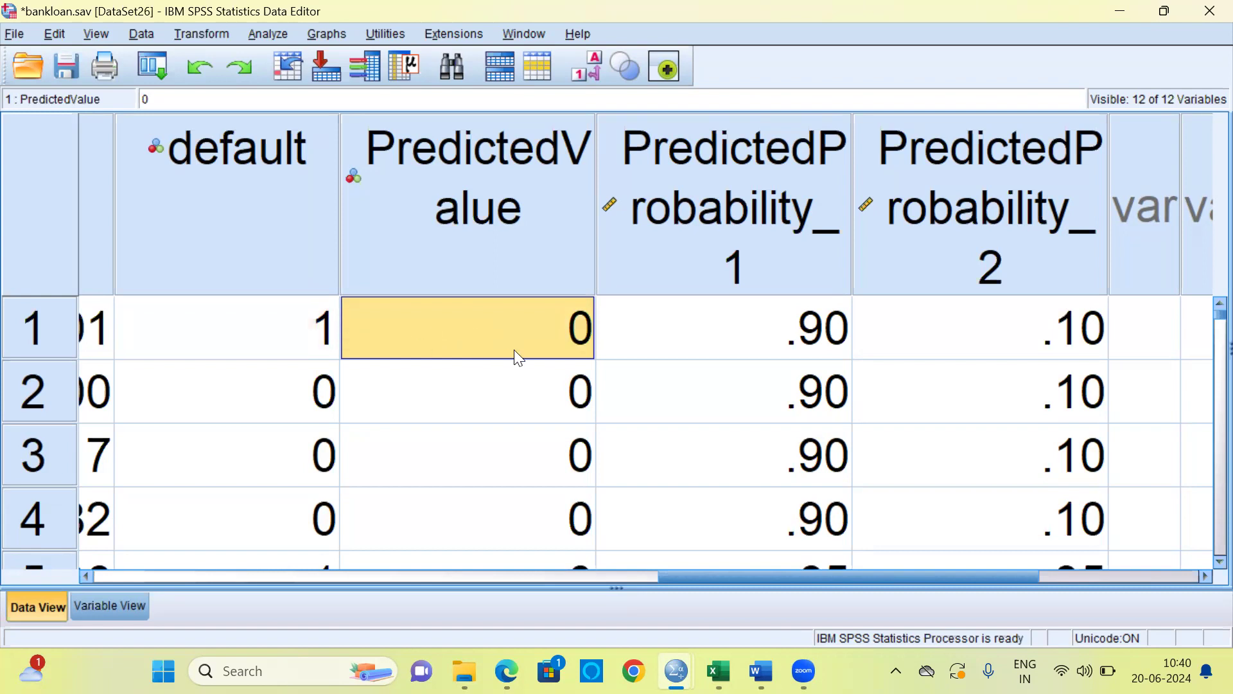
pyautogui.click(326, 398)
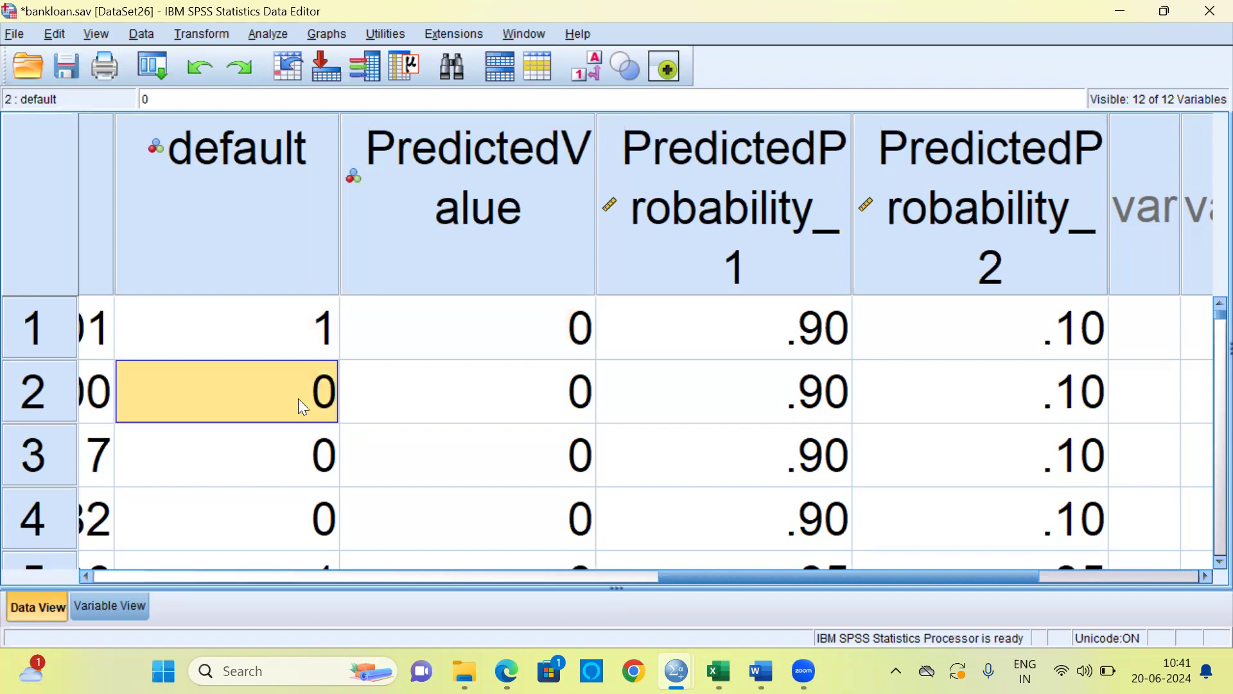
pyautogui.click(562, 403)
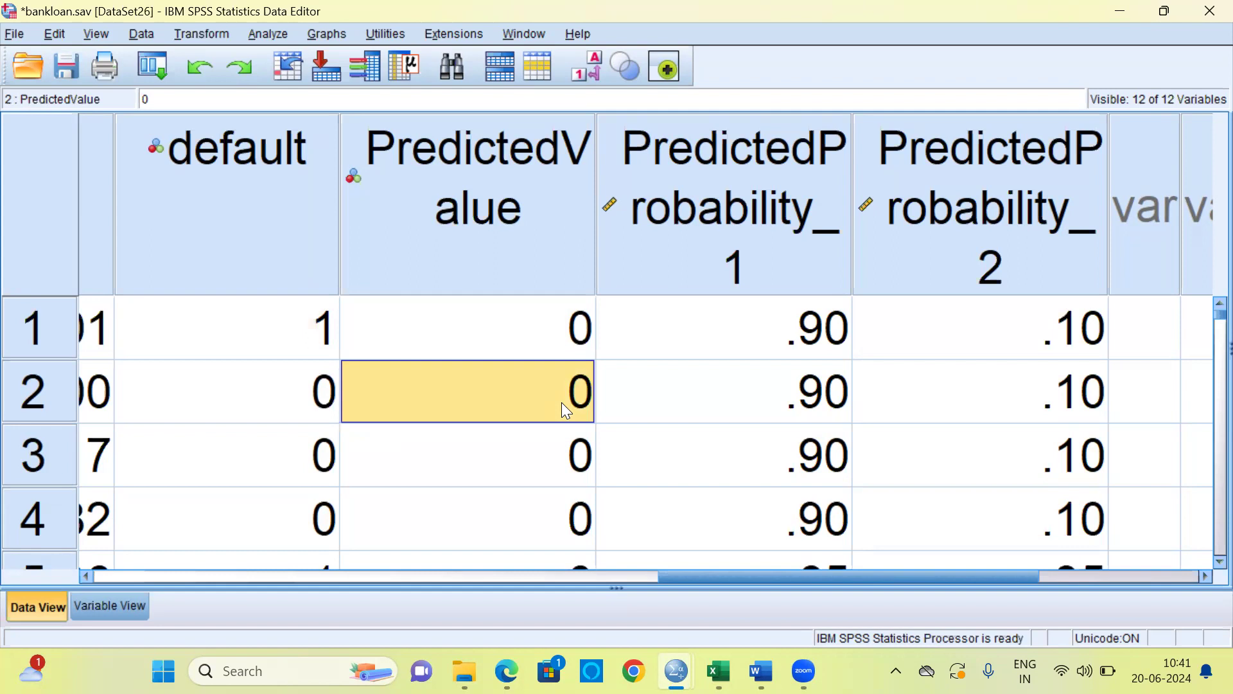
pyautogui.click(319, 458)
pyautogui.click(504, 461)
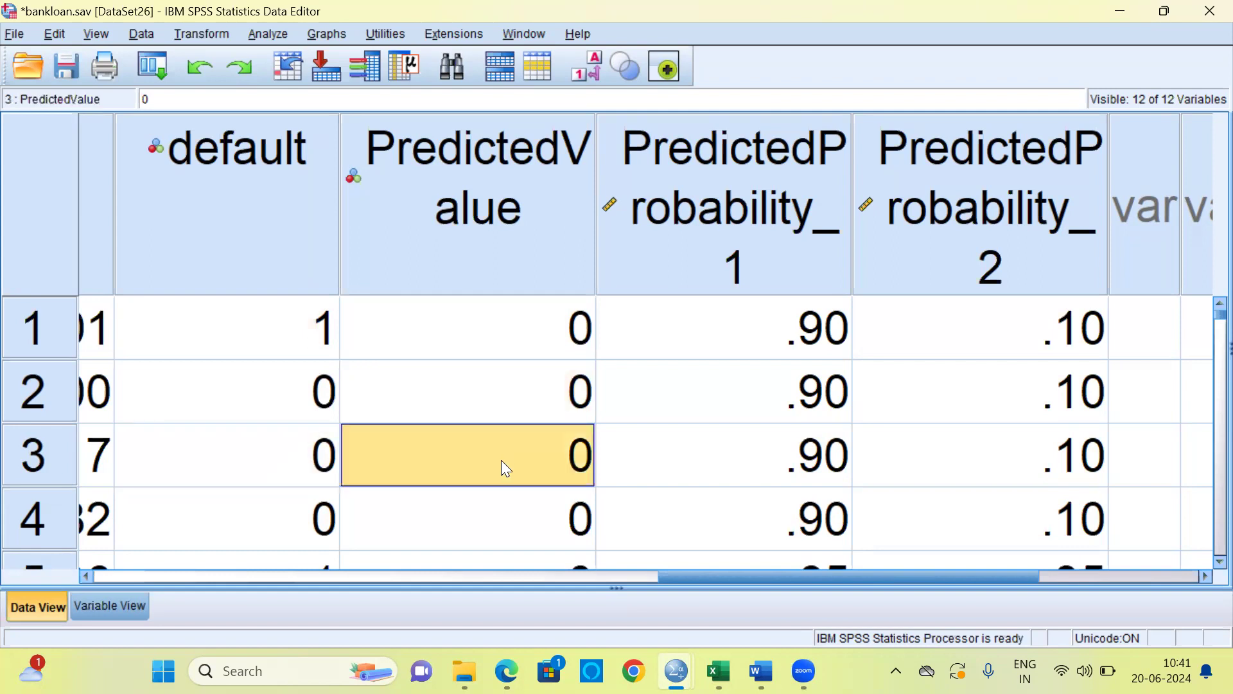
pyautogui.click(323, 527)
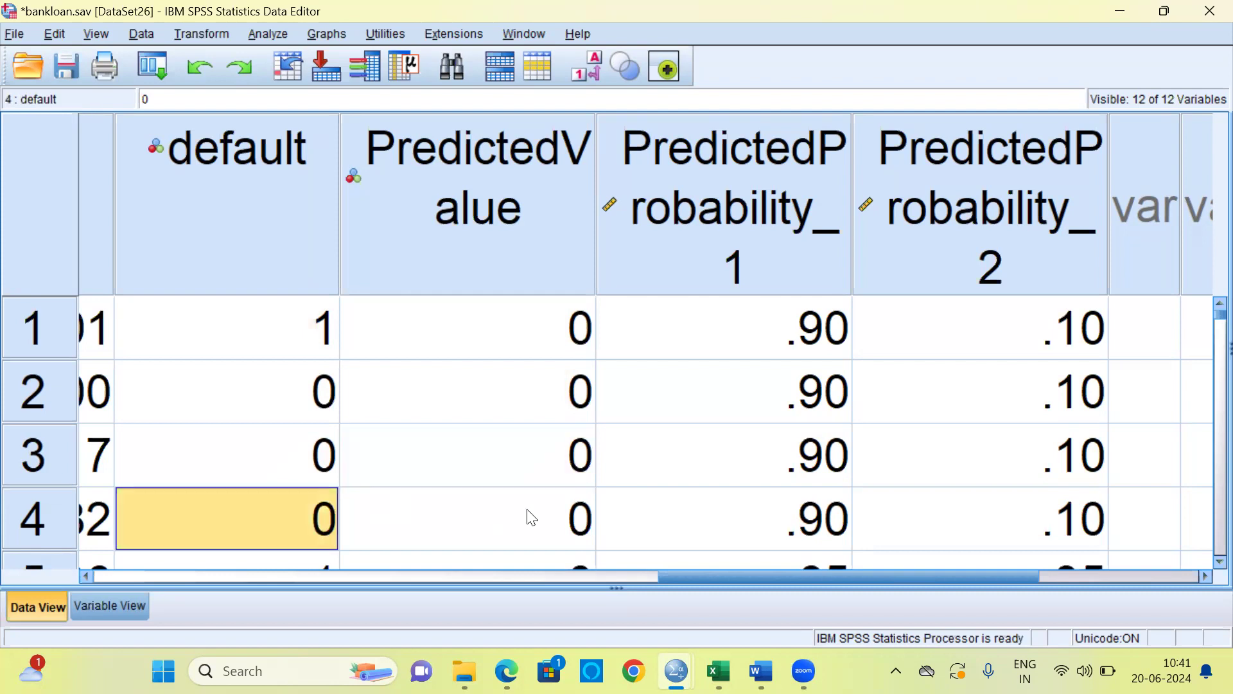
pyautogui.click(524, 529)
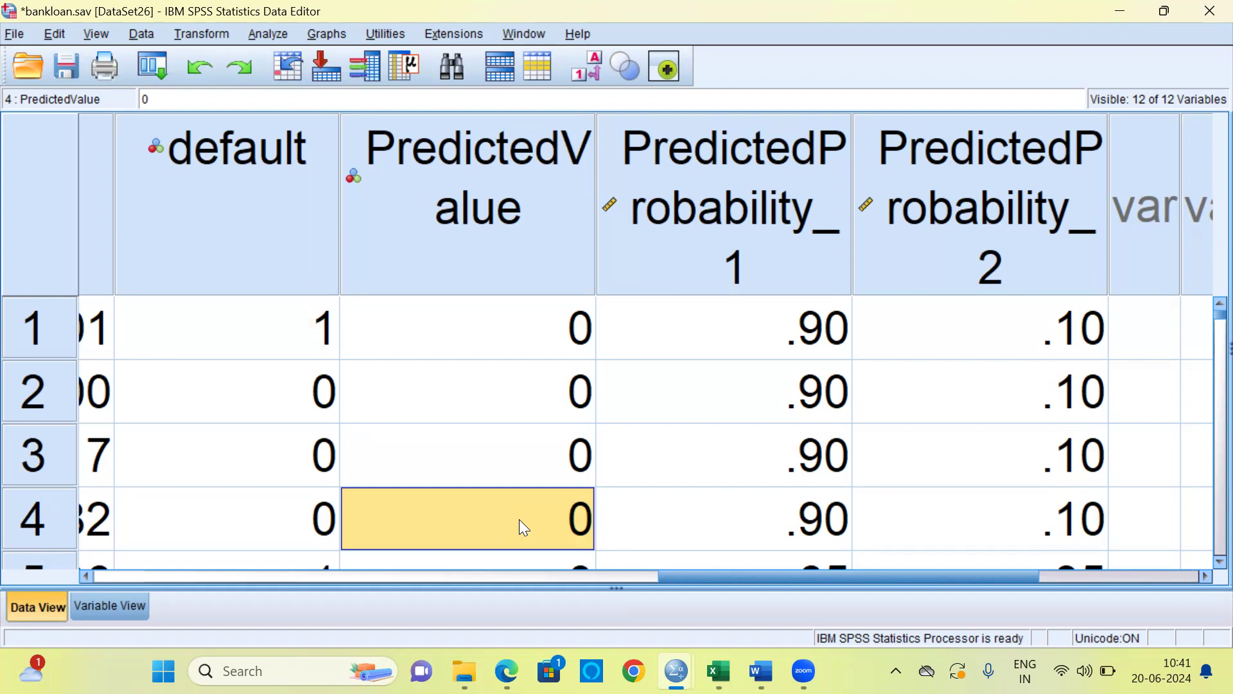
# Step: Examine the first case's PredictedProbability_1 and PredictedProbability_2 in relation to its PredictedValue
pyautogui.click(794, 280)
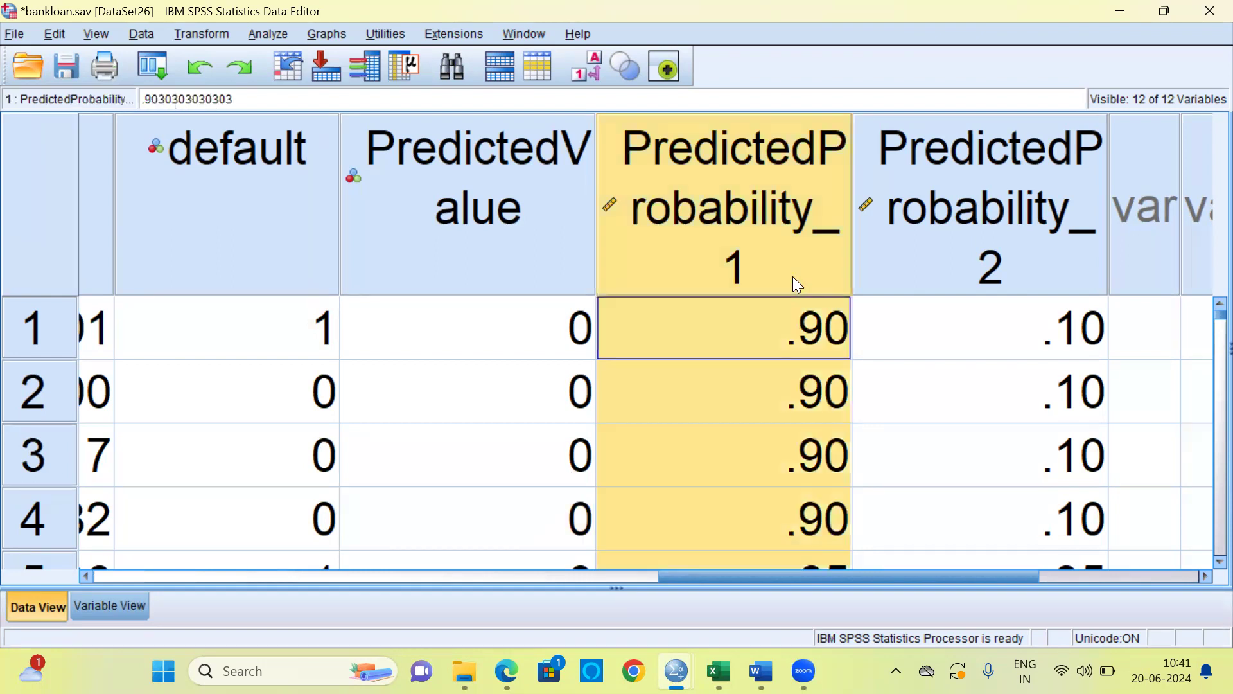
pyautogui.click(801, 344)
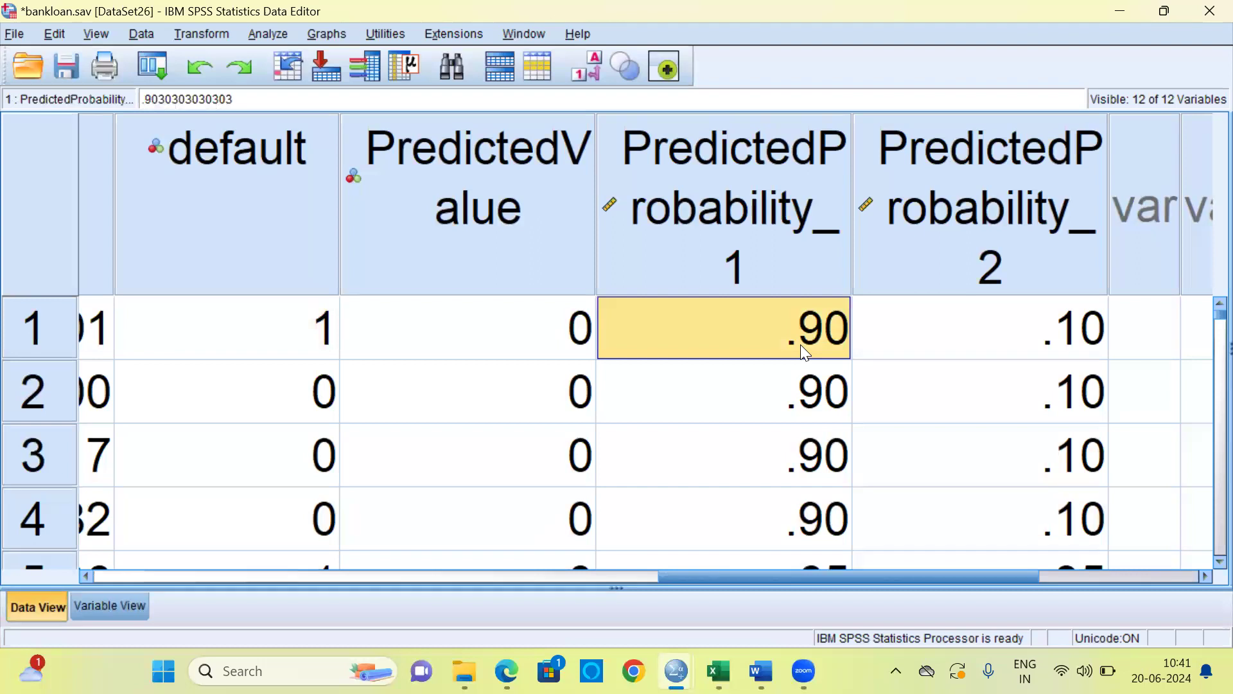
pyautogui.click(577, 335)
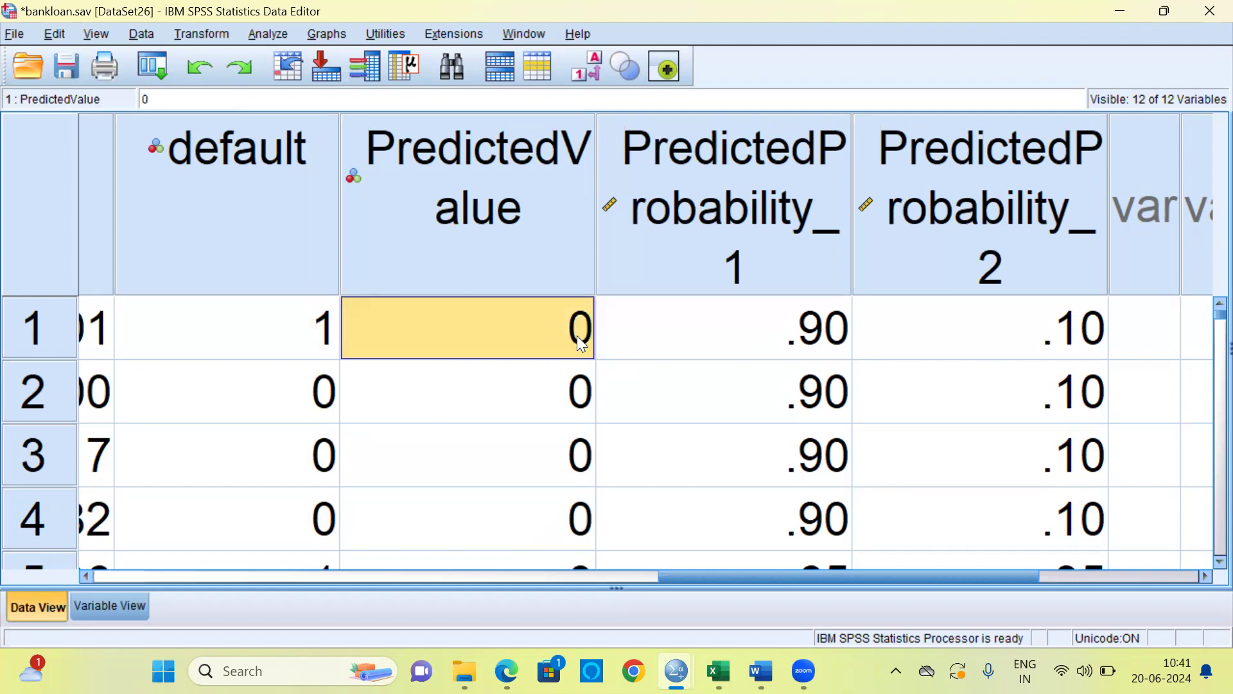
pyautogui.click(781, 346)
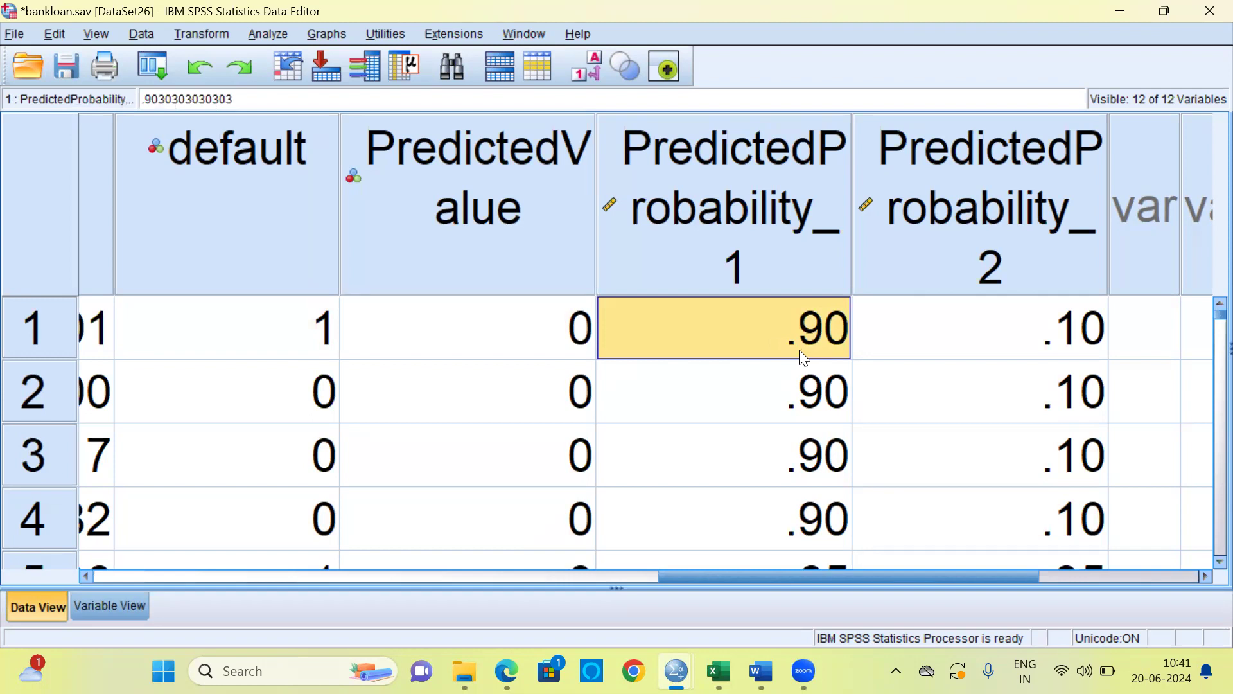
pyautogui.click(578, 347)
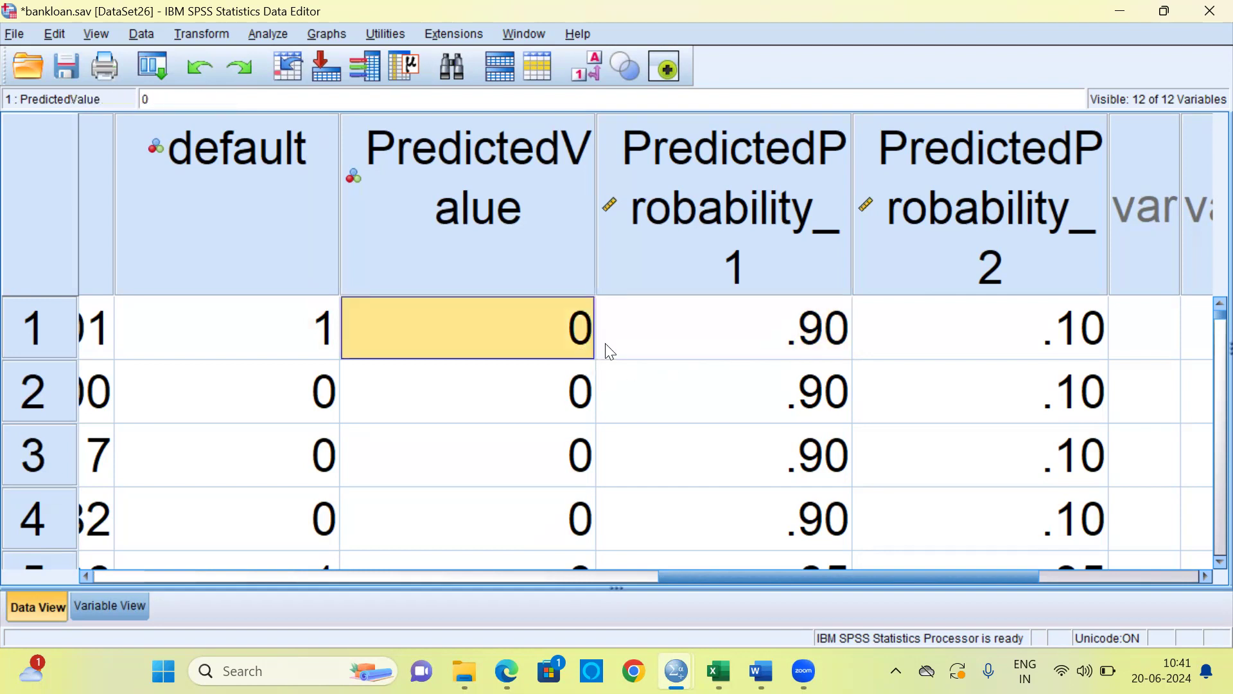
pyautogui.click(764, 348)
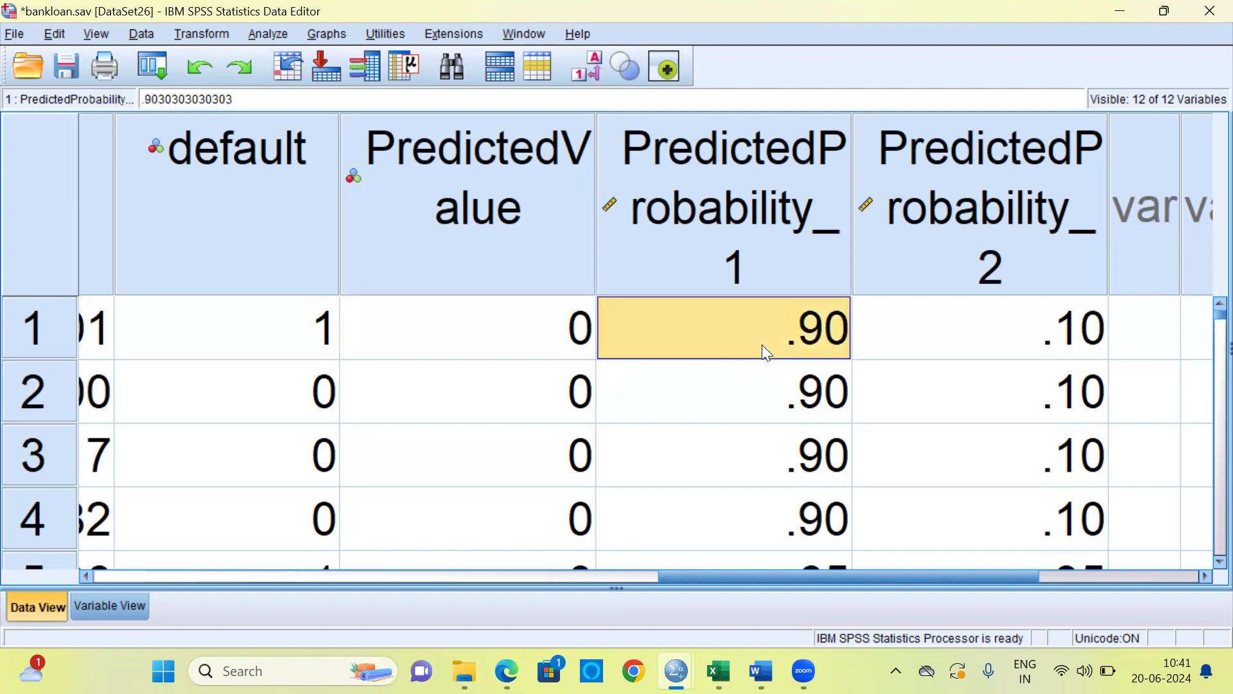
pyautogui.click(577, 337)
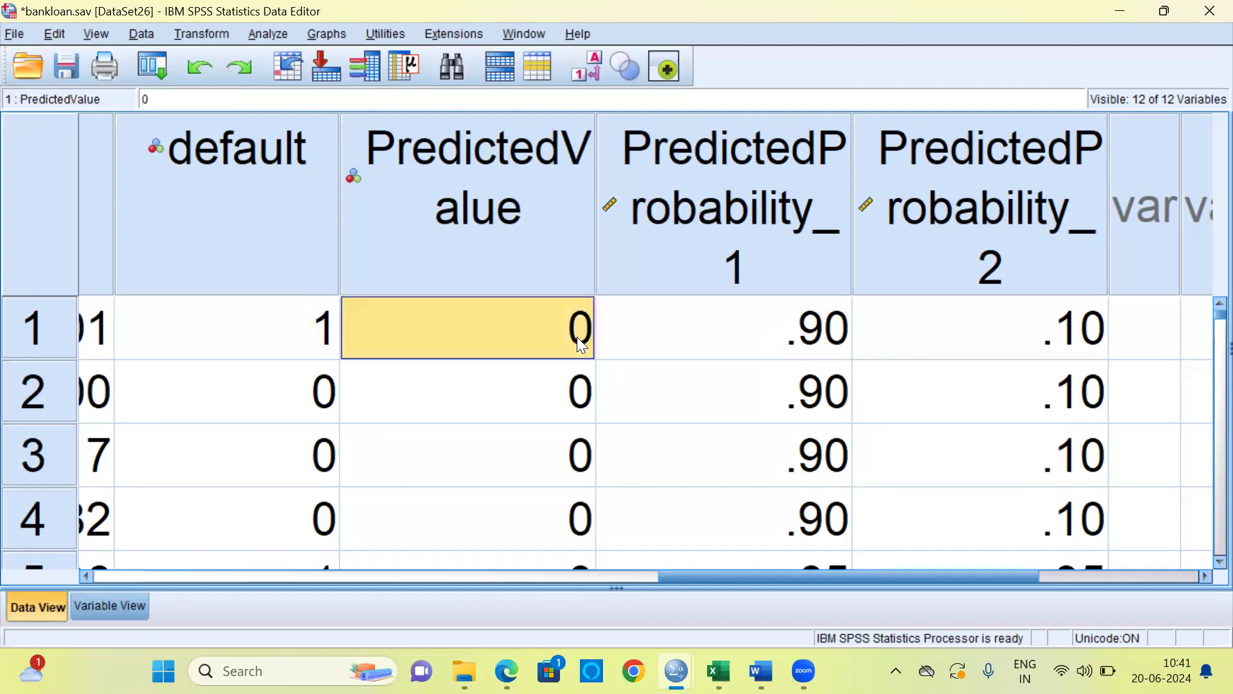
pyautogui.click(1076, 349)
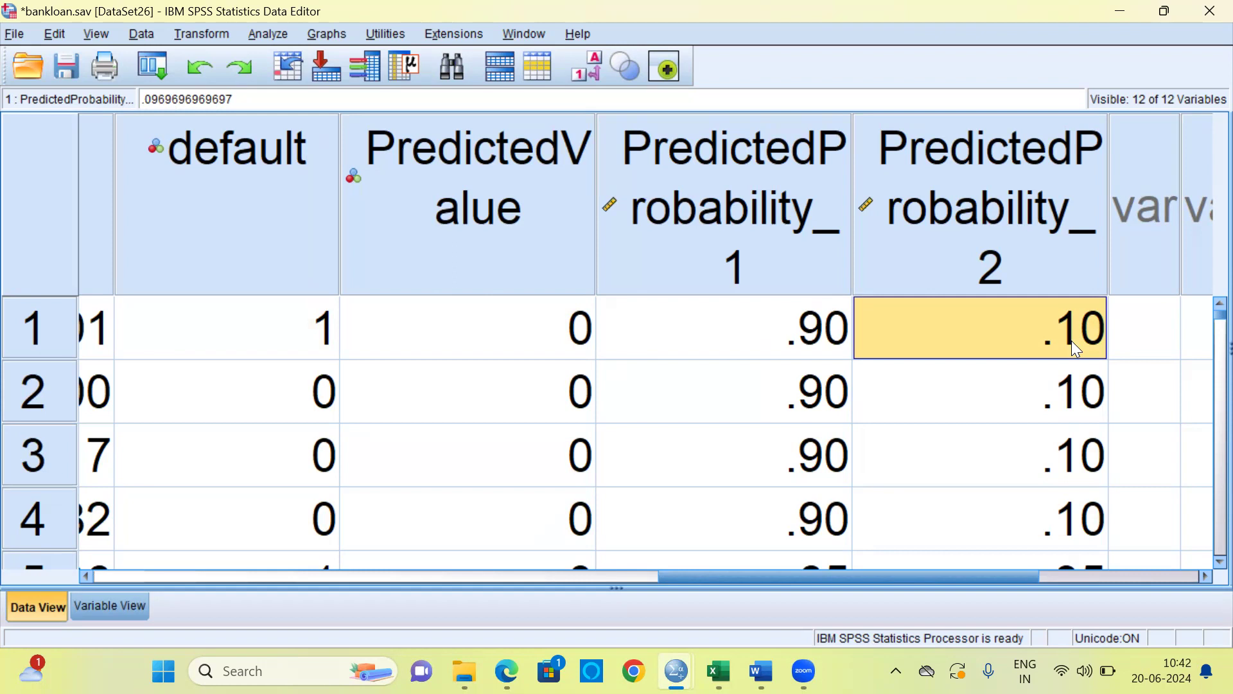
pyautogui.click(837, 335)
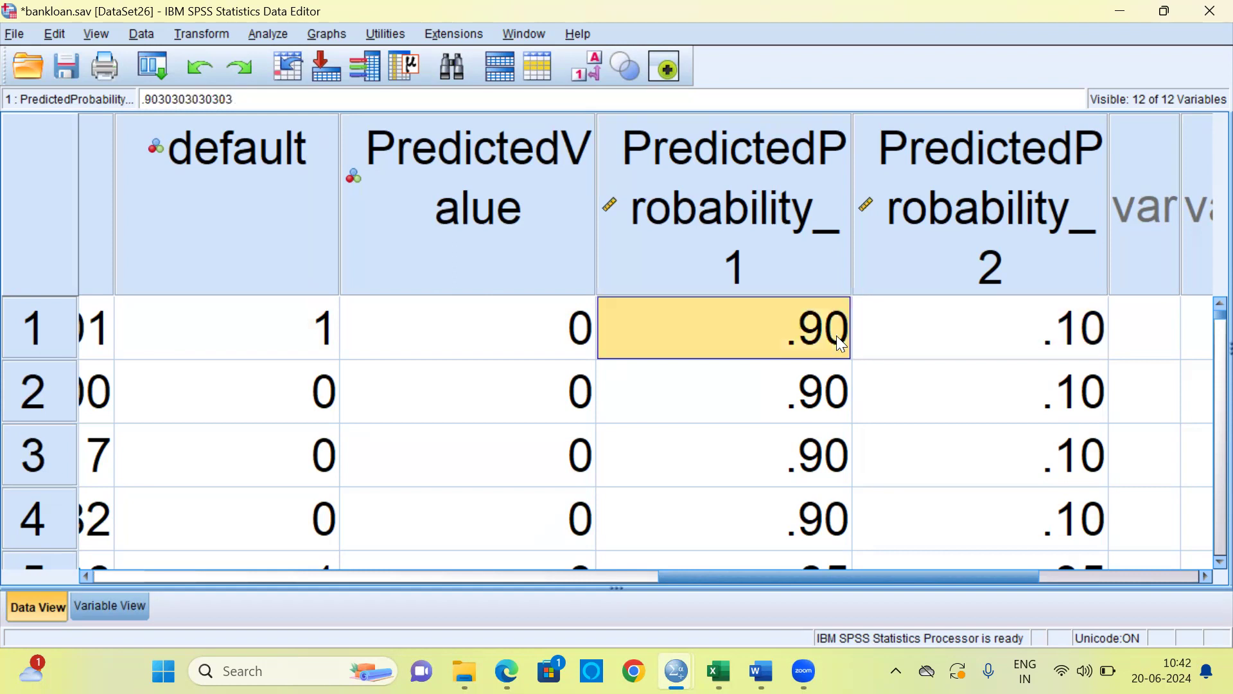
pyautogui.click(1037, 339)
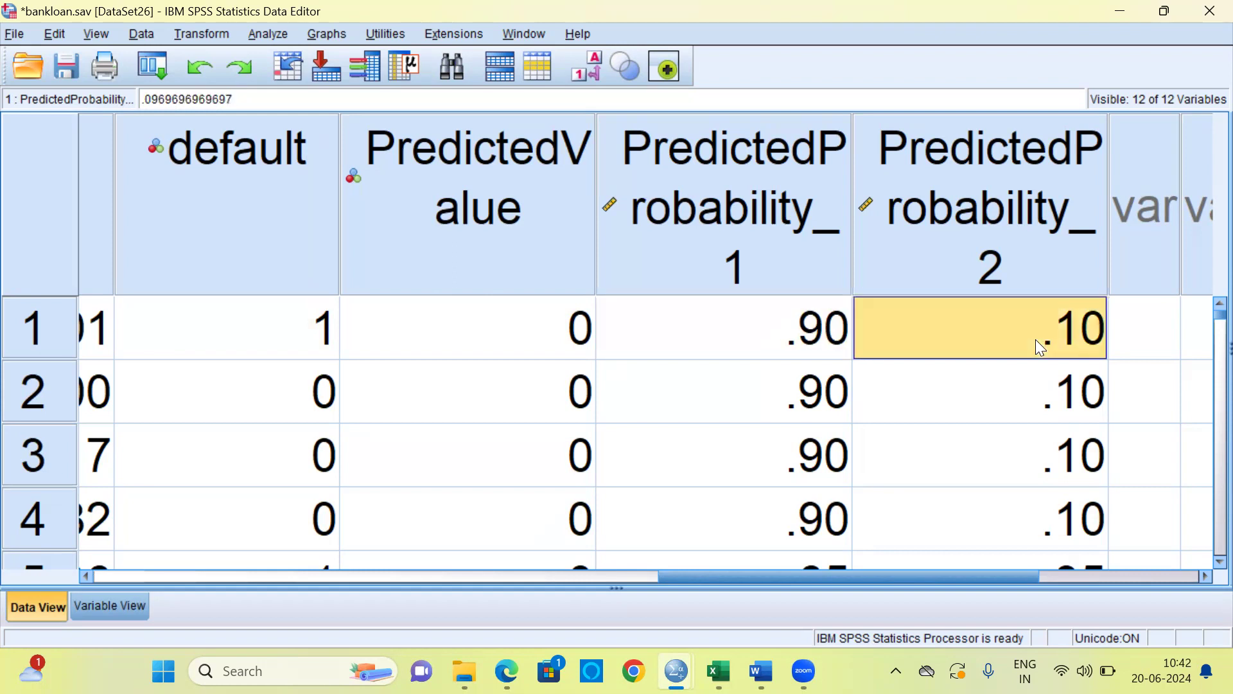
pyautogui.click(811, 342)
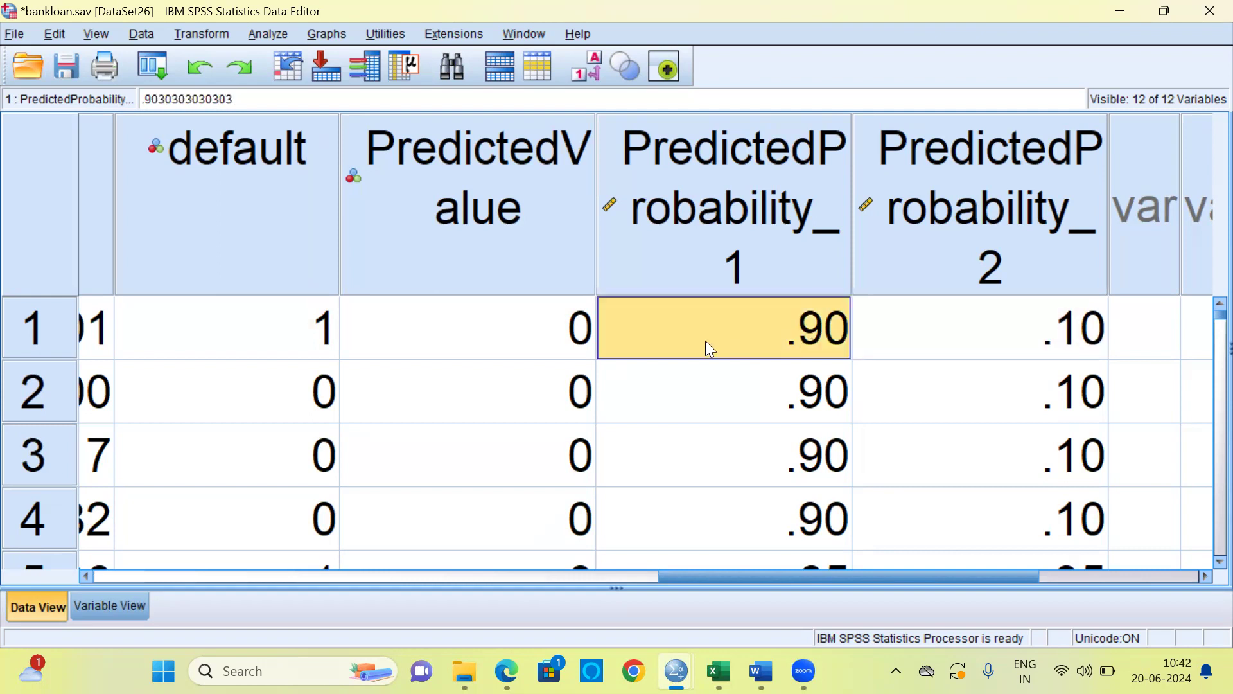
pyautogui.click(584, 340)
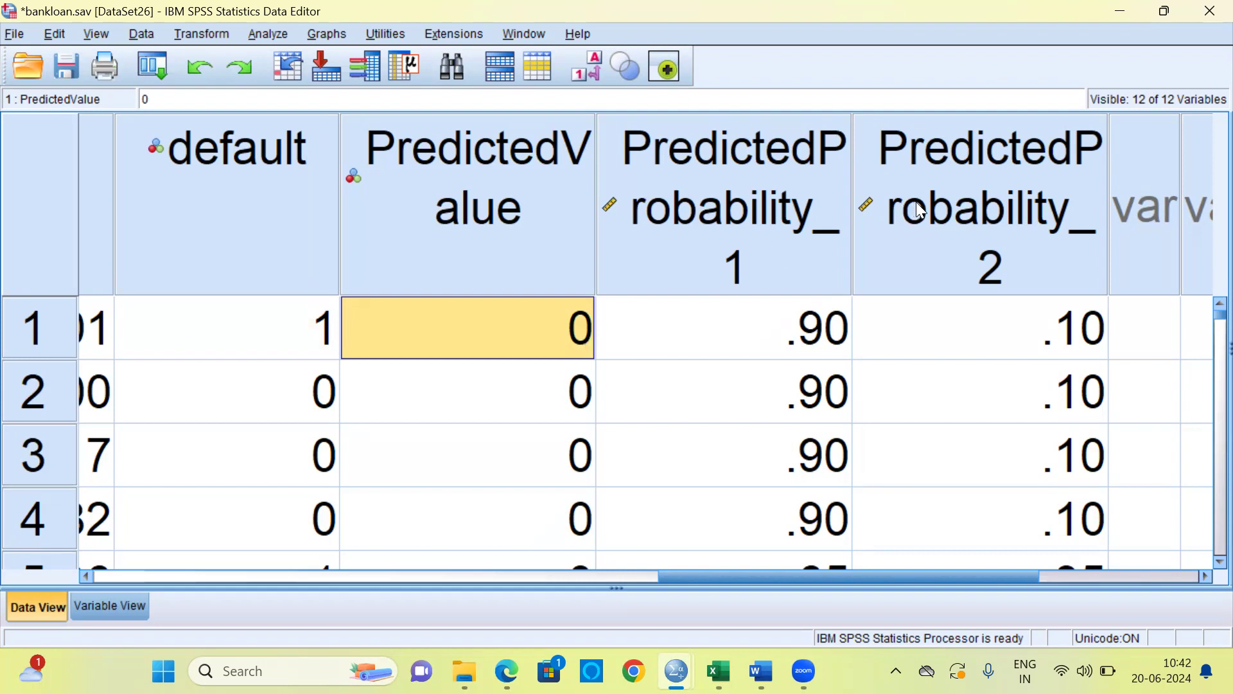
# Step: Switch to the exported rules file test55.txt in Notepad and examine Node 3's IF conditions, prediction and probability
pyautogui.moveTo(921, 210)
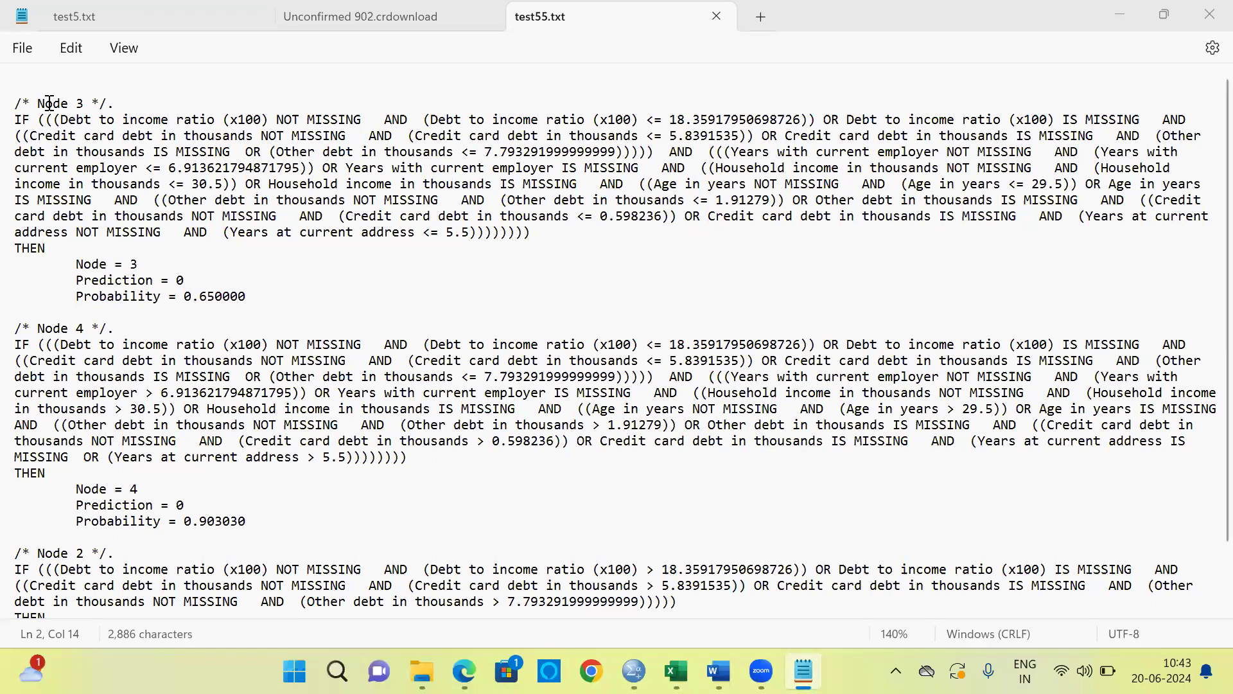
pyautogui.moveTo(120, 101); pyautogui.dragTo(10, 108)
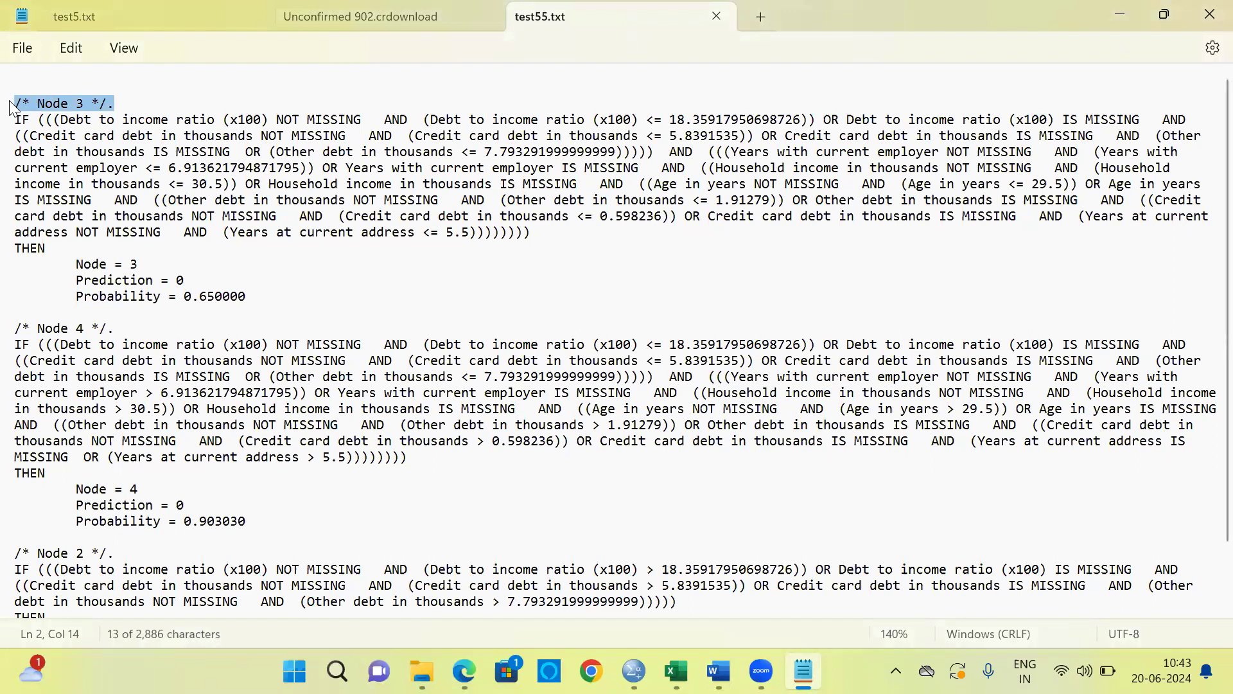
pyautogui.moveTo(37, 122); pyautogui.dragTo(84, 249)
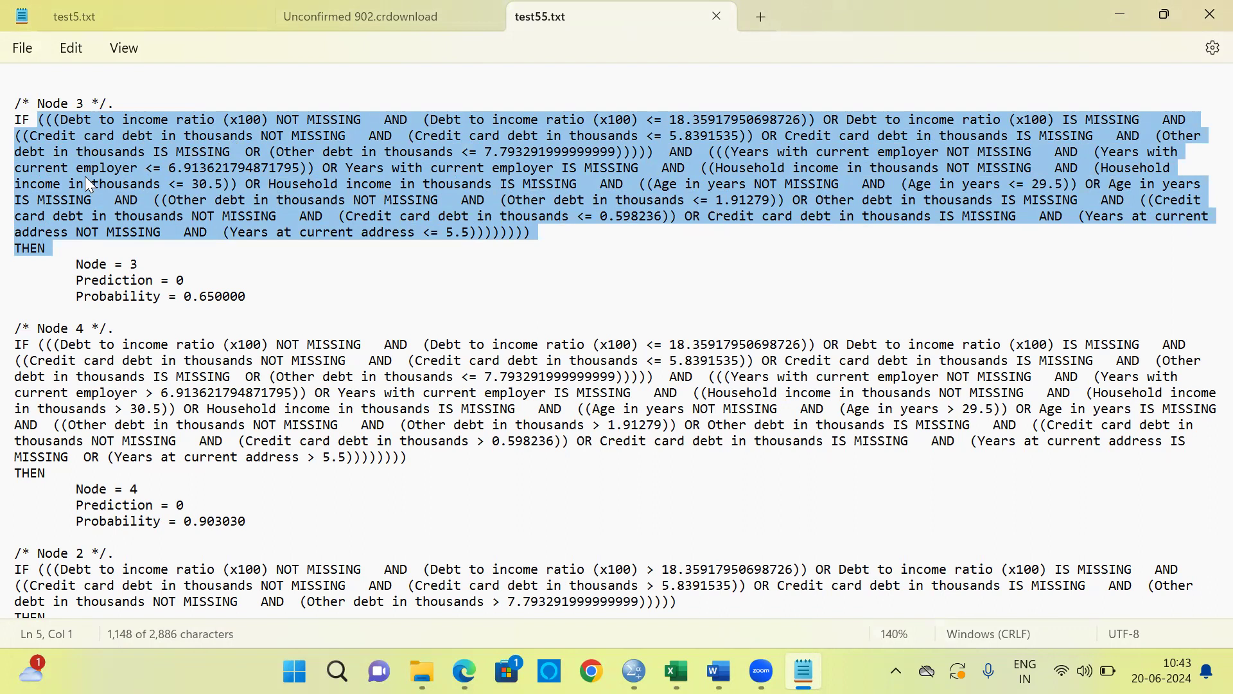
pyautogui.moveTo(185, 281); pyautogui.dragTo(84, 286)
pyautogui.moveTo(253, 297); pyautogui.dragTo(117, 299)
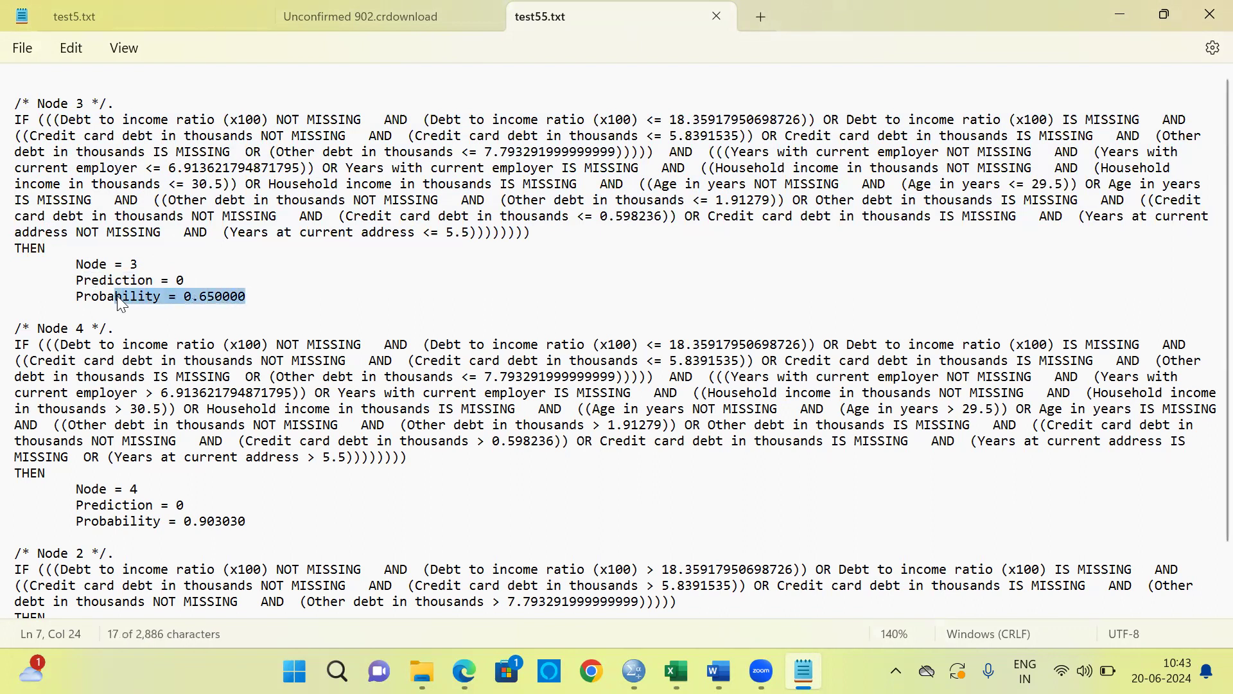
# Step: Examine the Node 4 rule's prediction and probability in the exported rules file
pyautogui.moveTo(127, 329); pyautogui.dragTo(13, 331)
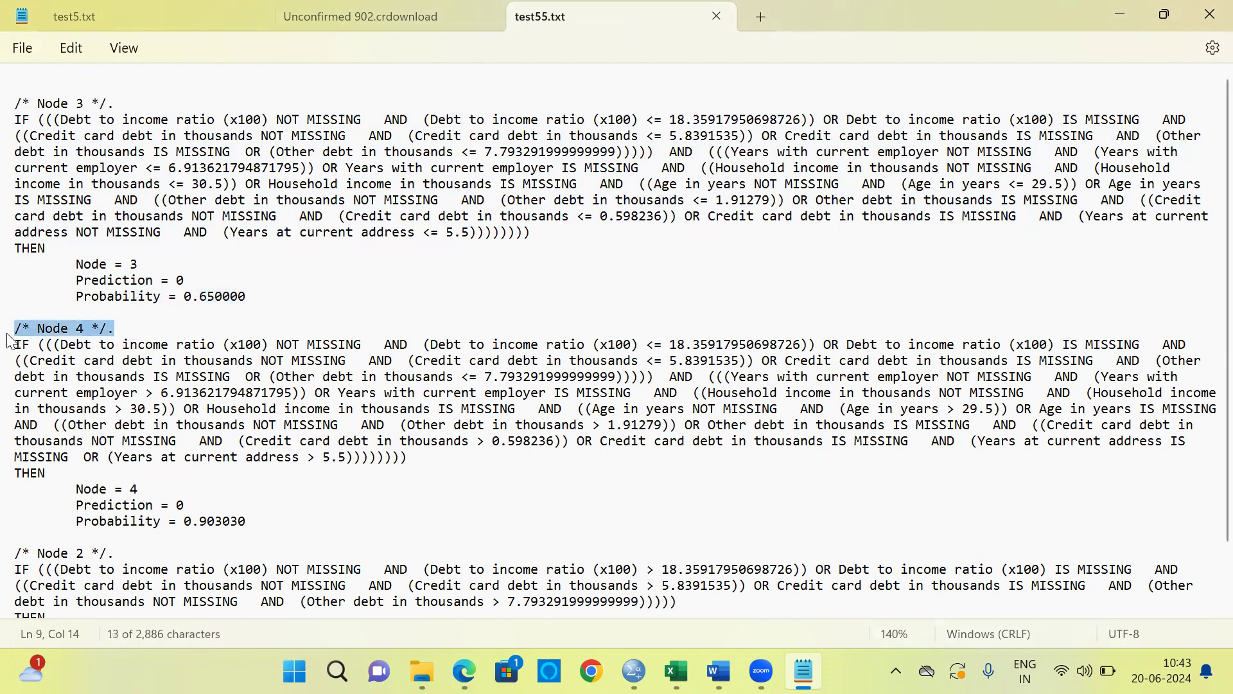
pyautogui.click(183, 505)
pyautogui.moveTo(119, 512); pyautogui.dragTo(67, 508)
pyautogui.moveTo(248, 522); pyautogui.dragTo(72, 522)
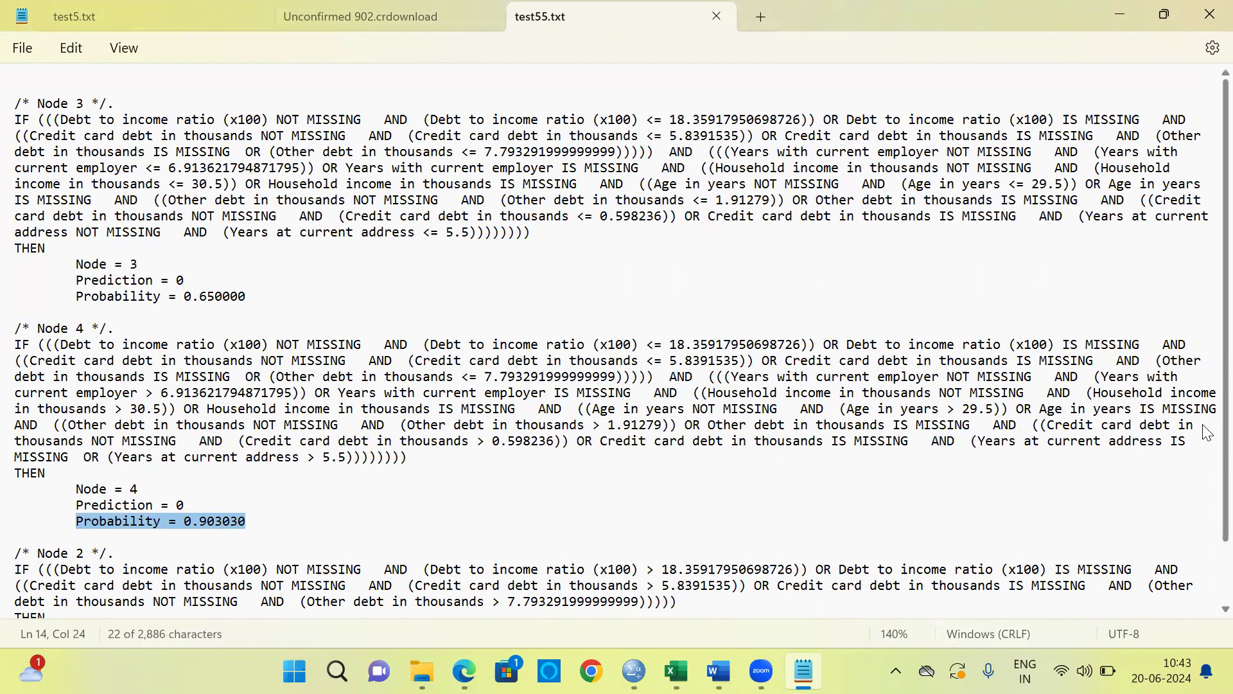
# Step: Examine the Node 2 rule's prediction and probability, and return to the beginning of the rules file
pyautogui.scroll(-2, 1206, 432)
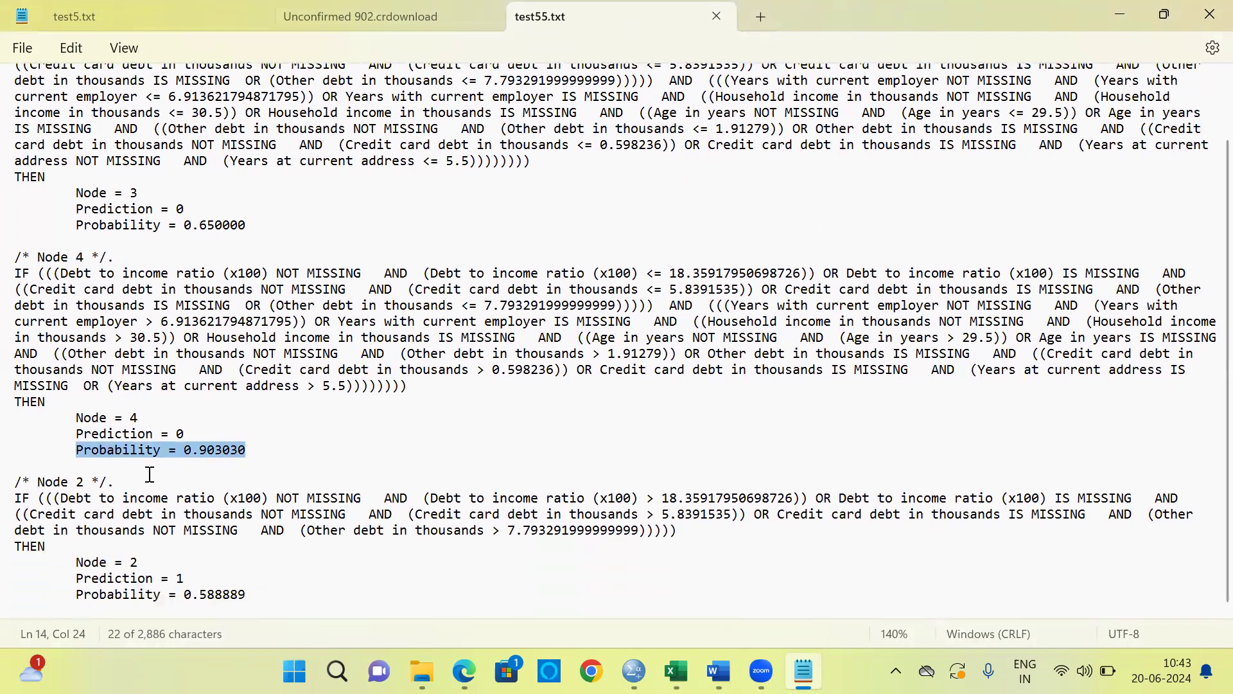
pyautogui.moveTo(114, 481); pyautogui.dragTo(24, 488)
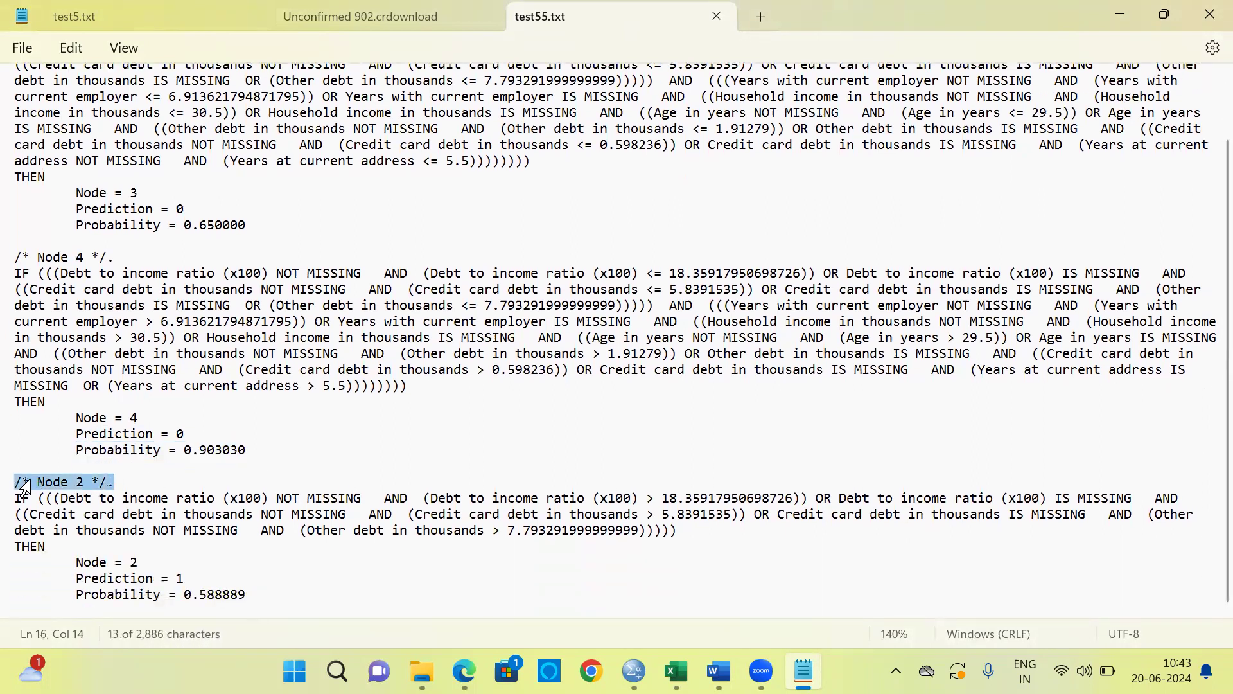
pyautogui.moveTo(199, 578); pyautogui.dragTo(75, 583)
pyautogui.moveTo(248, 595); pyautogui.dragTo(76, 593)
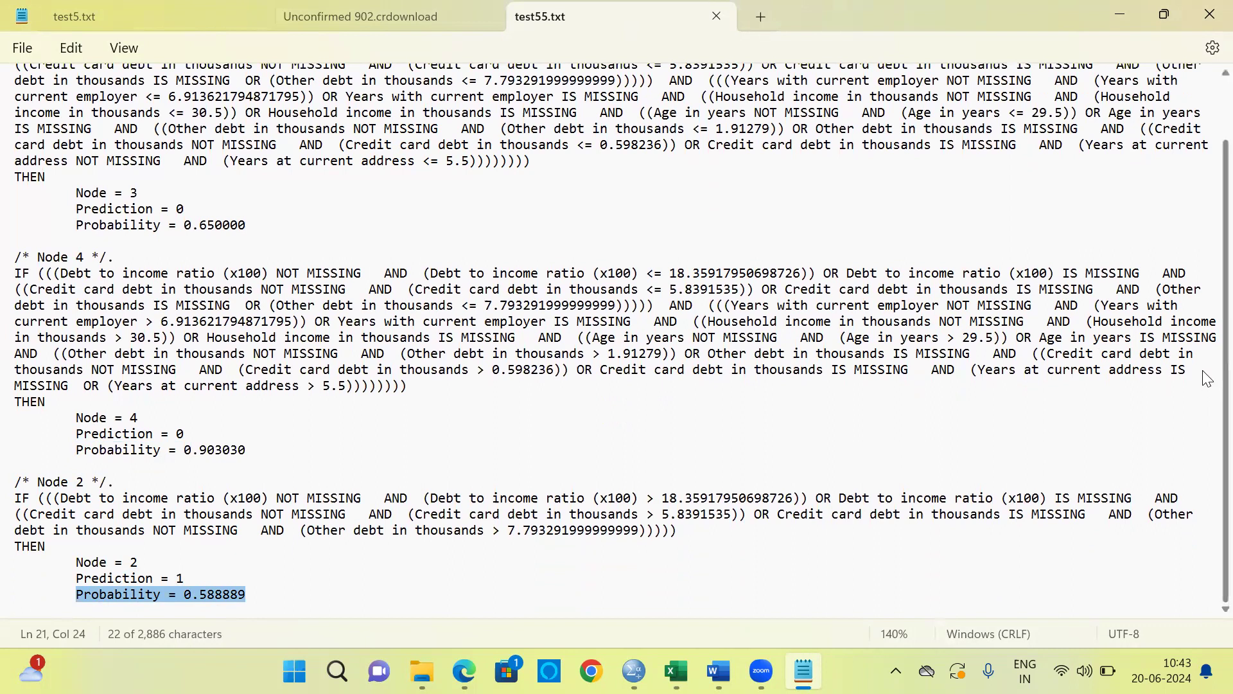
pyautogui.scroll(2, 1206, 377)
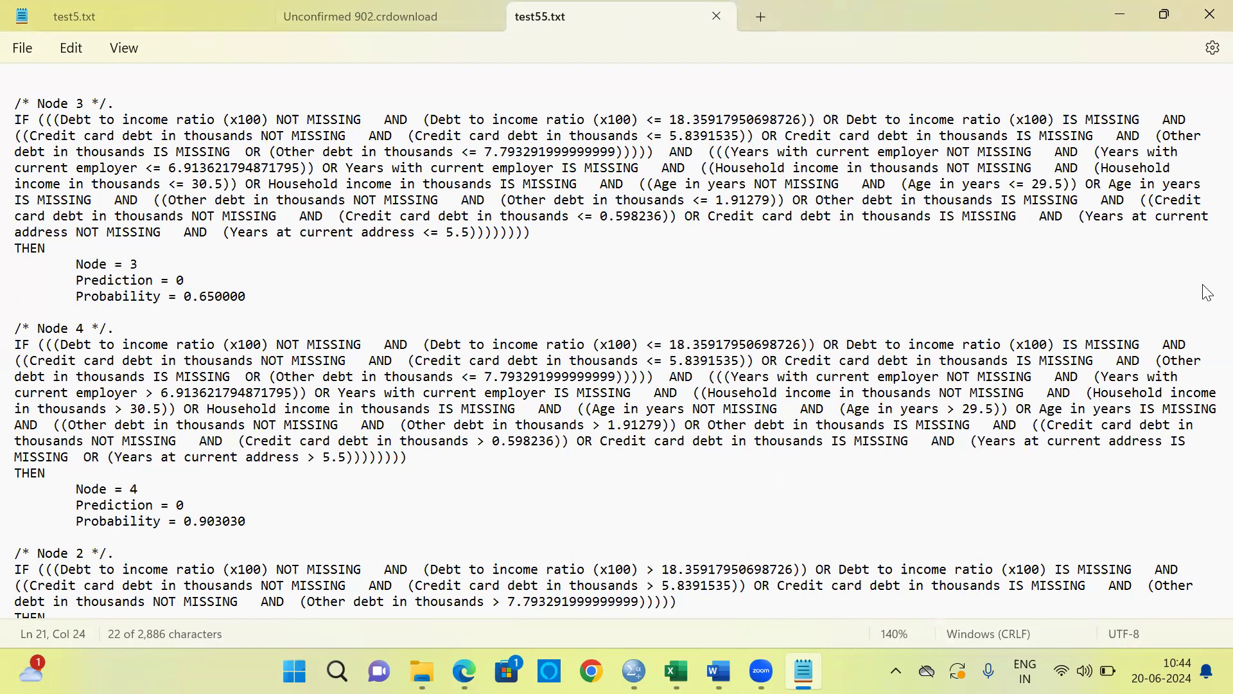
pyautogui.hotkey('alt', 'Tab')
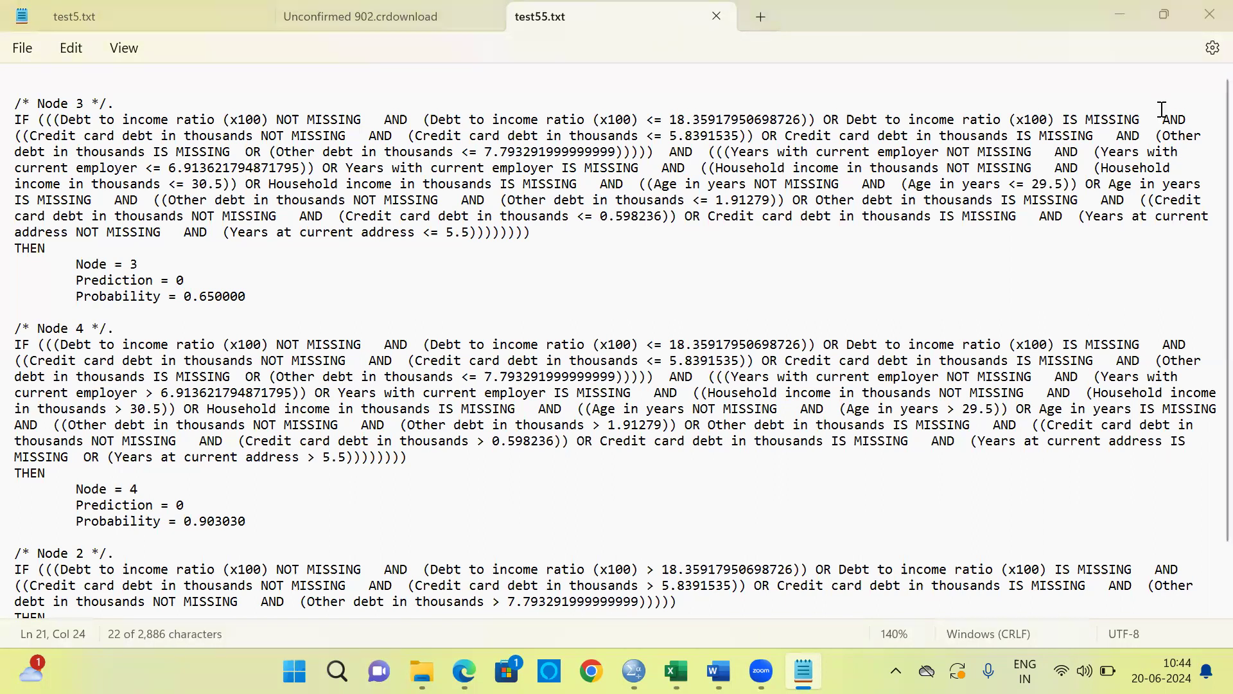